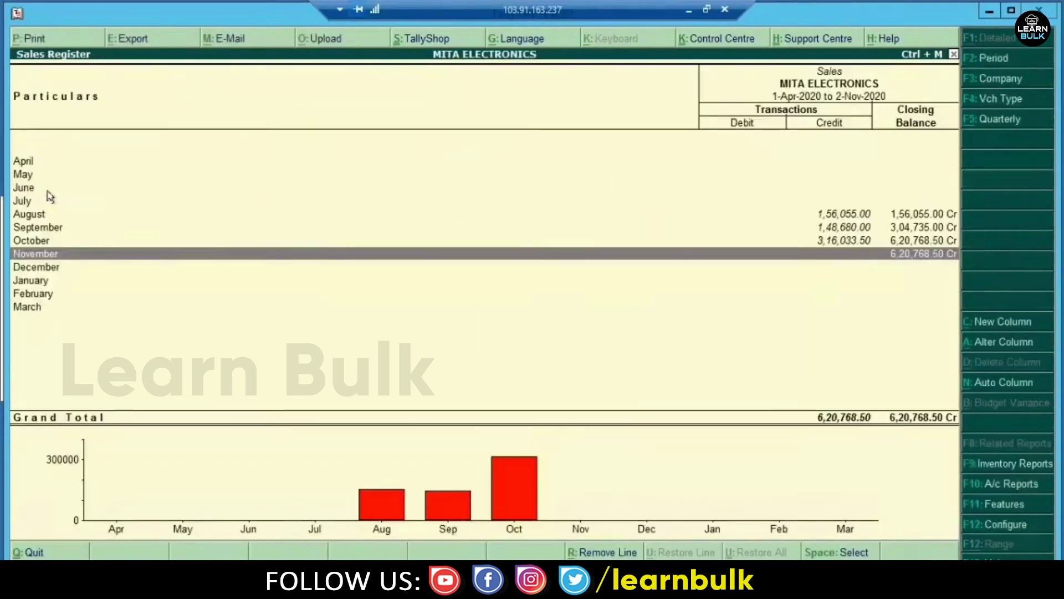
- Drill into October 2020's individual sales vouchers in the Sales Register
key(Up)
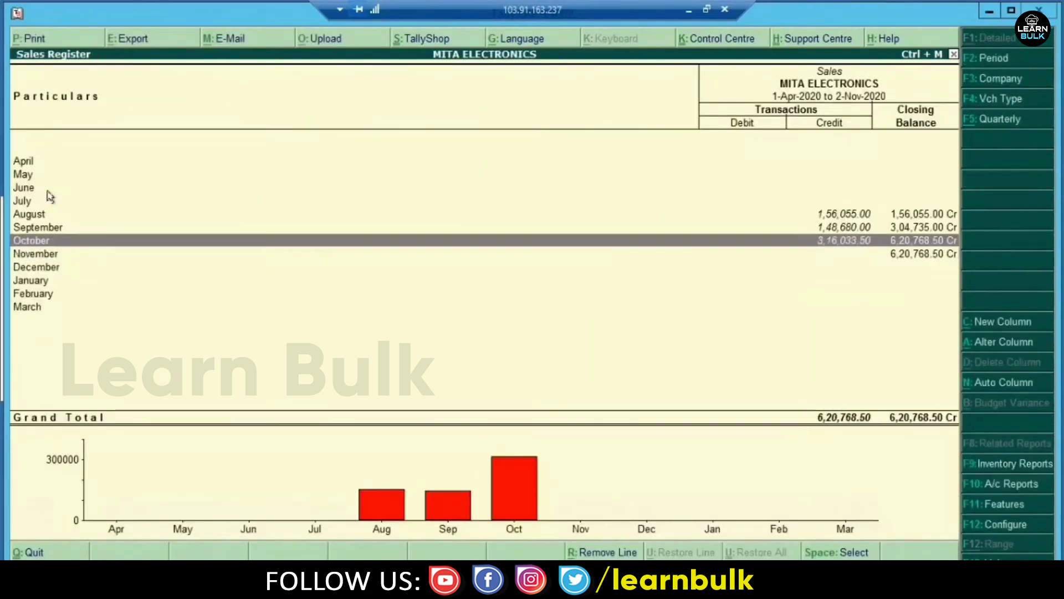
key(Return)
key(Down)
key(Down)
key(Down)
key(Down)
key(Down)
key(Down)
key(Down)
key(Down)
key(Down)
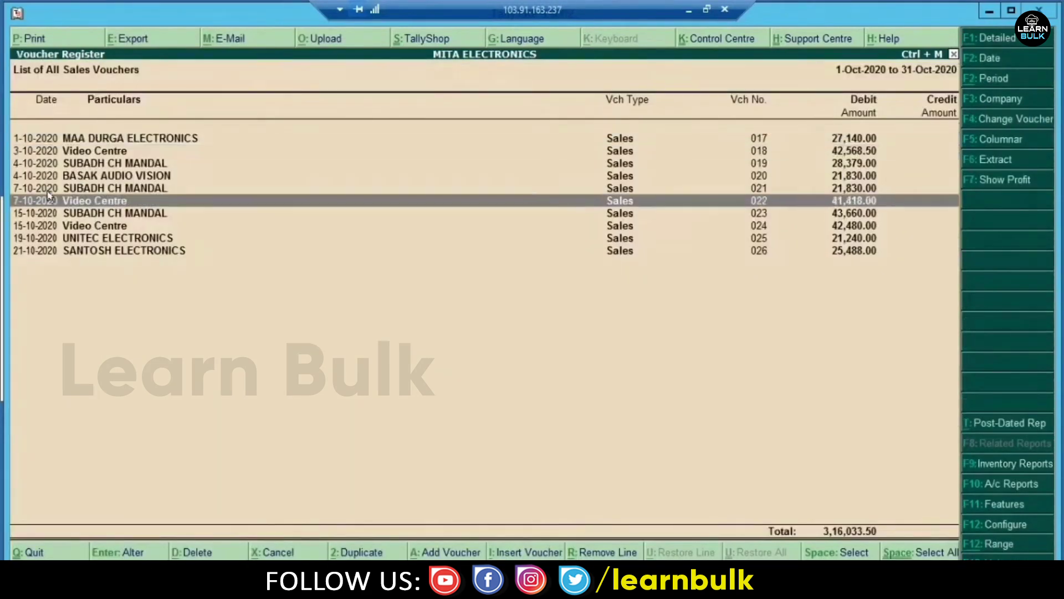
key(Escape)
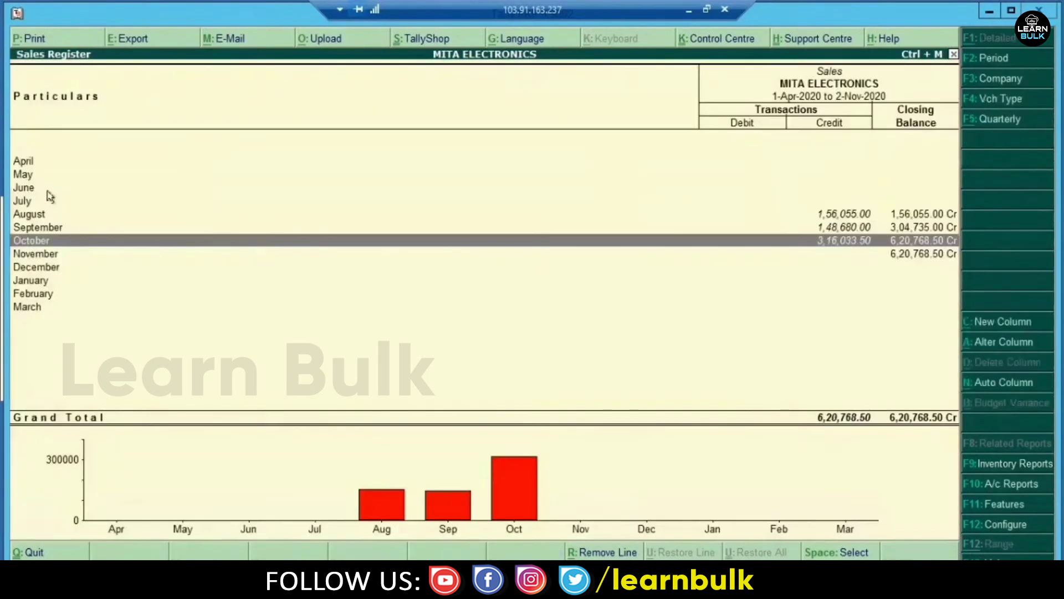
- Open the Purchase Register, review October 2020's purchase vouchers, and close the register
key(Escape)
key(Down)
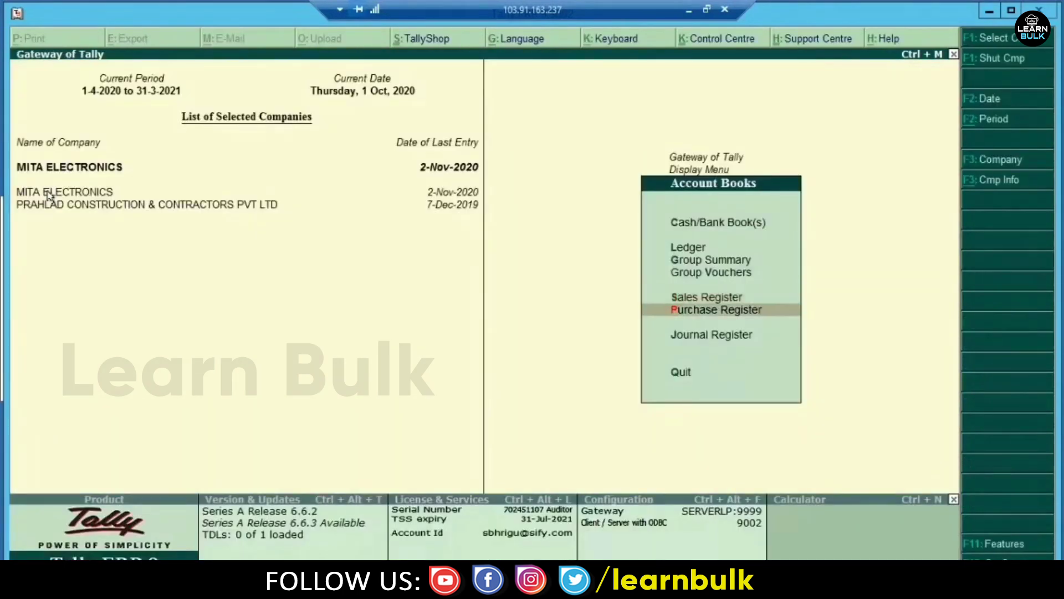
key(Return)
key(Up)
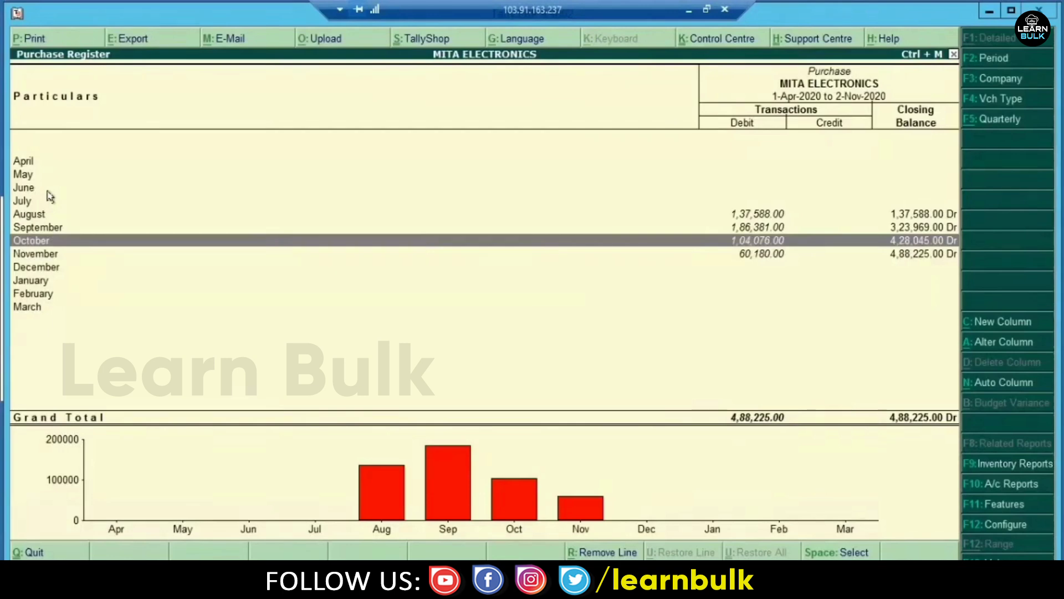
key(Return)
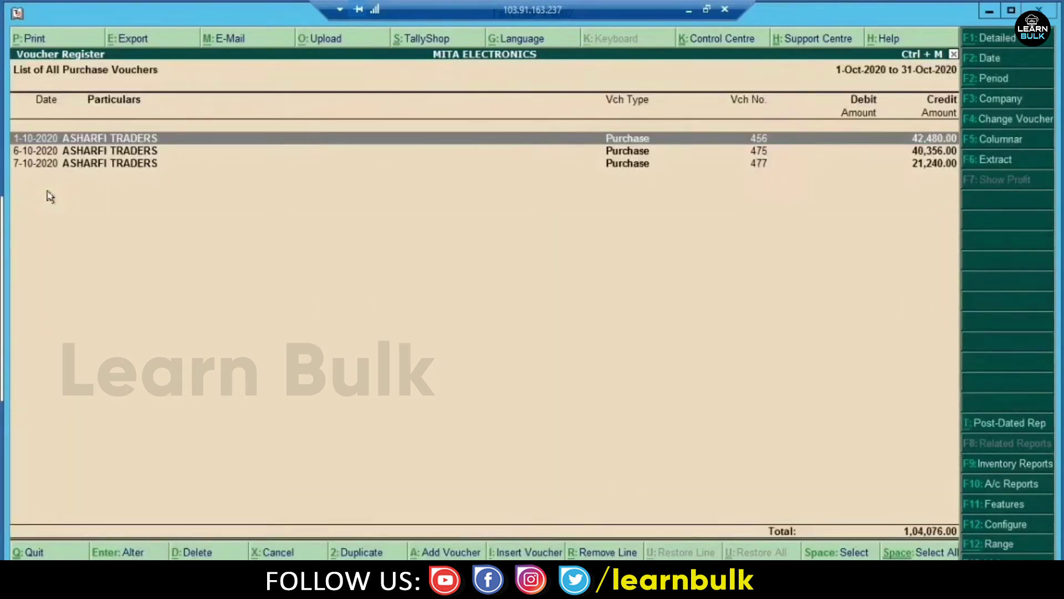
key(Escape)
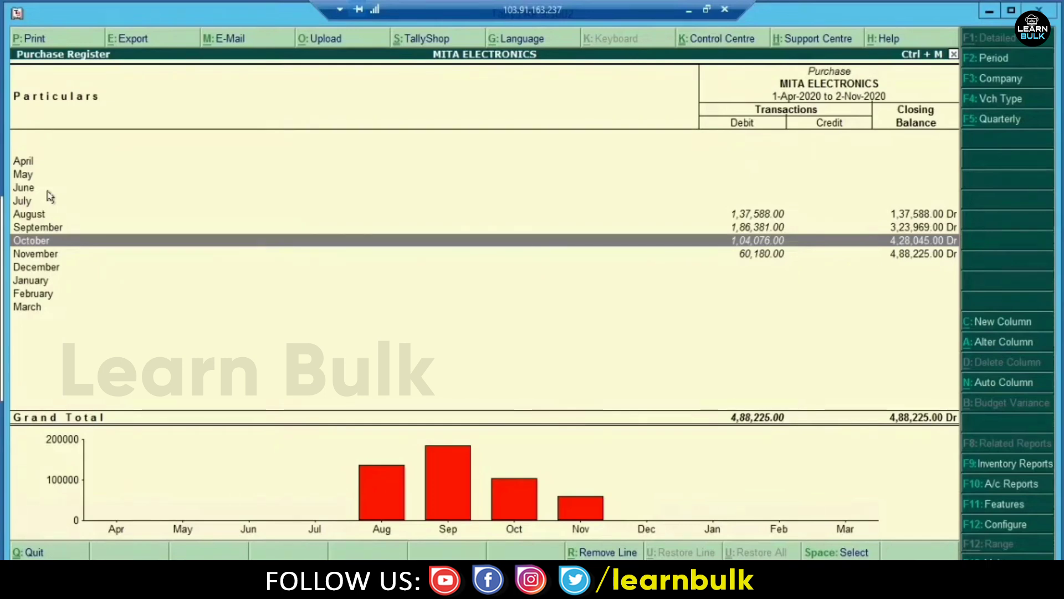
key(Escape)
- Go from the Gateway of Tally through Display into Statutory Reports
key(Escape)
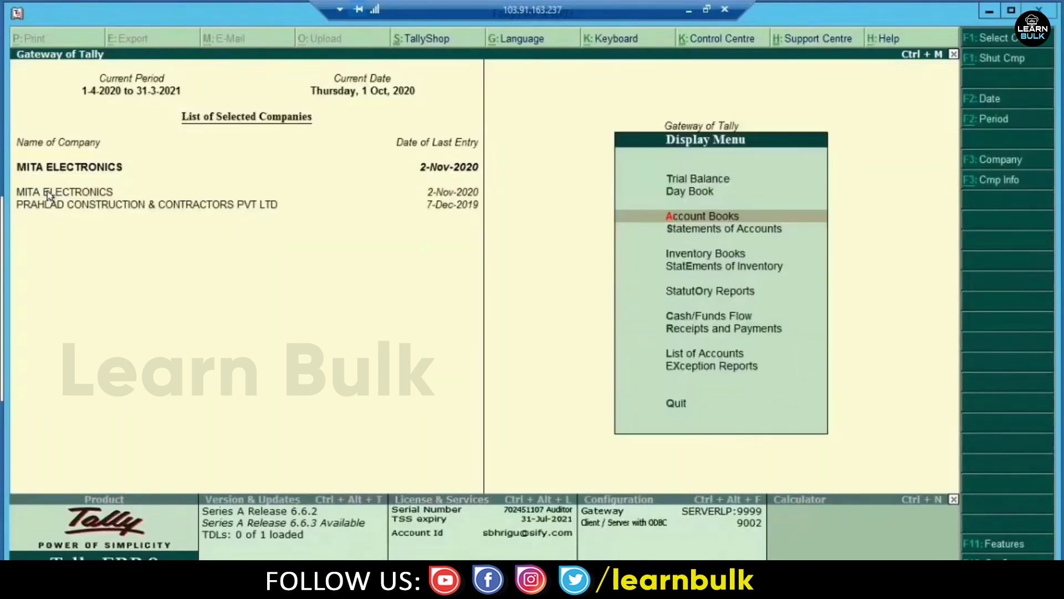
key(Escape)
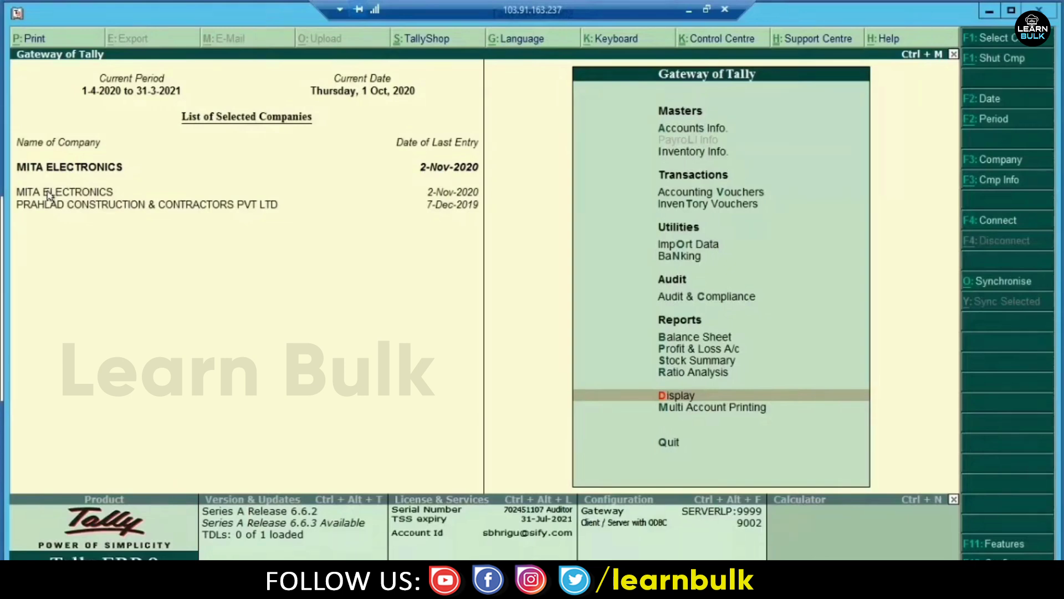
key(Up)
key(Down)
key(Return)
key(Down)
key(Down)
key(Down)
key(Down)
key(Down)
key(Down)
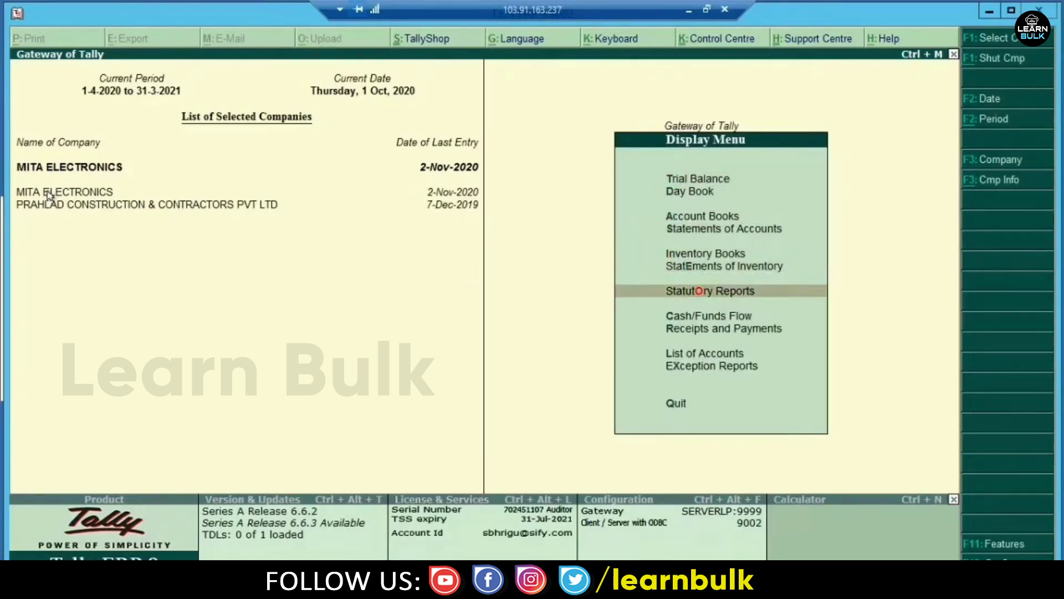
key(Return)
key(Return)
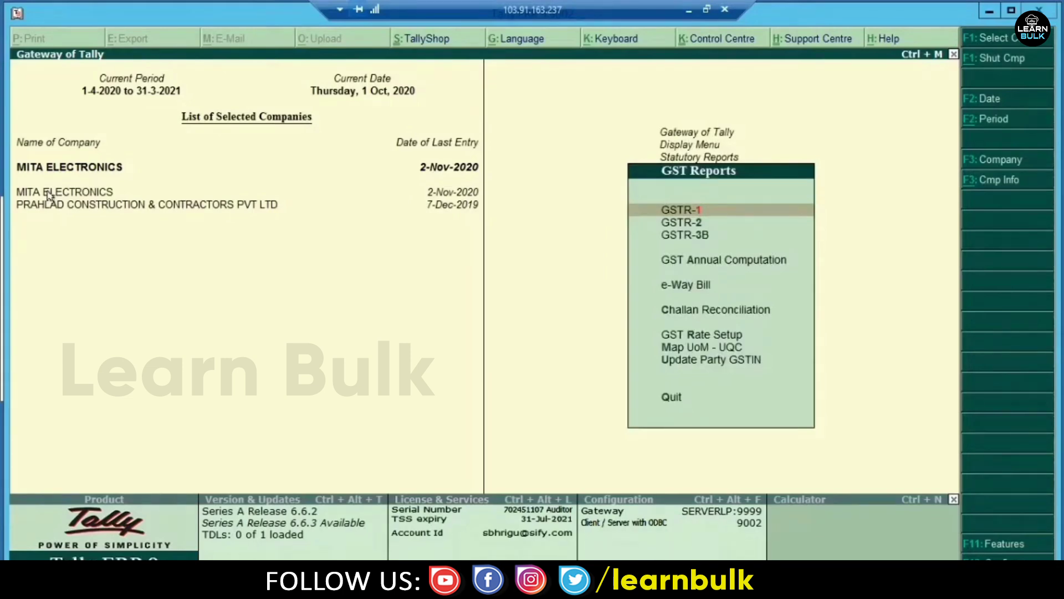
- Browse the GST Reports list and open the GSTR-3B summary for October 2020
key(Down)
key(Down)
key(Up)
key(Up)
key(Down)
key(Down)
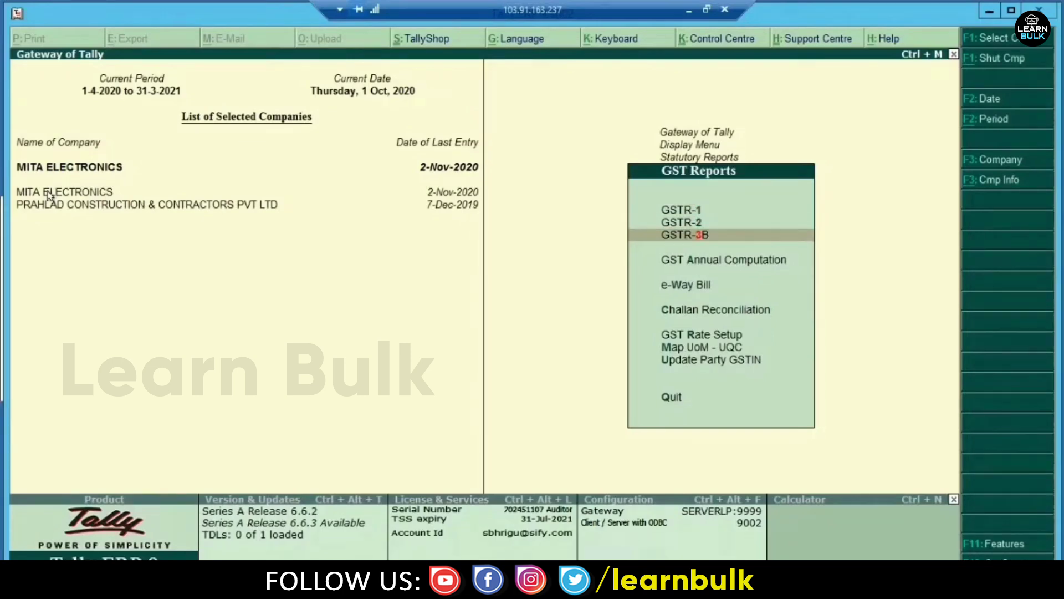
key(Down)
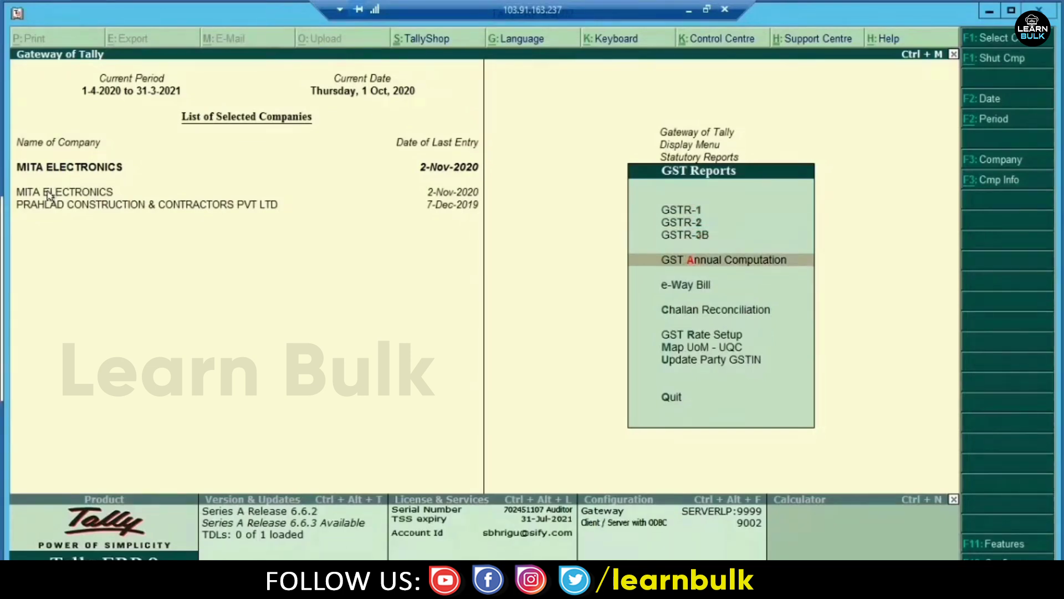
key(Down)
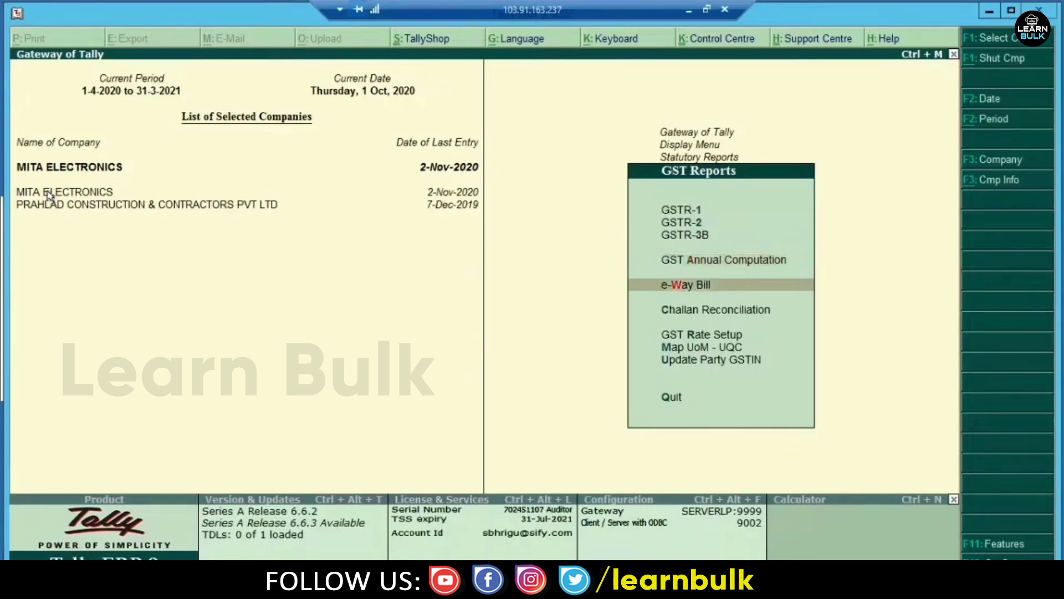
key(Down)
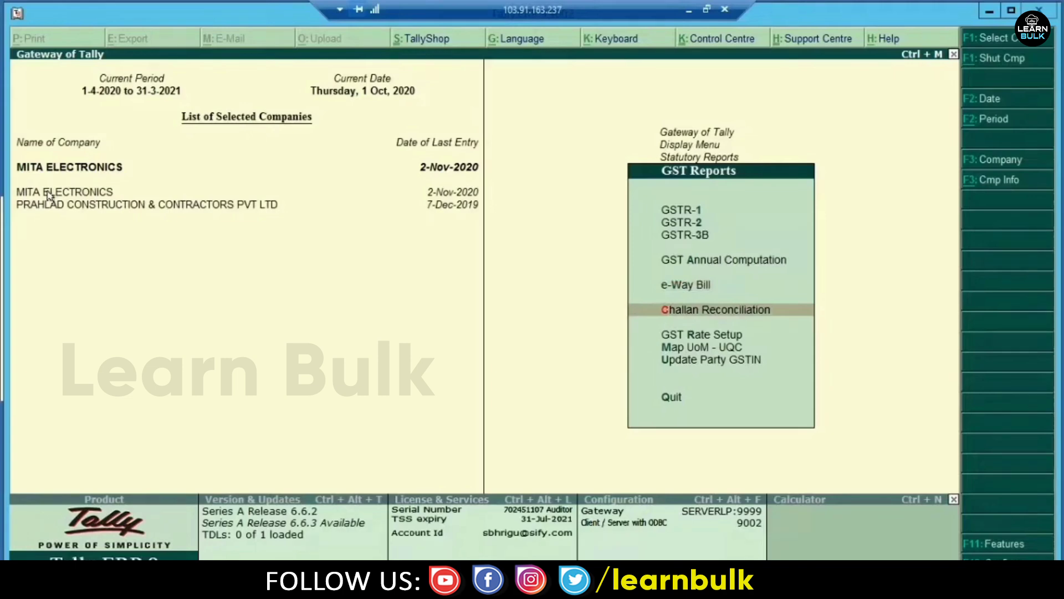
key(Down)
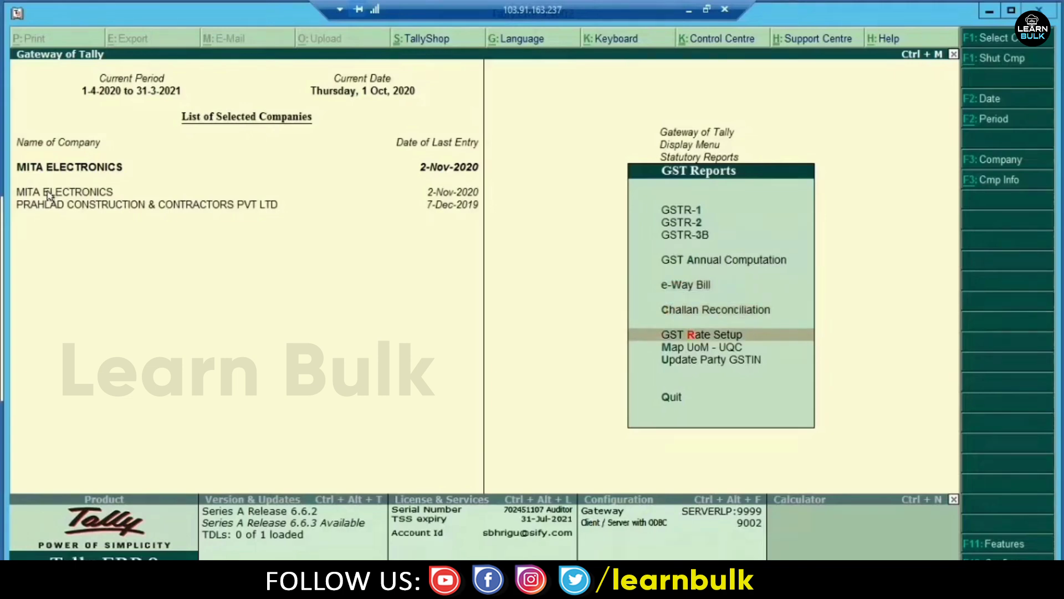
key(Up)
key(Up)
key(Up)
key(Up)
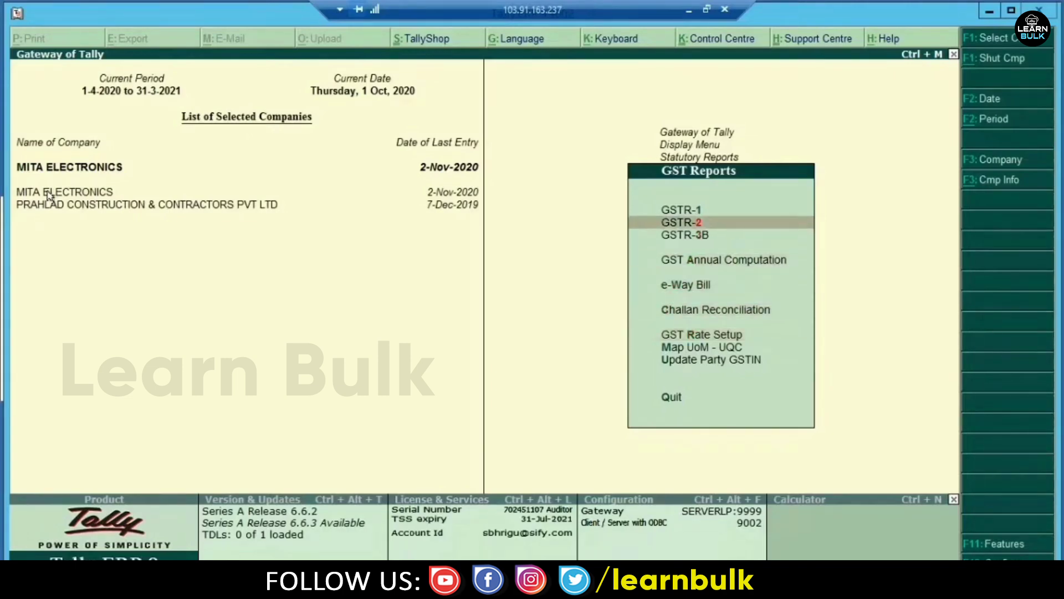
key(Down)
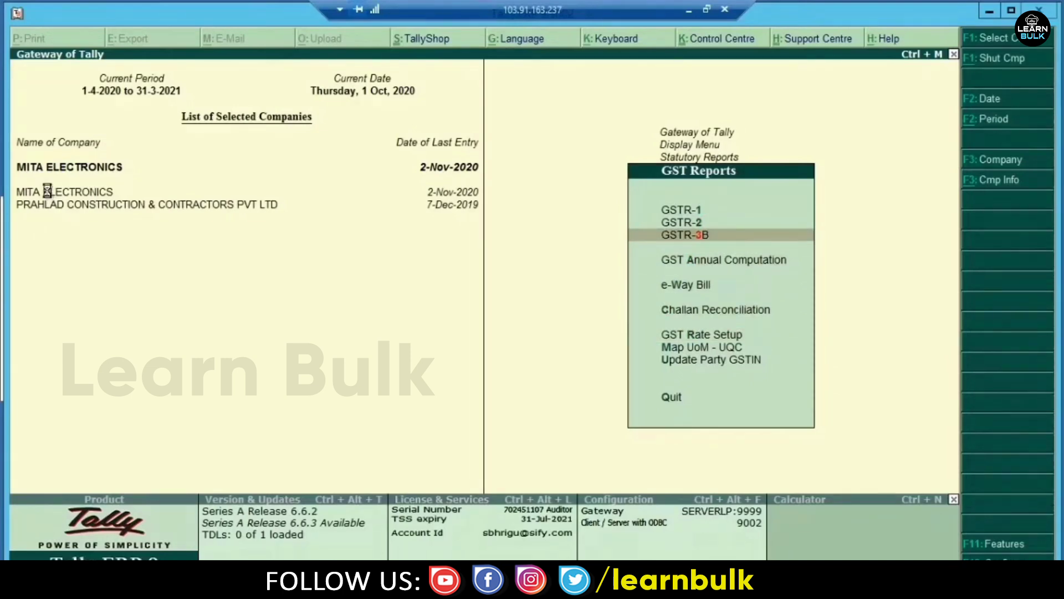
key(Return)
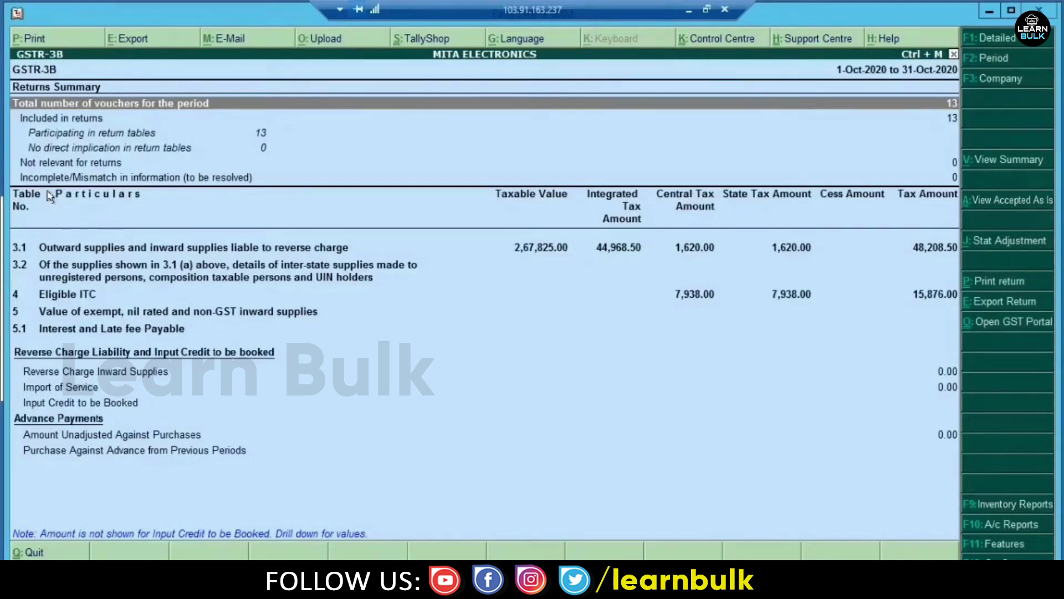
key(Down)
key(Up)
key(Down)
key(Down)
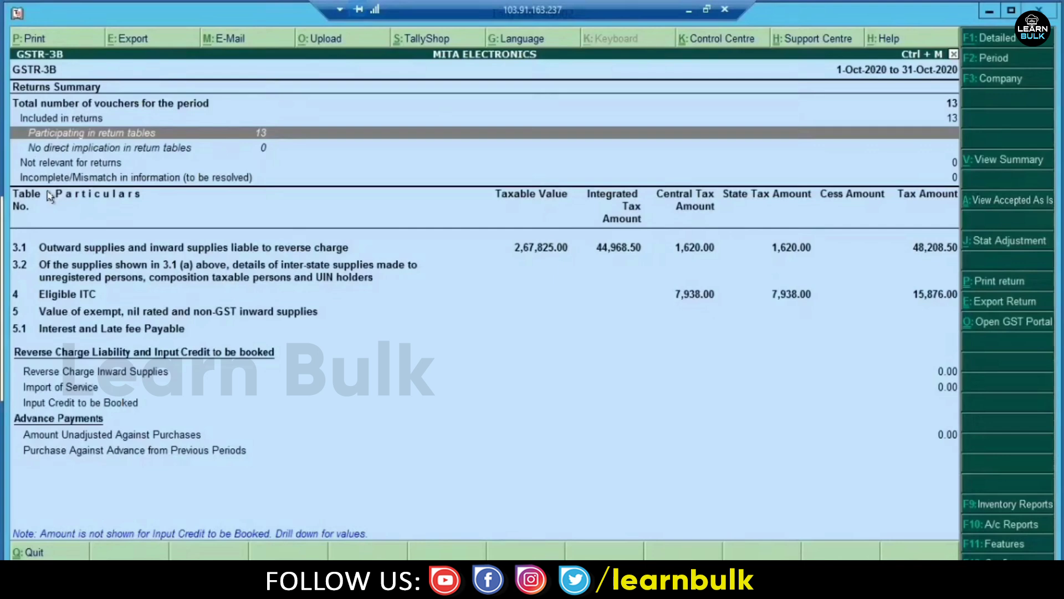
key(Down)
key(Down)
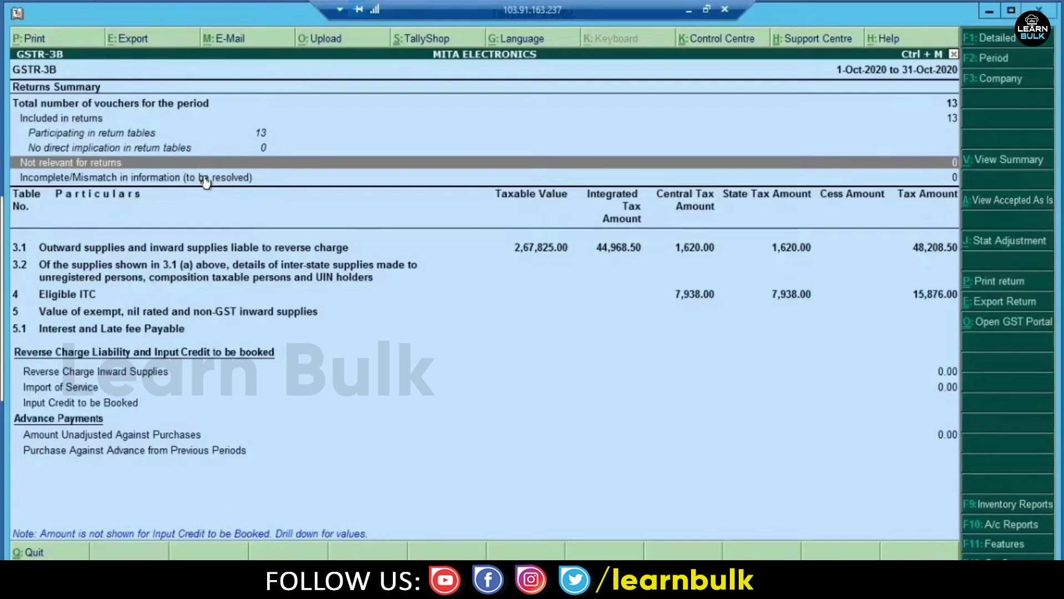
click(205, 179)
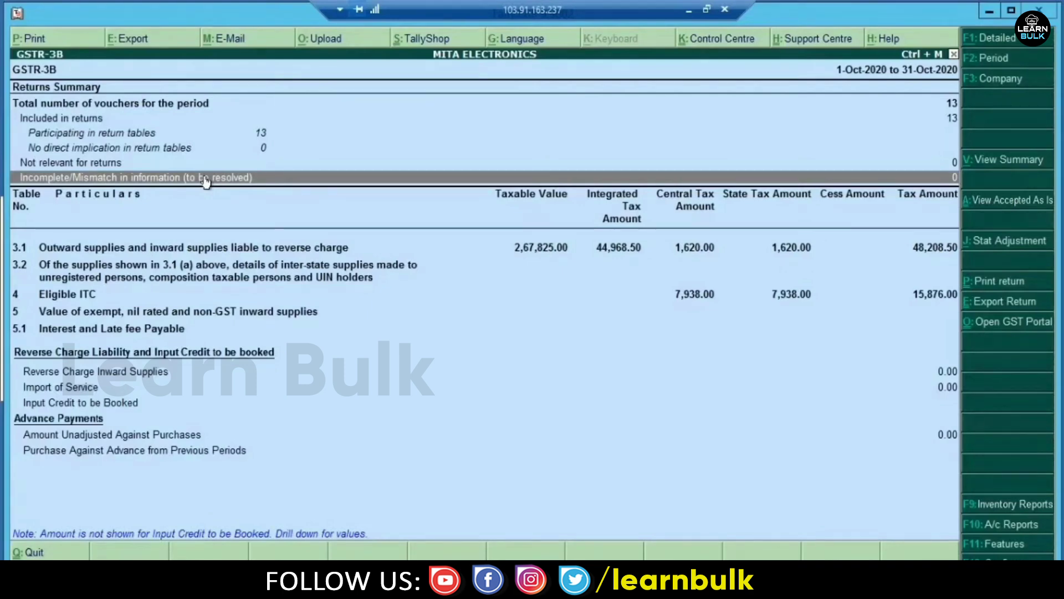
key(Down)
key(Down)
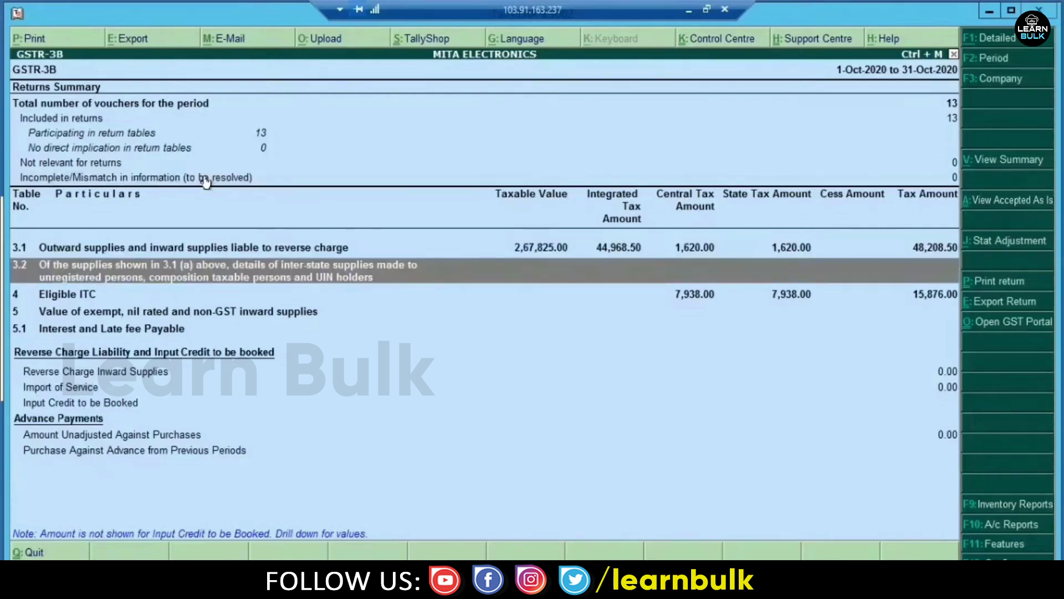
key(Up)
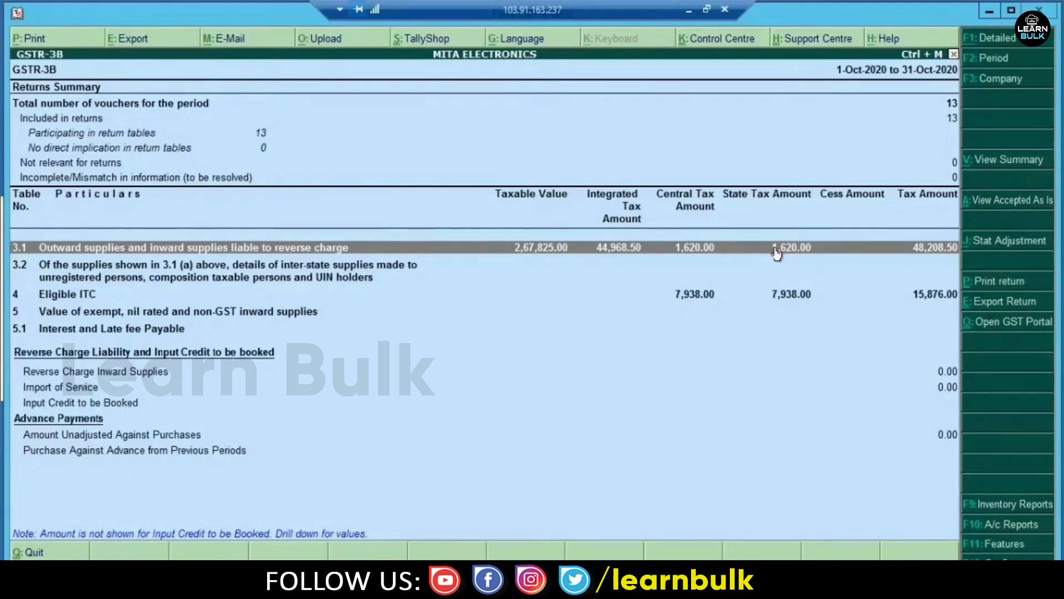
- Review the GSTR-3B outward supplies, Eligible ITC and reverse charge rows
key(Down)
key(Down)
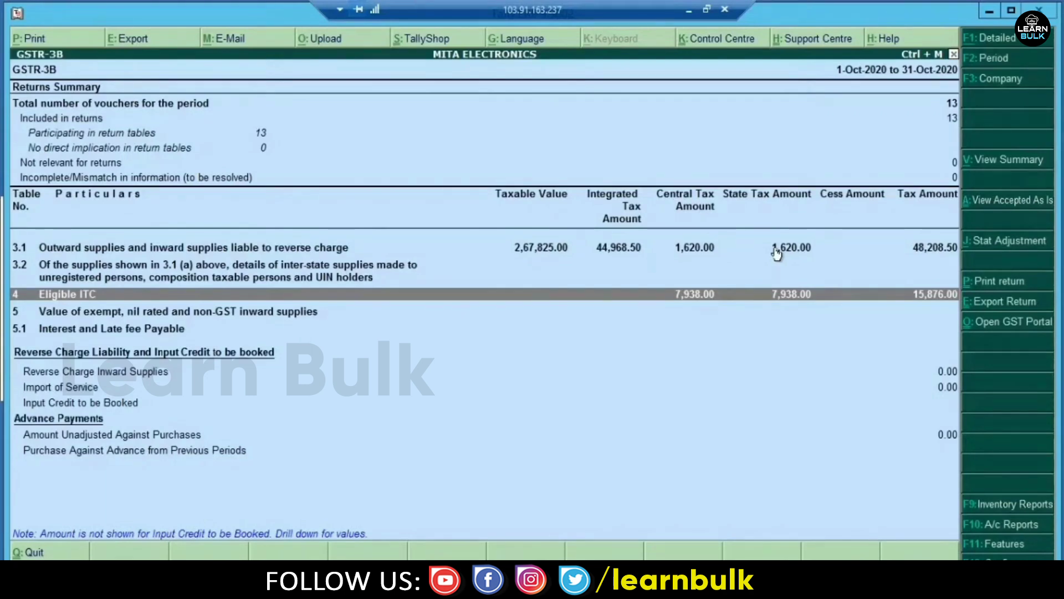
key(Up)
key(Up)
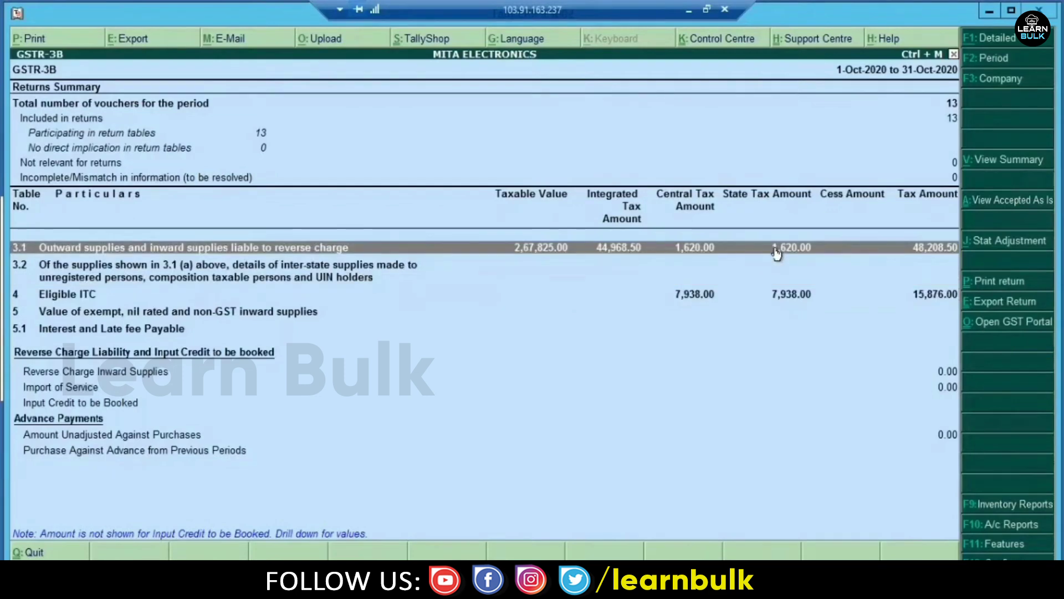
key(Down)
key(Down)
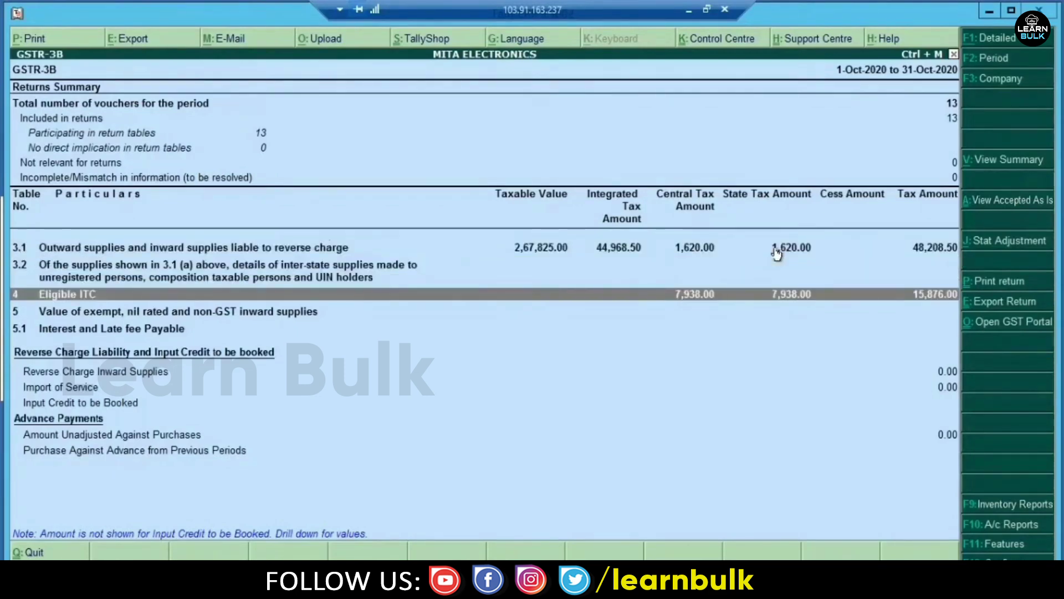
key(Down)
key(Down)
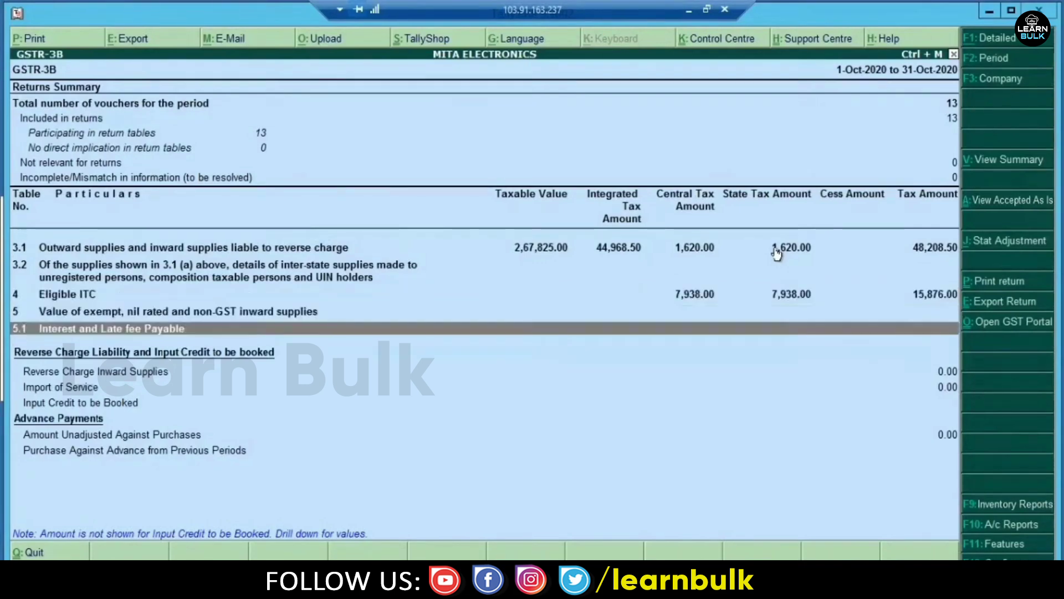
key(Up)
key(Down)
key(Down)
key(Up)
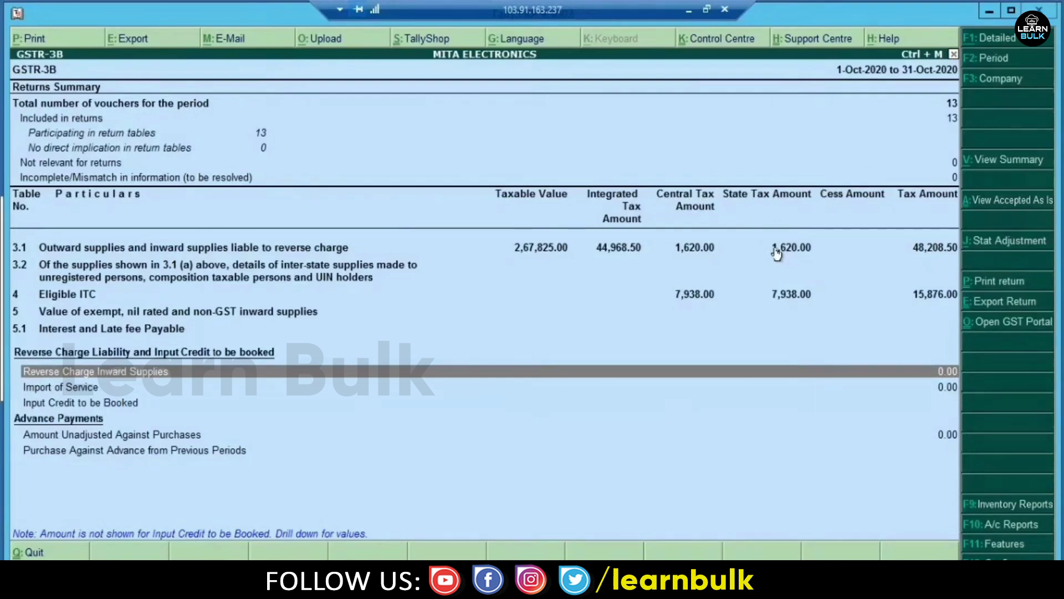
key(Down)
key(Down)
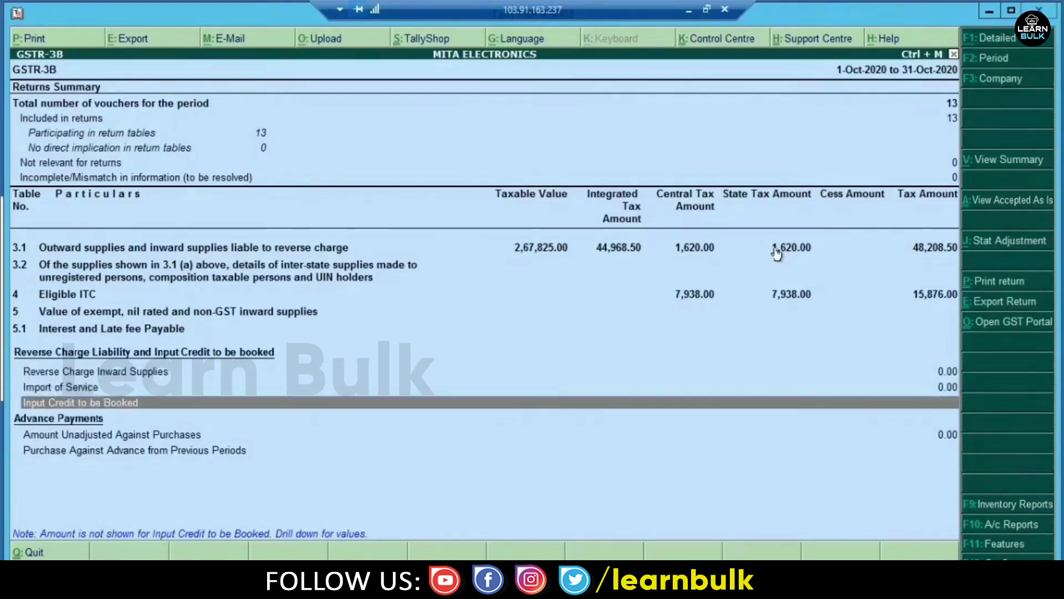
key(Up)
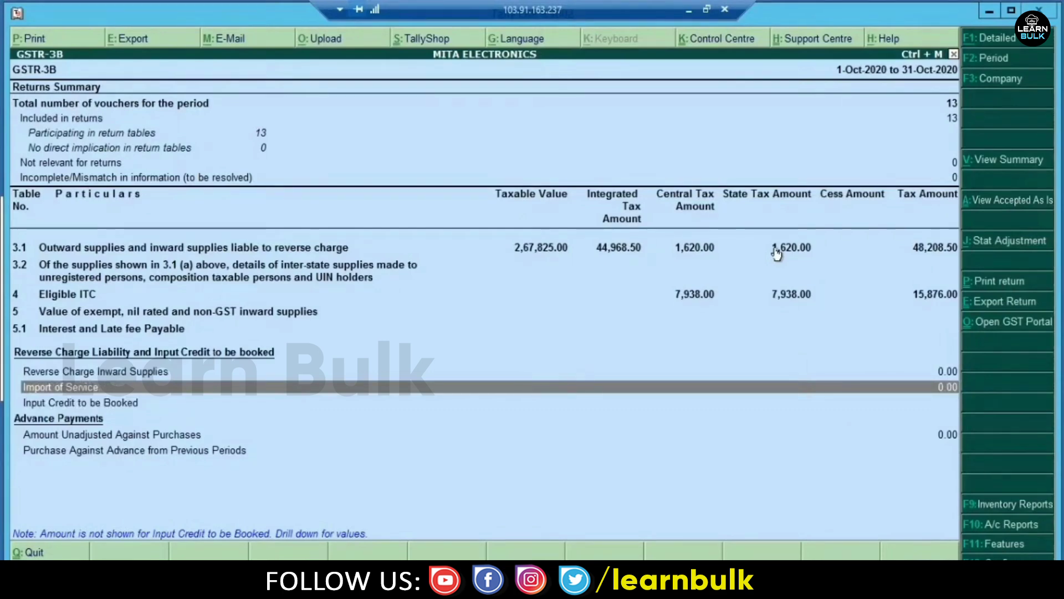
- Check the advance payment and Incomplete/Mismatch rows, then open the GSTR-3B export settings
key(Down)
key(Down)
key(Down)
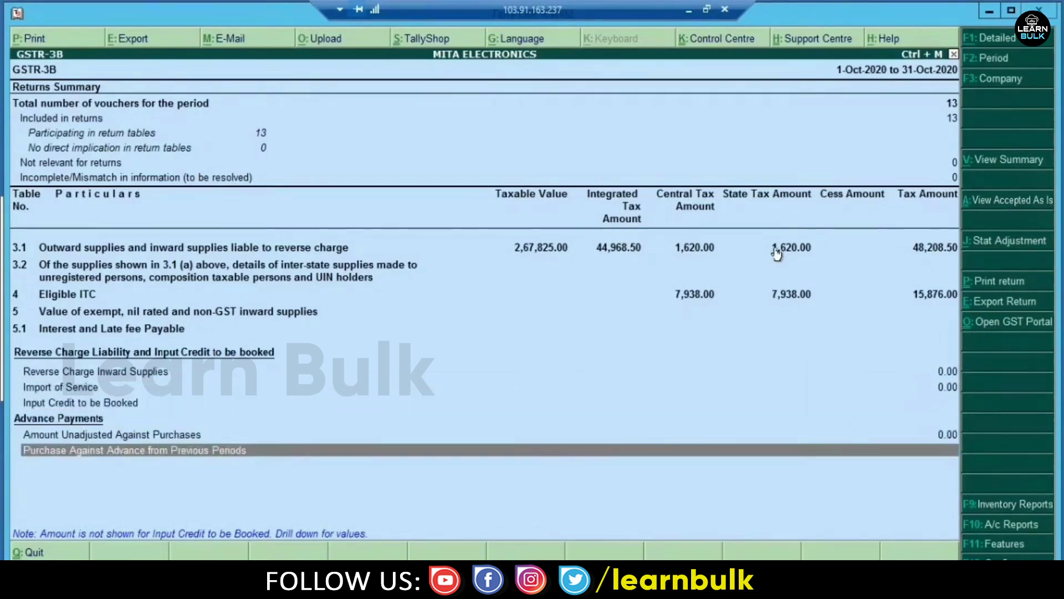
key(Up)
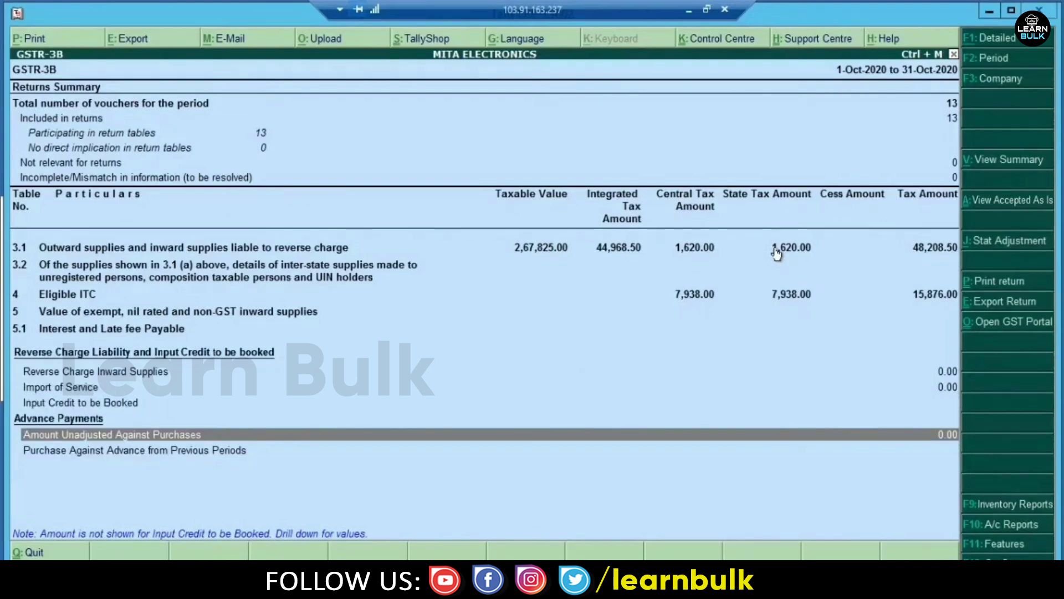
key(Down)
key(Up)
key(Up)
key(Down)
key(Down)
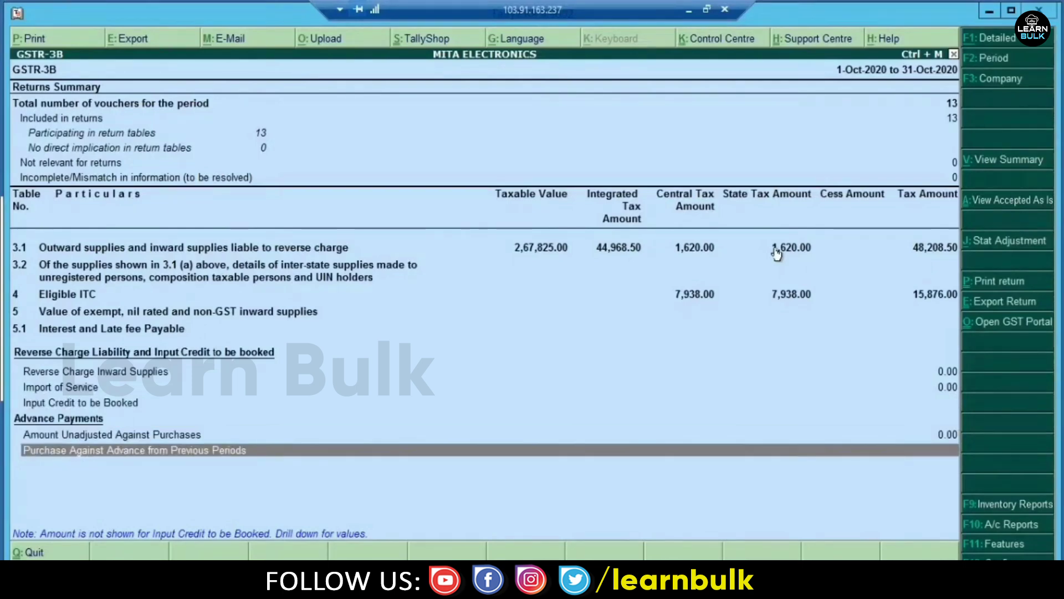
key(Up)
key(Home)
key(Down)
key(Down)
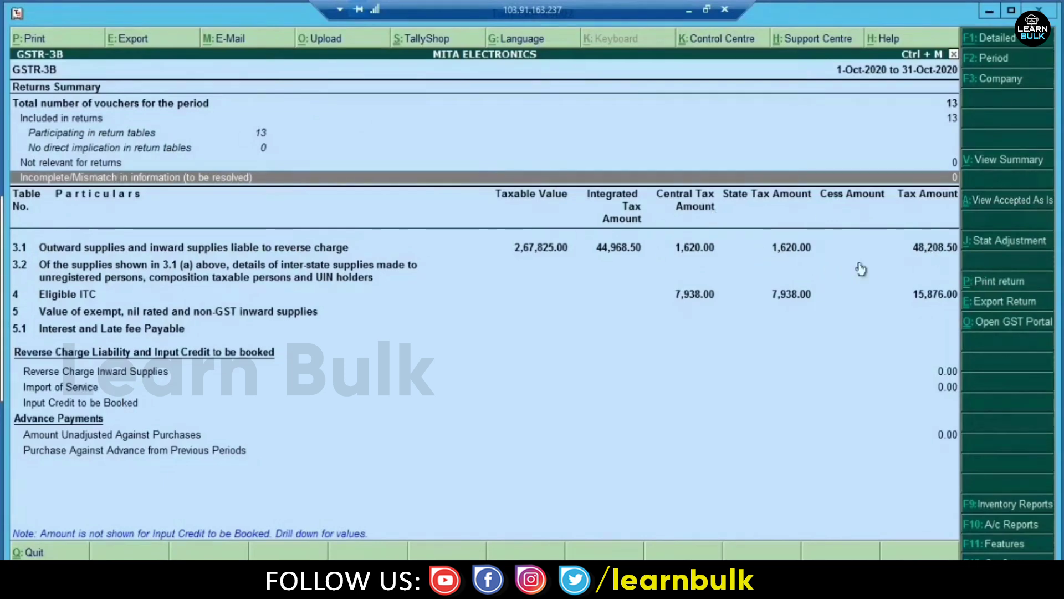
click(1004, 306)
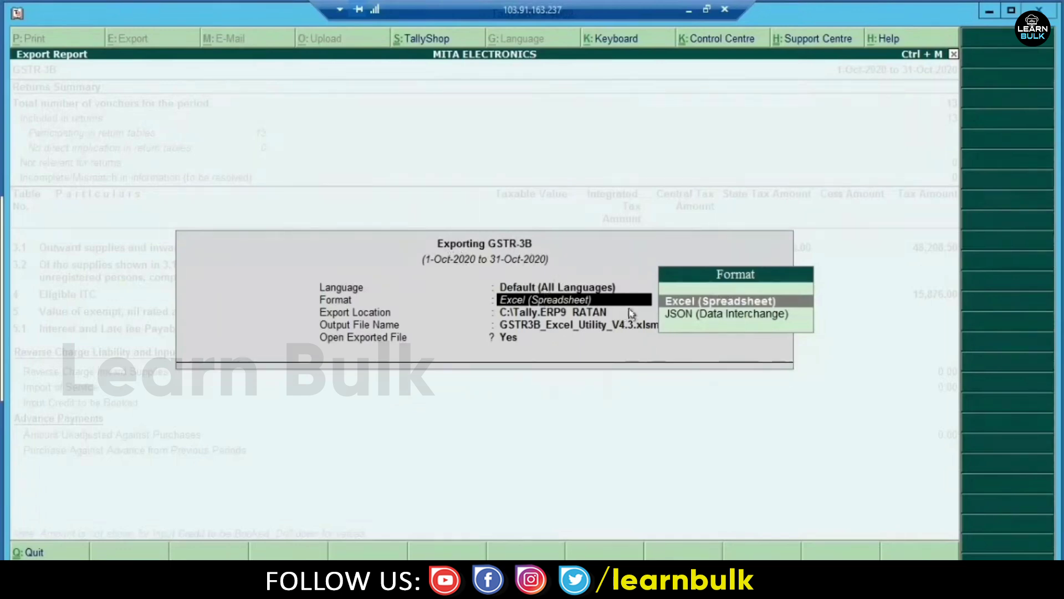
- Export GSTR-3B as JSON (Data Interchange) to C:\Tally.ERP9 RATAN and select the exported file
click(683, 319)
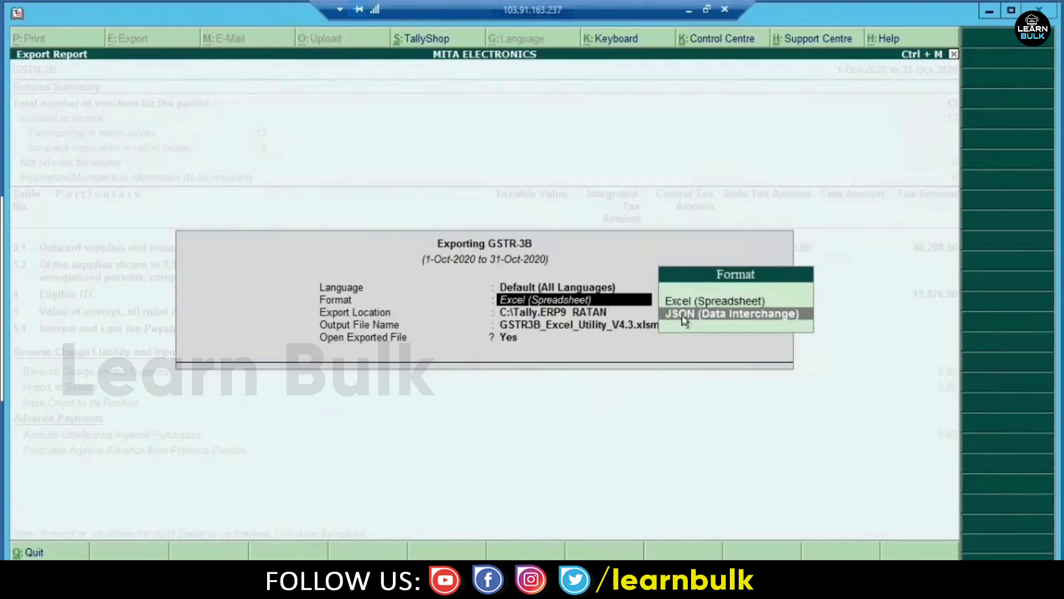
click(683, 319)
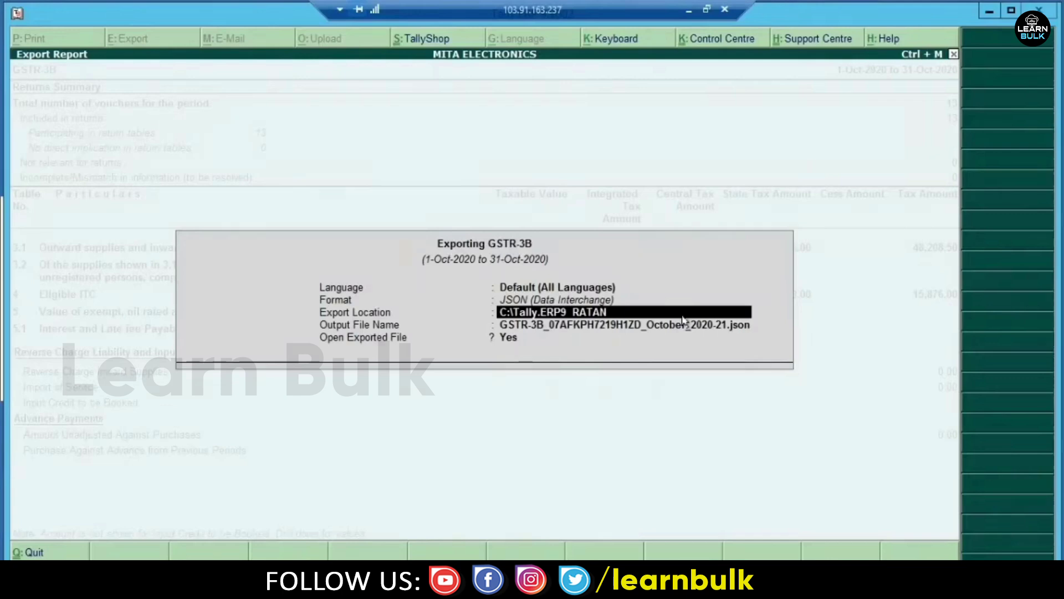
key(Return)
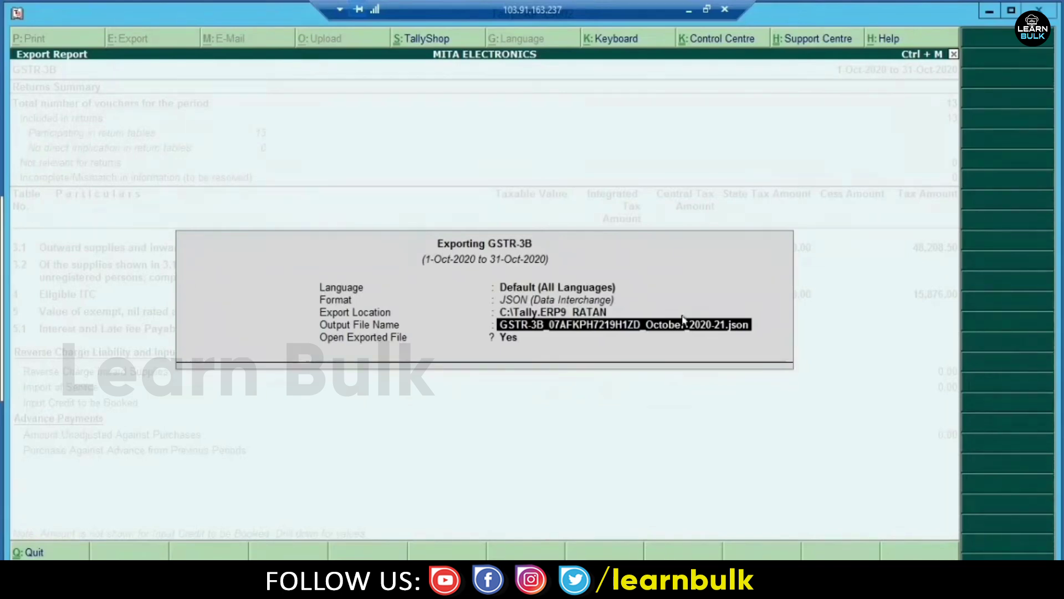
key(Return)
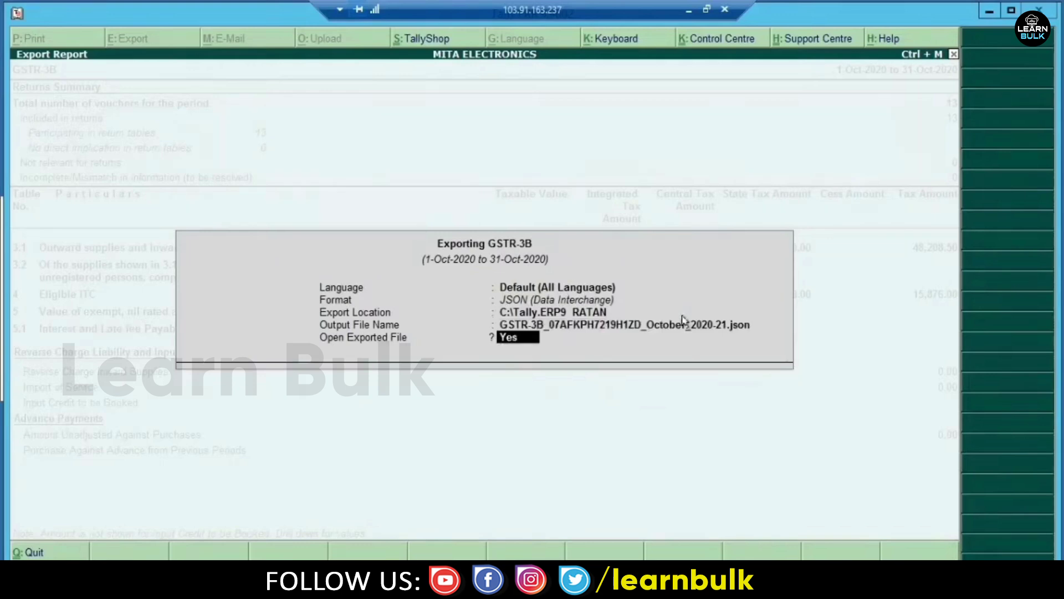
key(Return)
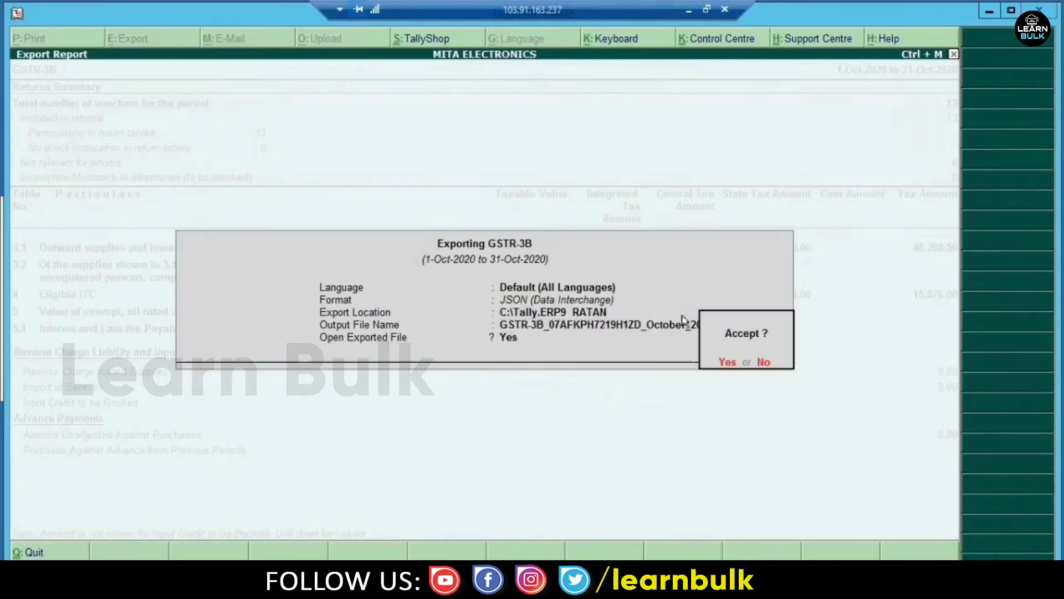
key(Return)
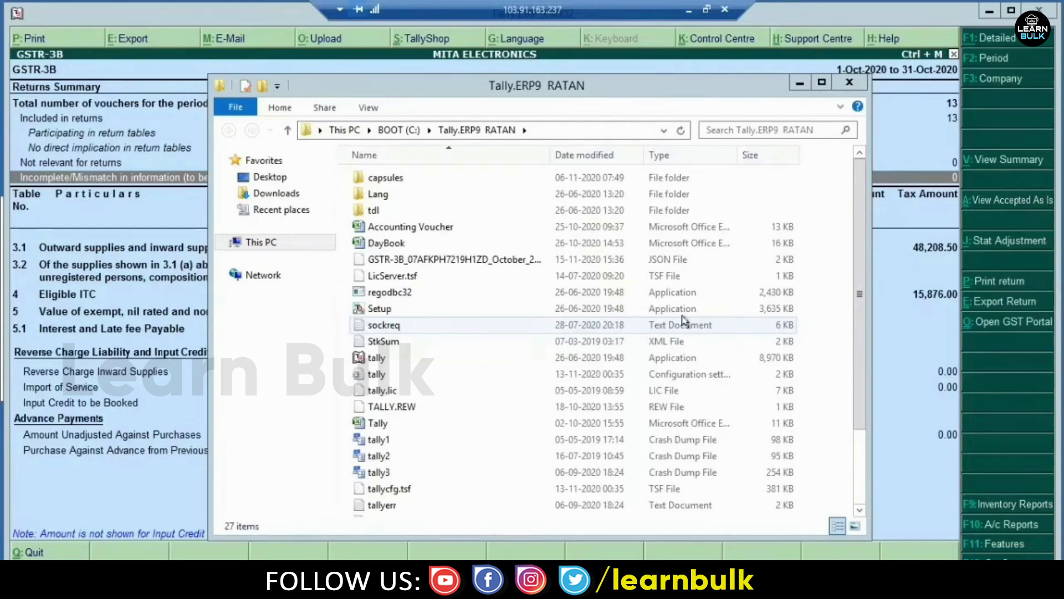
click(500, 260)
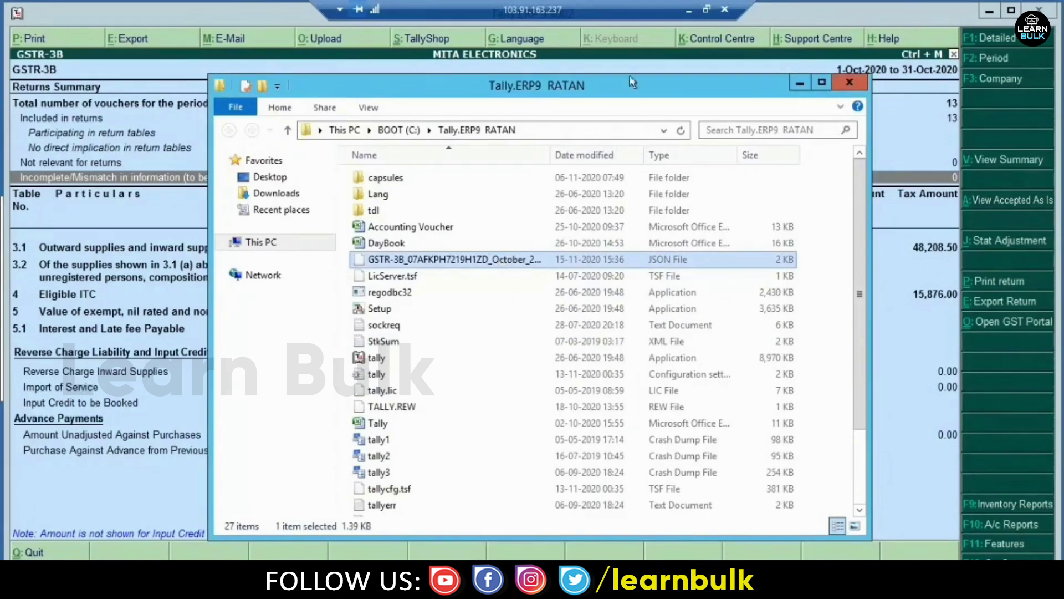
click(686, 11)
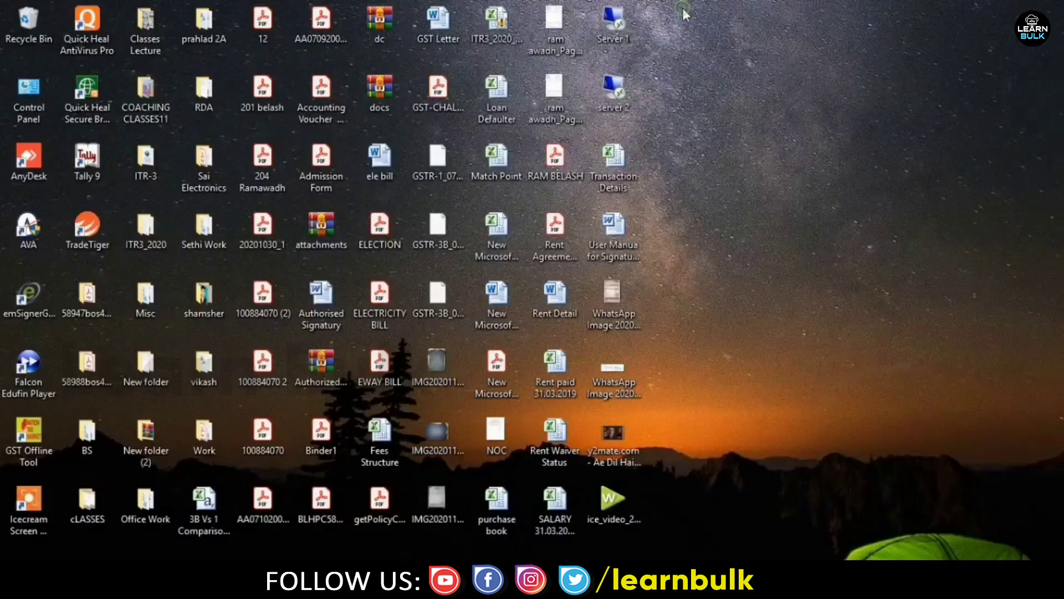
- Paste the copied October 2020 GSTR-3B JSON file onto the Windows desktop
right_click(742, 164)
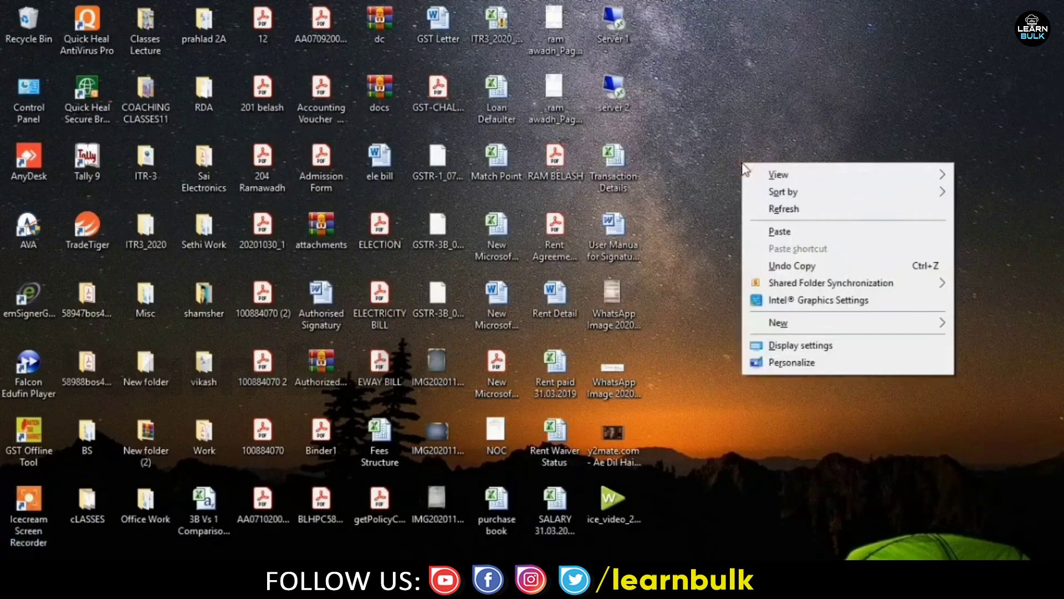
click(780, 232)
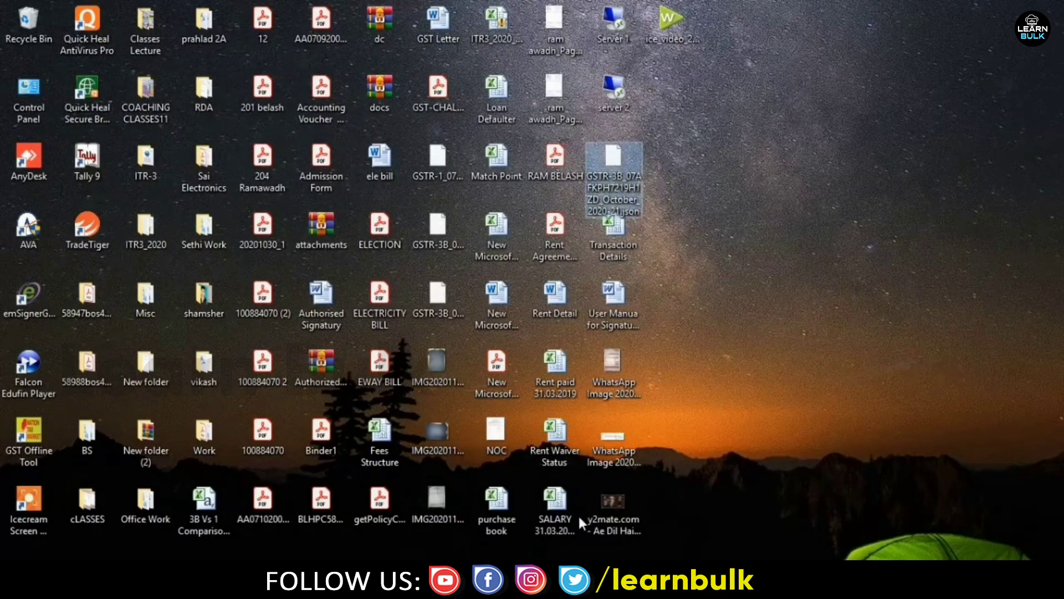
mouse_move(516, 586)
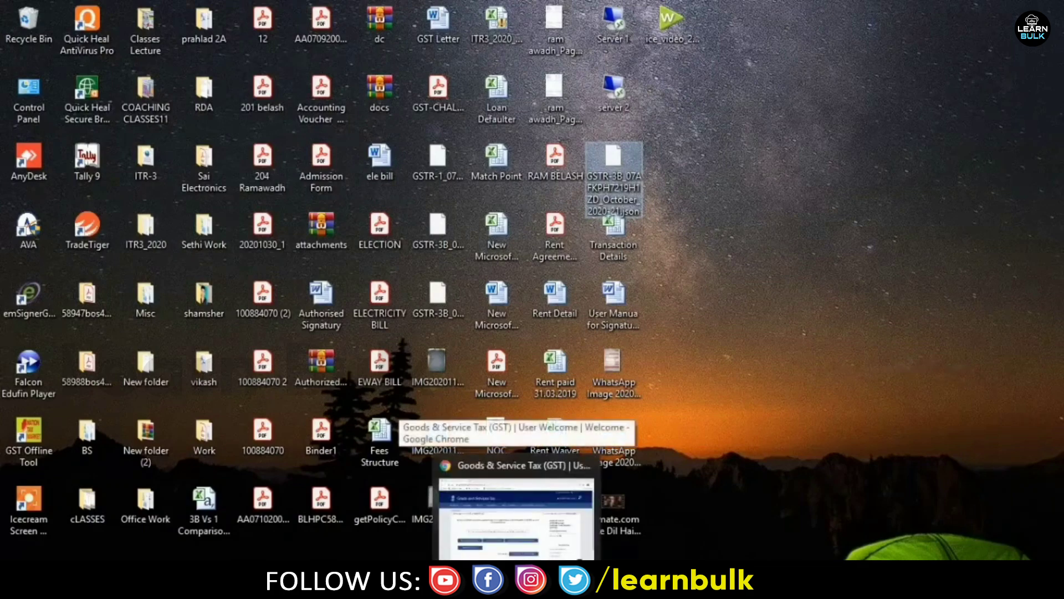
- Search the Return Dashboard for 2020-21, October, and start GSTR-3B Prepare Offline
click(516, 518)
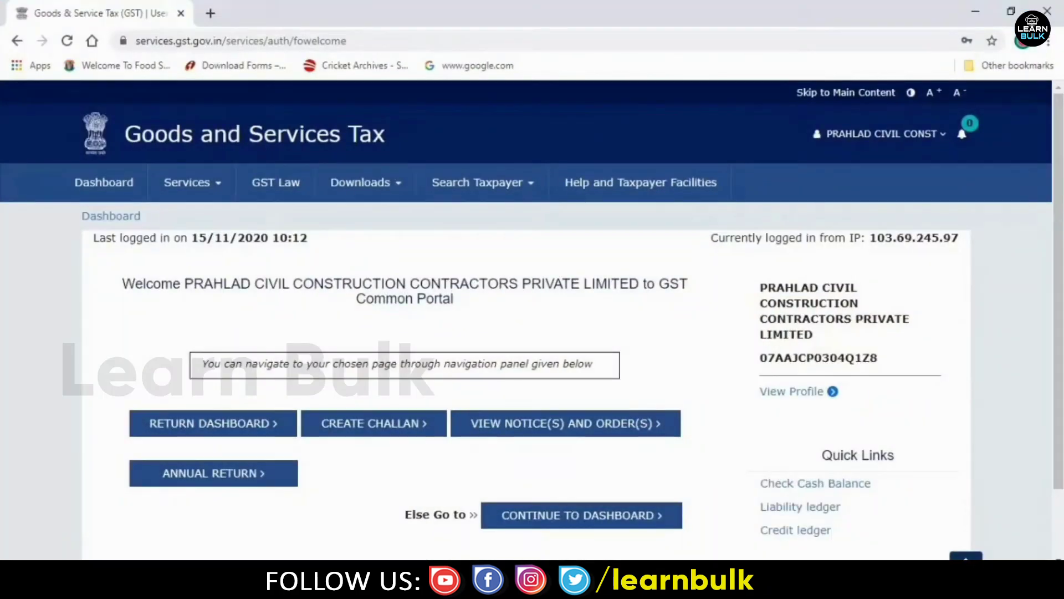
click(210, 431)
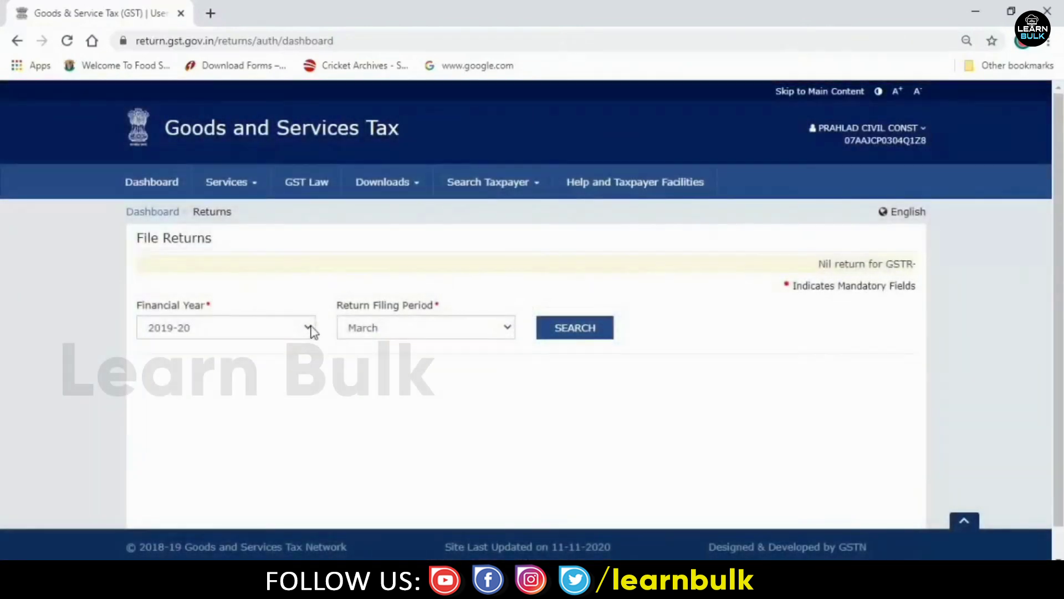
click(307, 328)
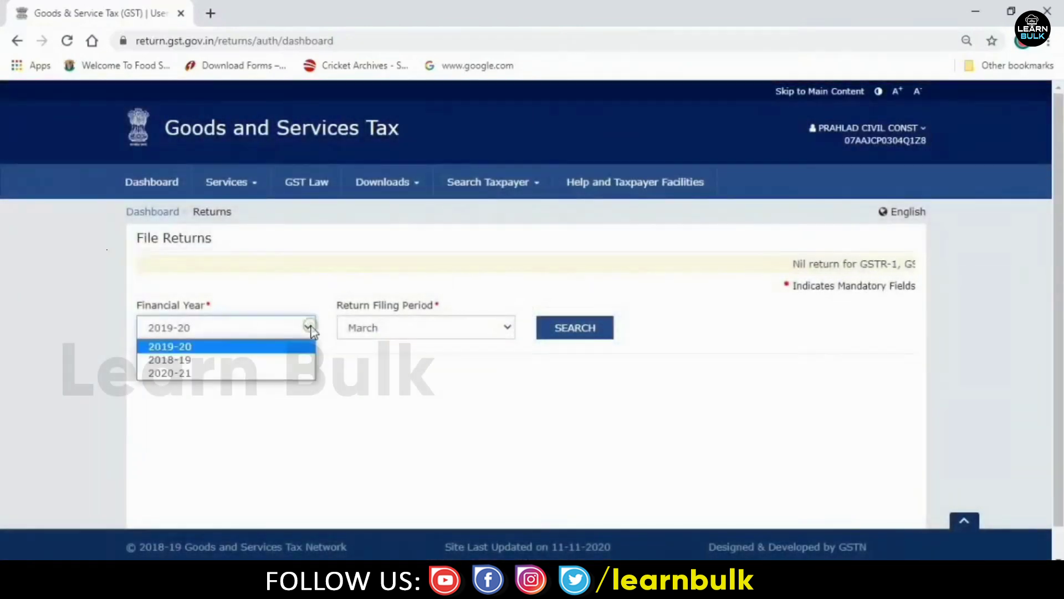
click(216, 374)
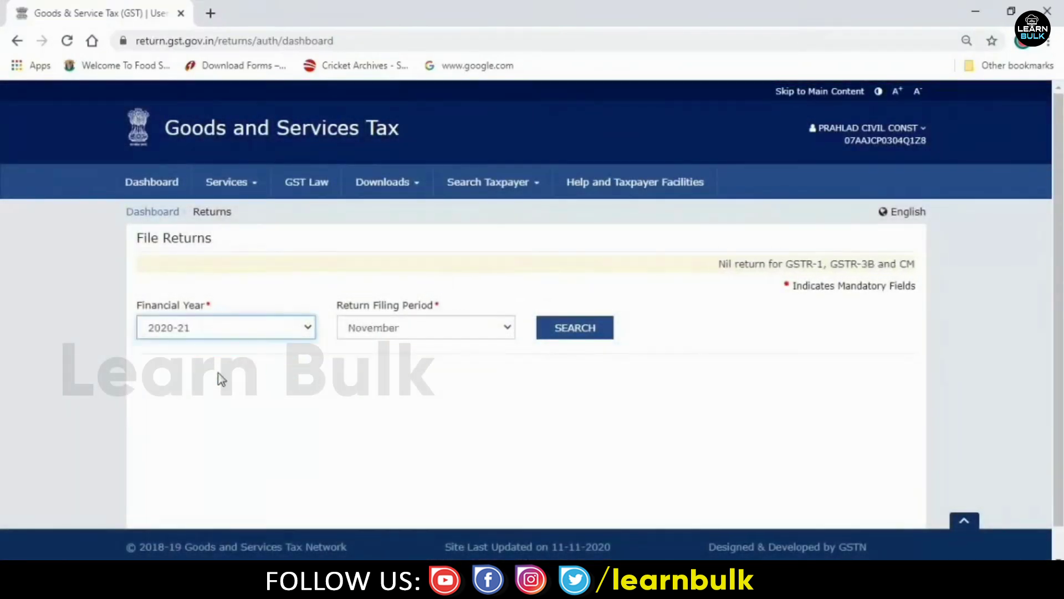
click(442, 327)
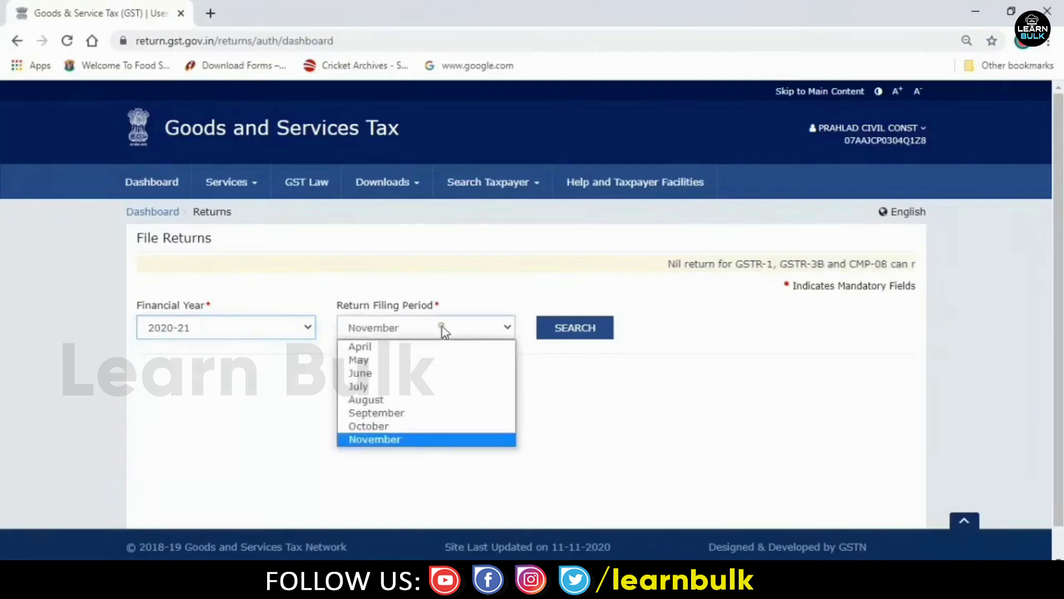
click(394, 427)
click(590, 332)
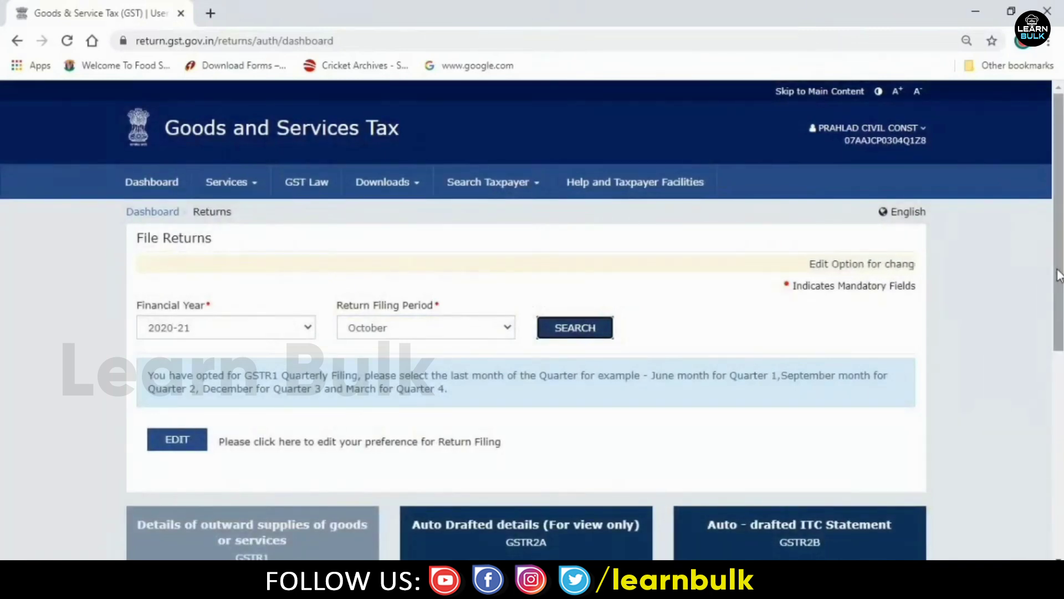
drag(1058, 305, 1057, 457)
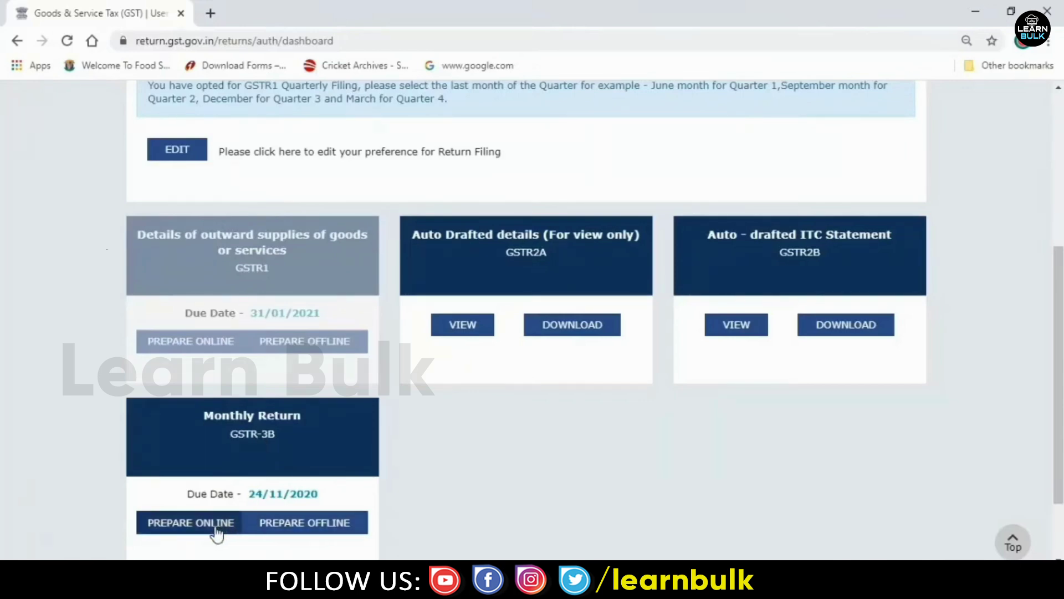
click(316, 523)
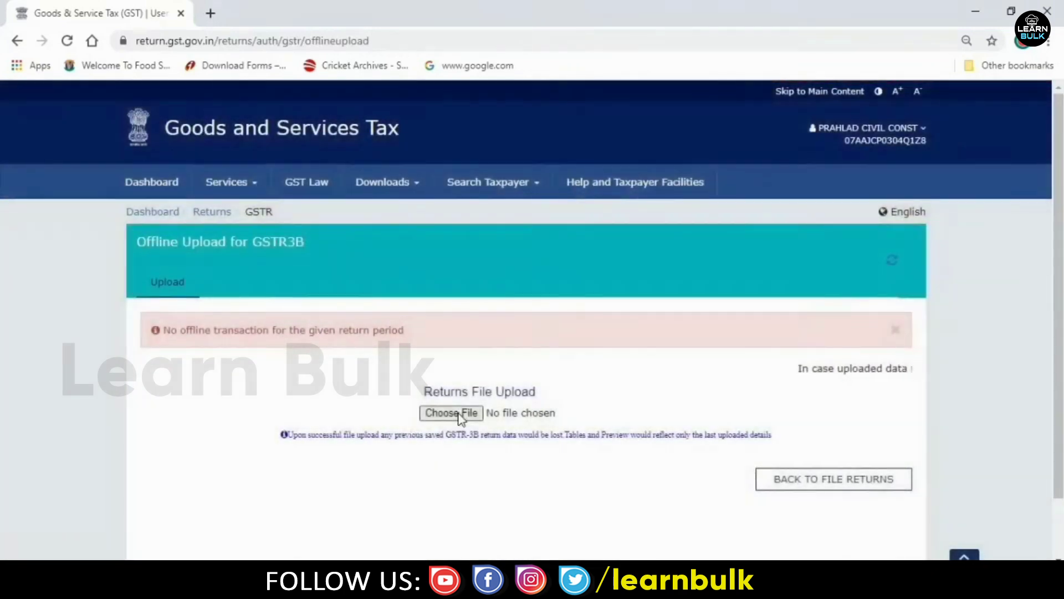
- Pick the October 2020 GSTR-3B JSON file from the Desktop for upload
click(459, 413)
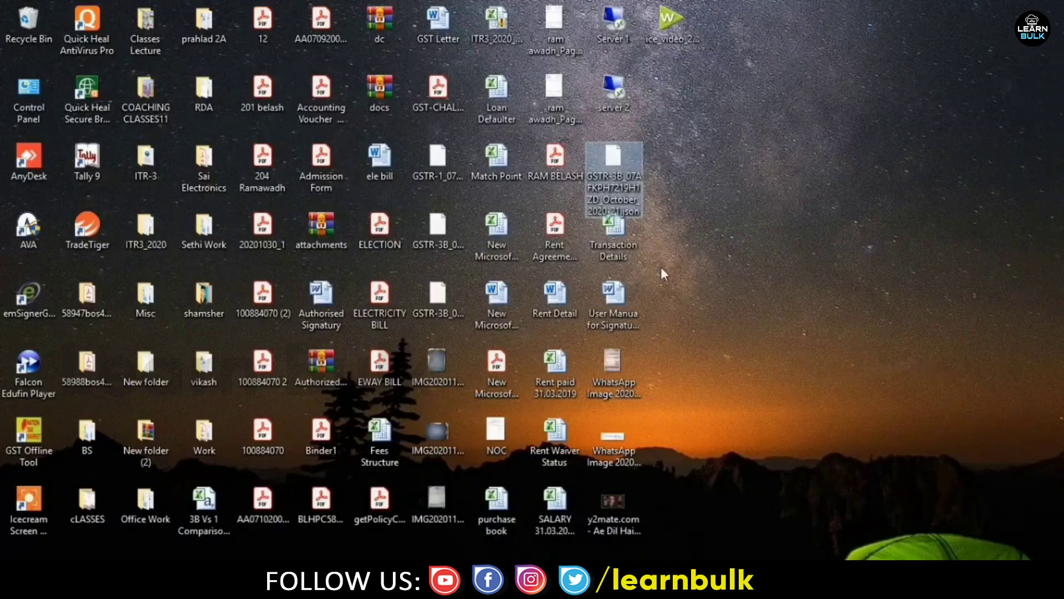
mouse_move(554, 582)
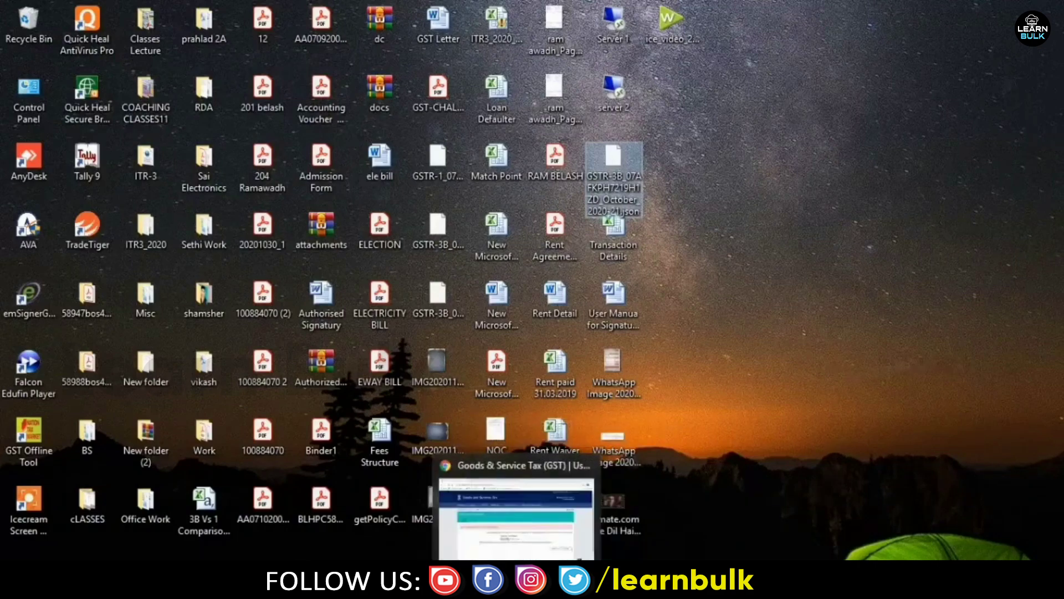
click(516, 582)
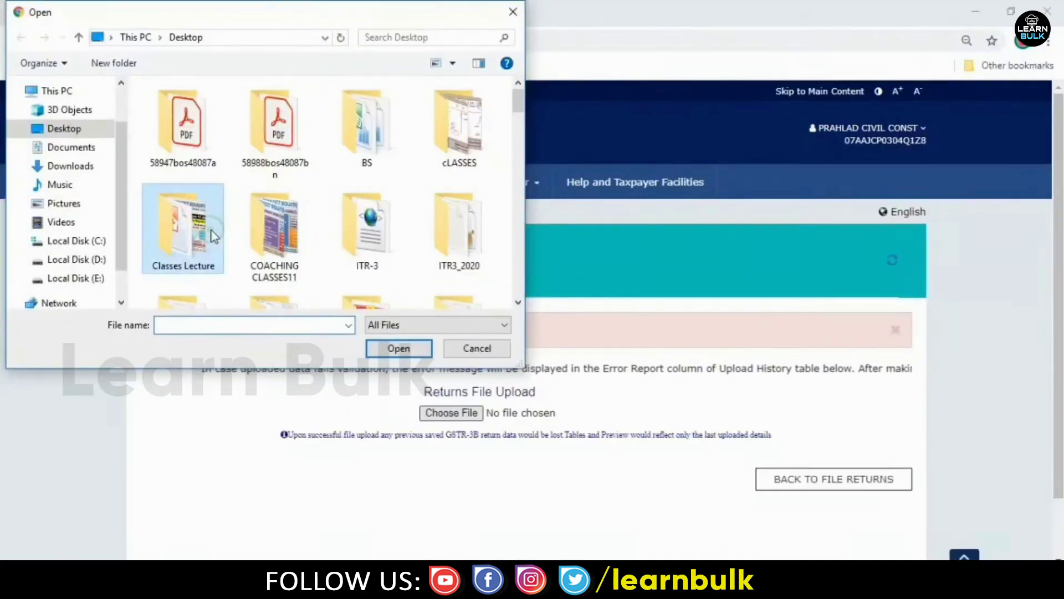
key(g)
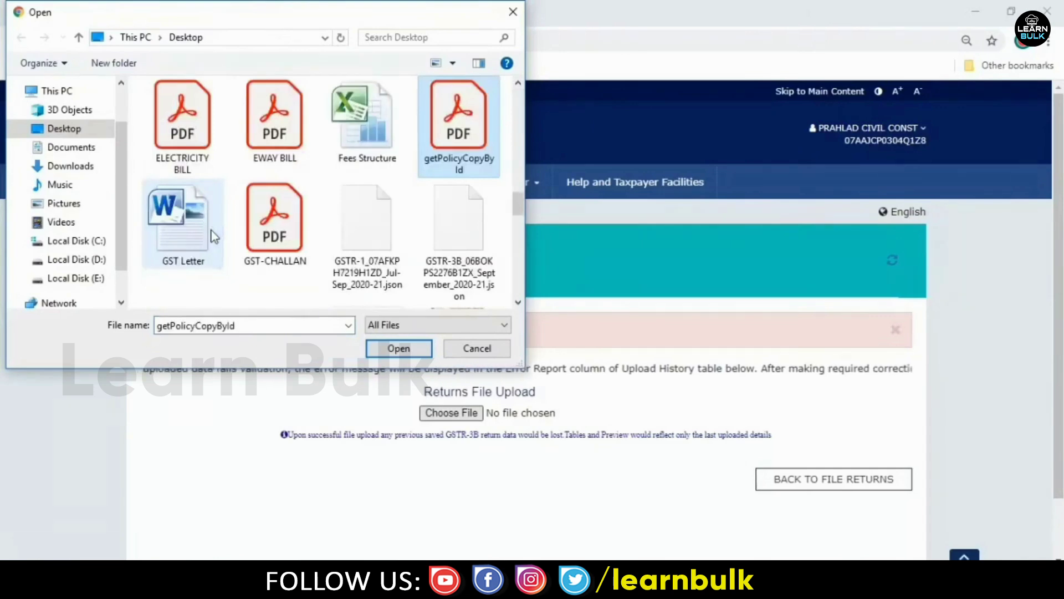
key(Right)
key(Right)
key(Right)
key(Right)
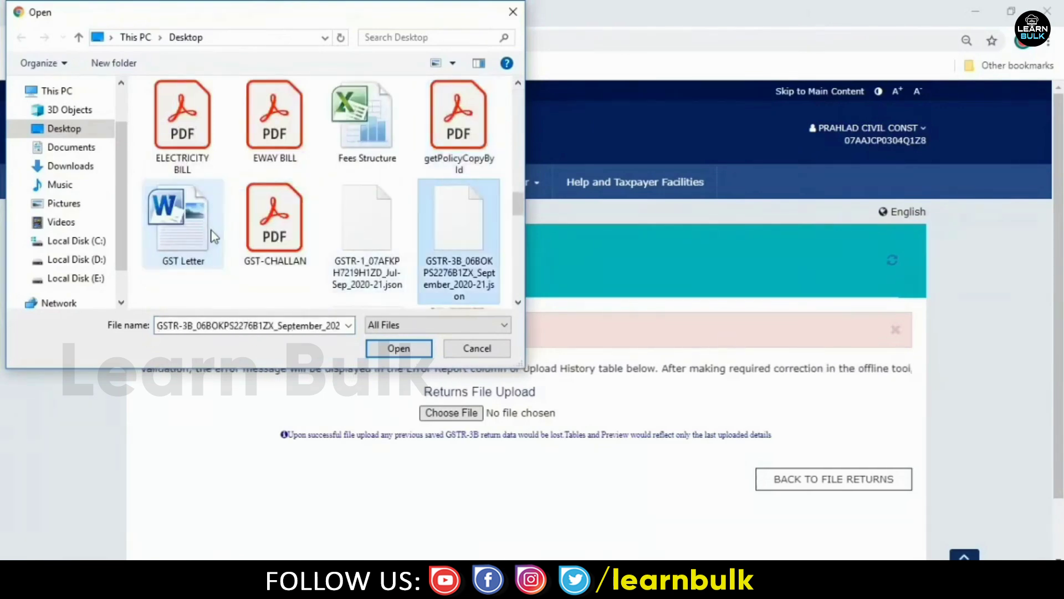
key(Right)
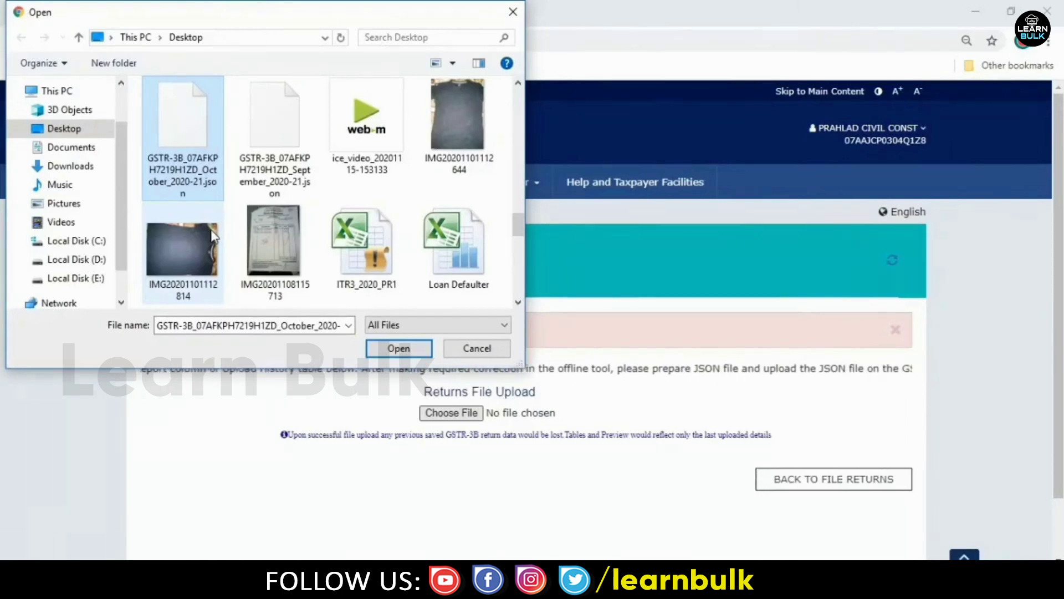
double_click(200, 160)
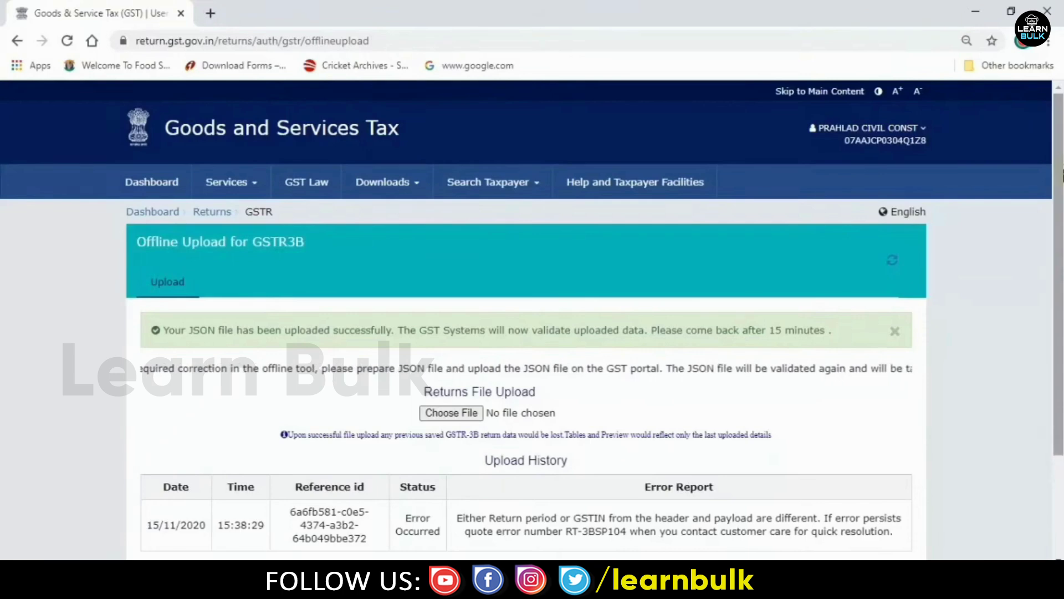
- Check the Upload History's period/GSTIN mismatch error, then expand the account name dropdown
scroll(532, 305, down, 2)
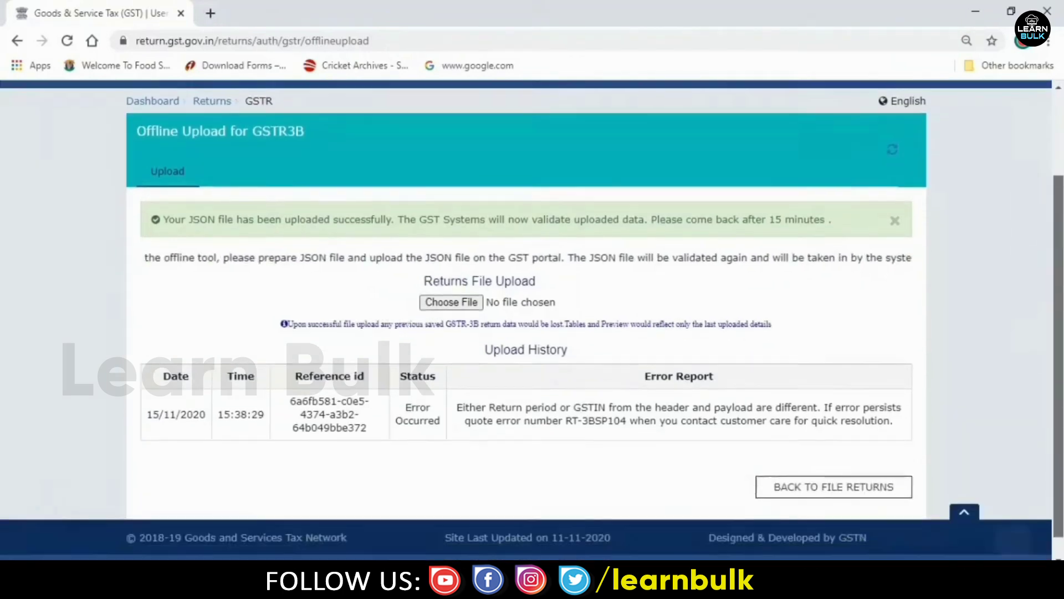
scroll(532, 319, down, 1)
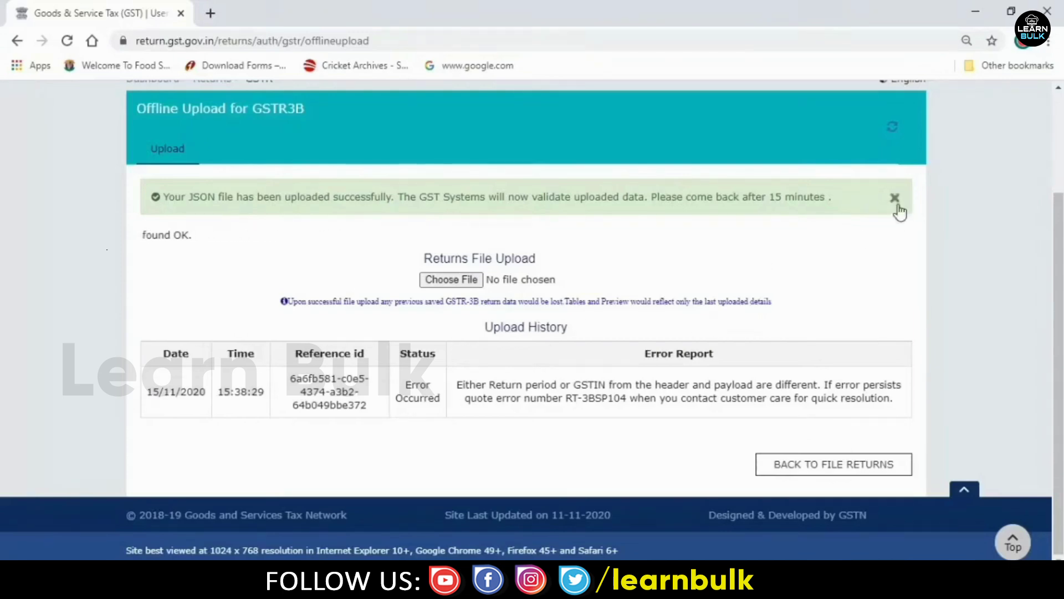
scroll(1058, 235, up, 2)
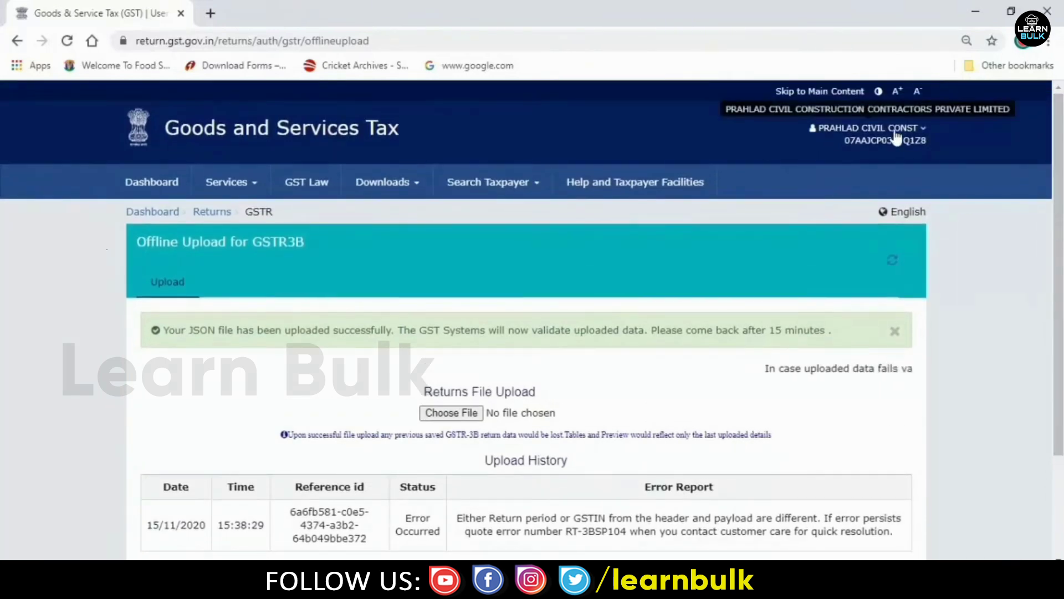
click(918, 135)
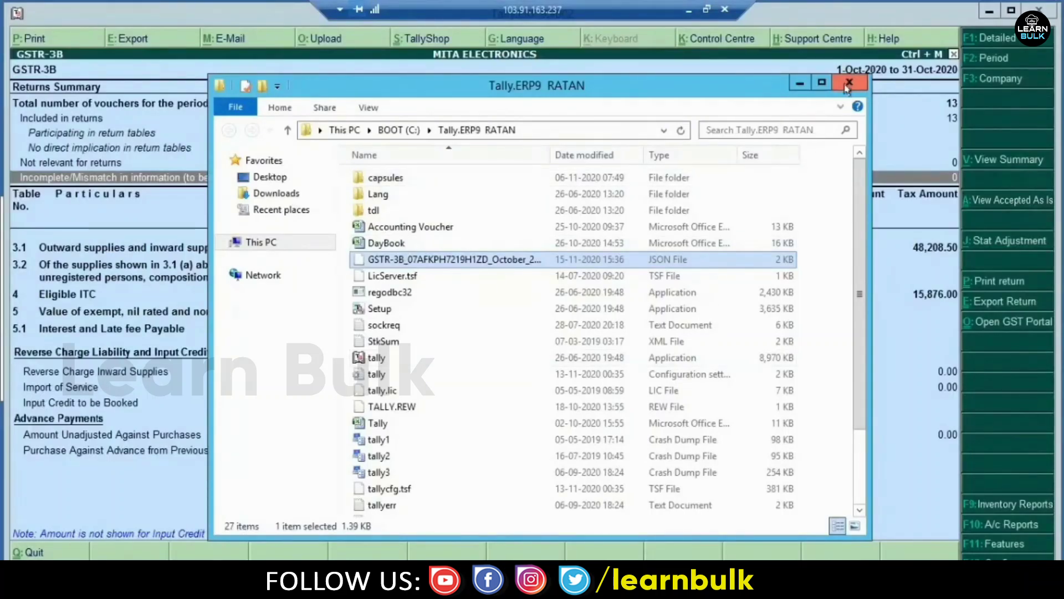
- Close the Tally.ERP9 RATAN folder and the GSTR-3B report, then minimize the remote session
click(848, 83)
key(Escape)
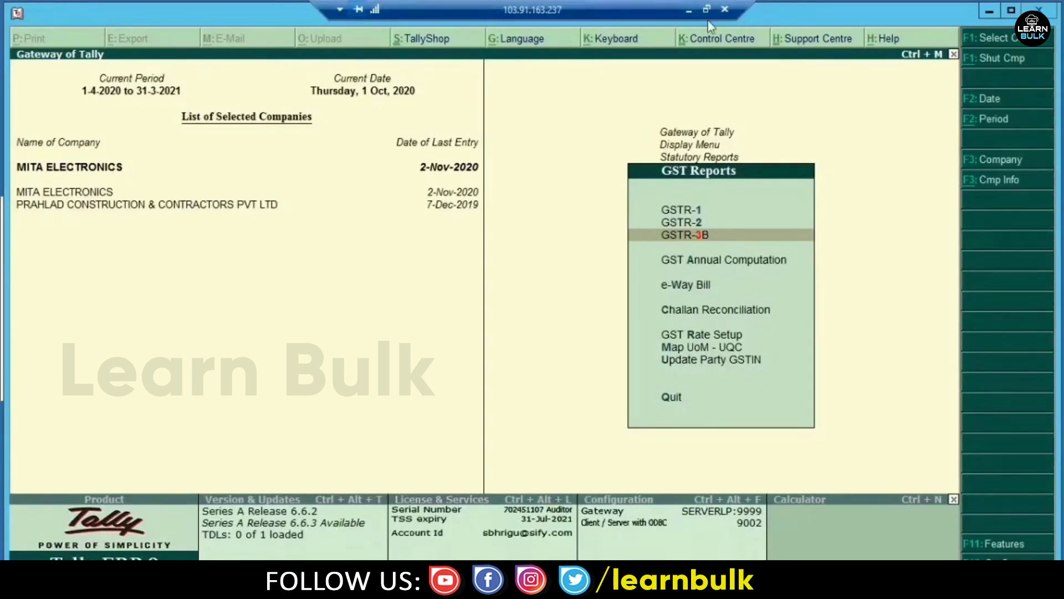
click(689, 10)
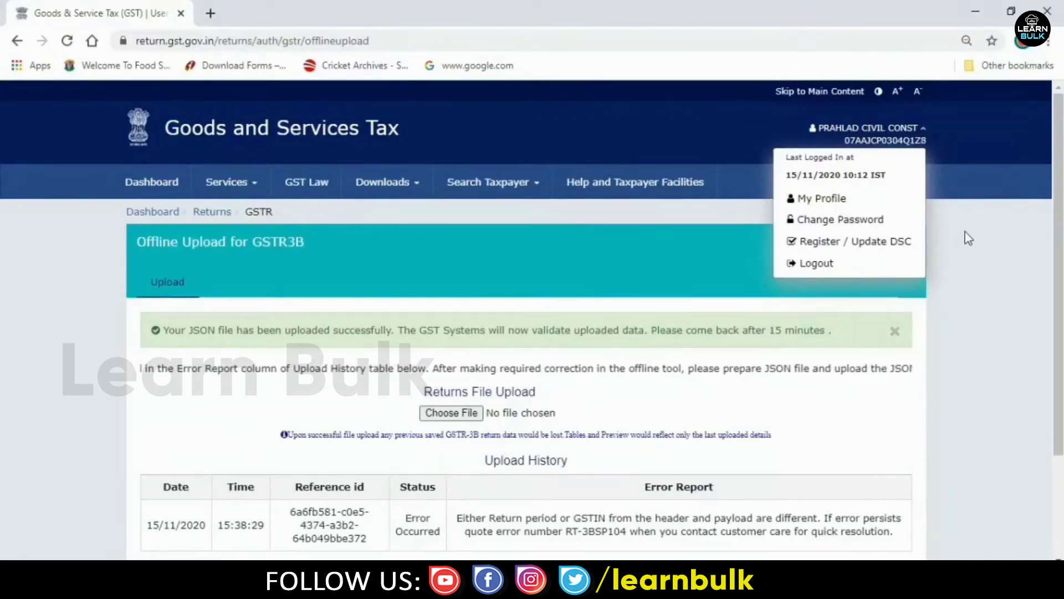
- Dismiss the account menu and scroll to the upload history showing error RT-3BSP104
click(974, 247)
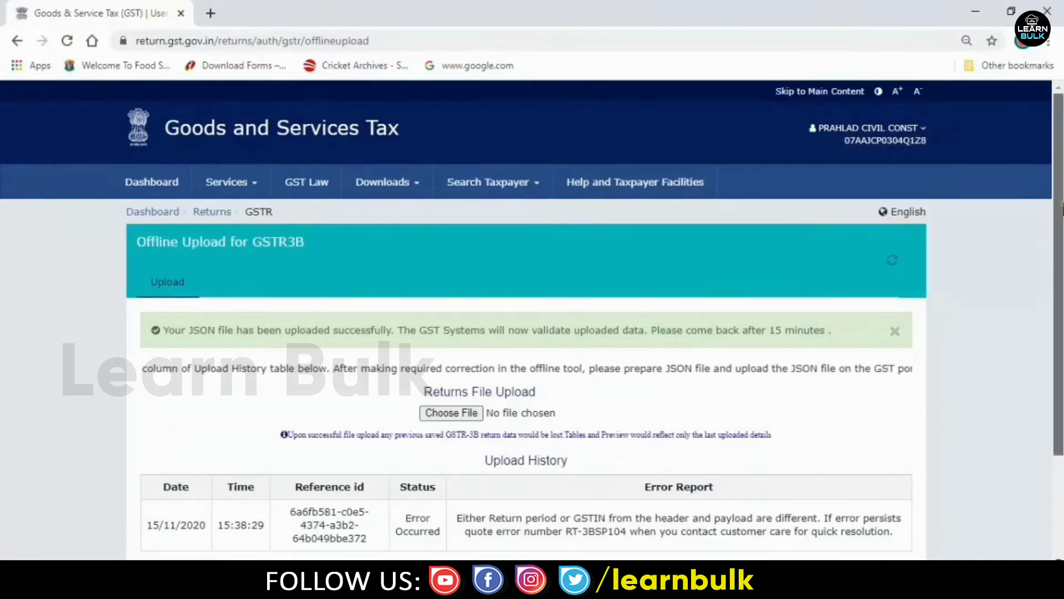
scroll(526, 322, down, 3)
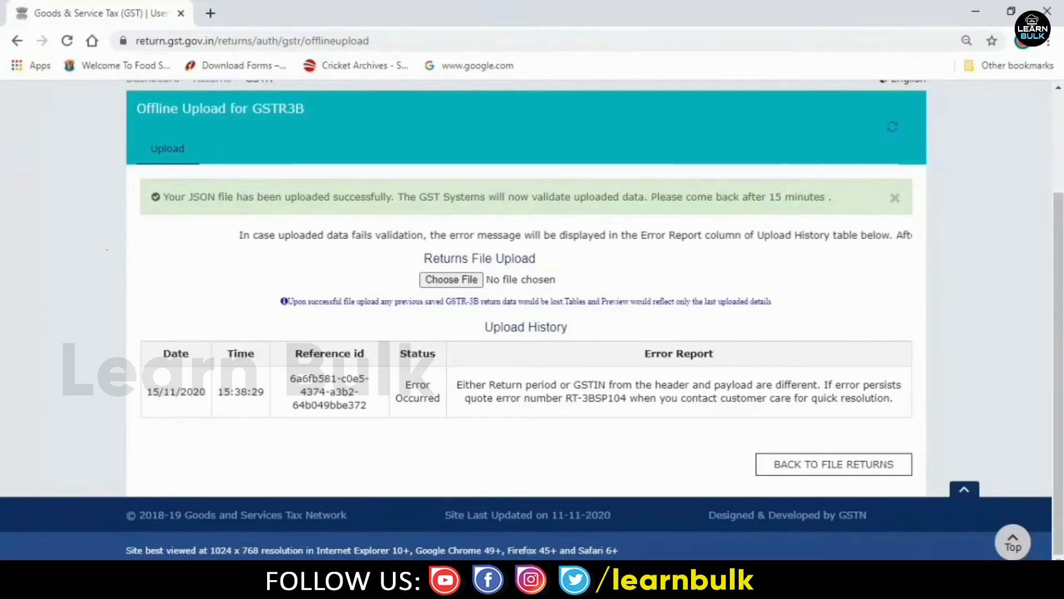
mouse_move(555, 588)
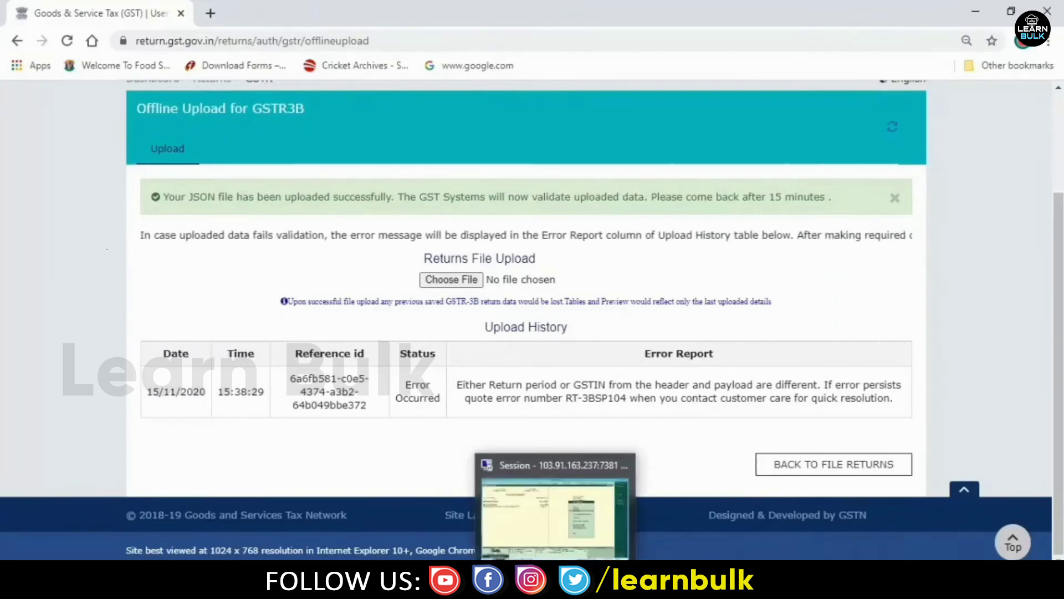
- Back in Tally, check GSTR-3B's incomplete/mismatch line, then close the GST reports
click(555, 518)
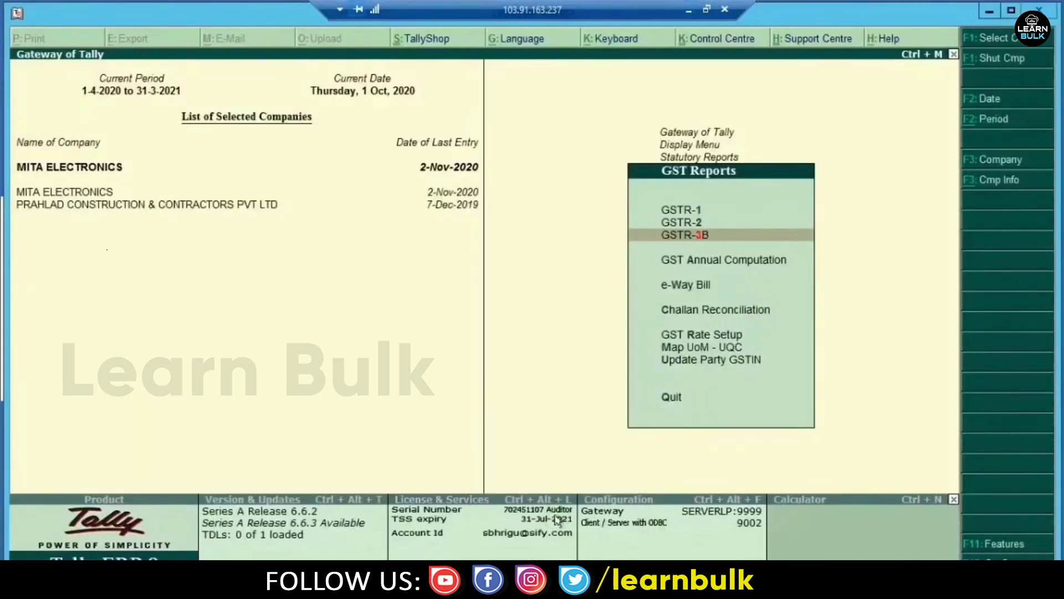
key(Return)
key(Down)
key(Down)
key(Down)
key(Down)
key(Down)
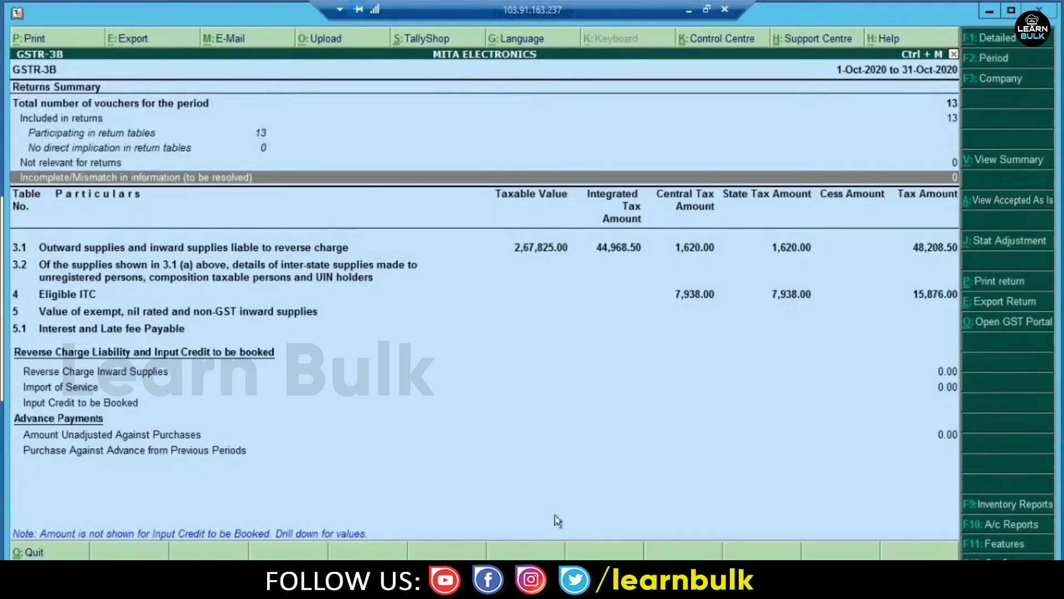
key(Escape)
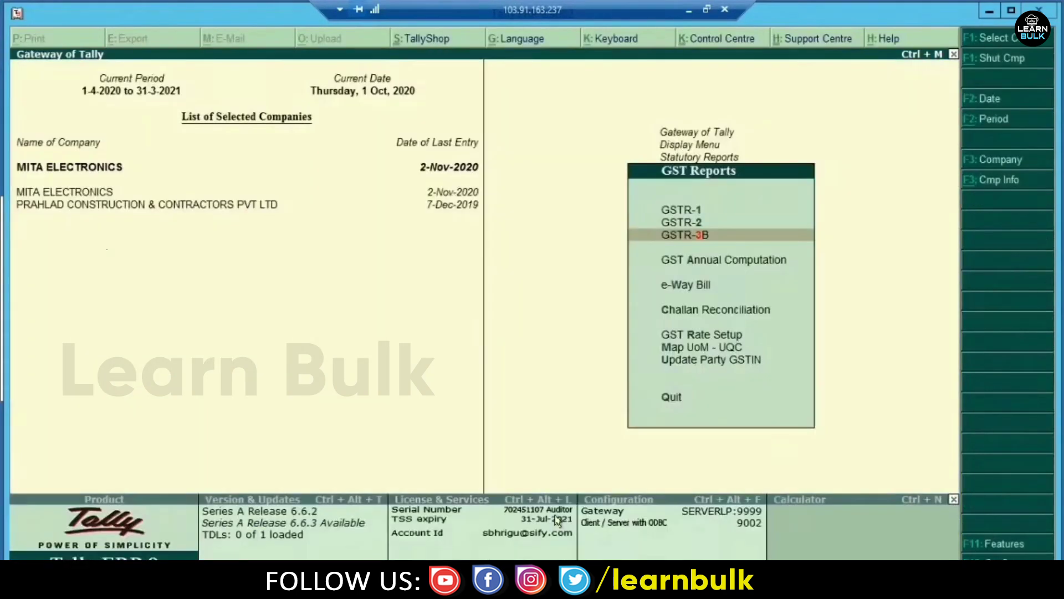
key(Escape)
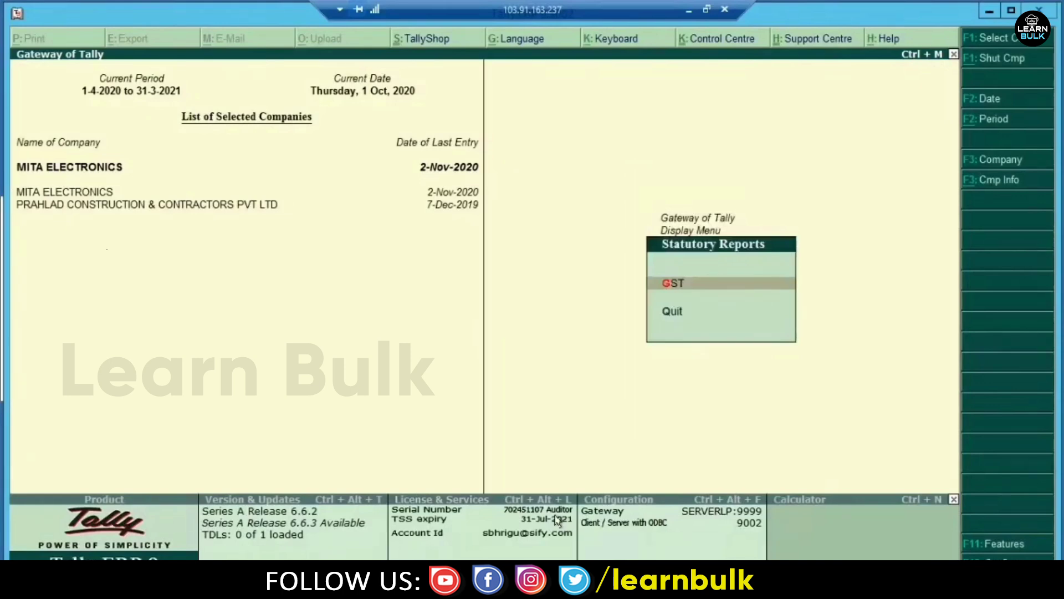
key(Escape)
key(Escape)
key(Escape)
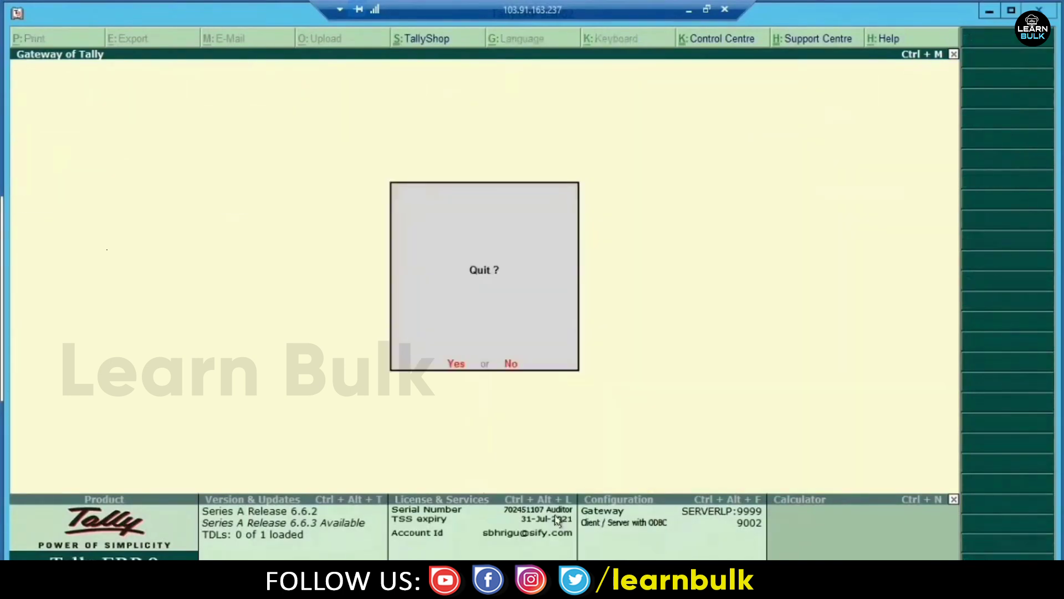
- Open the October sales register and select voucher 025 for UNITEC ELECTRONICS
key(n)
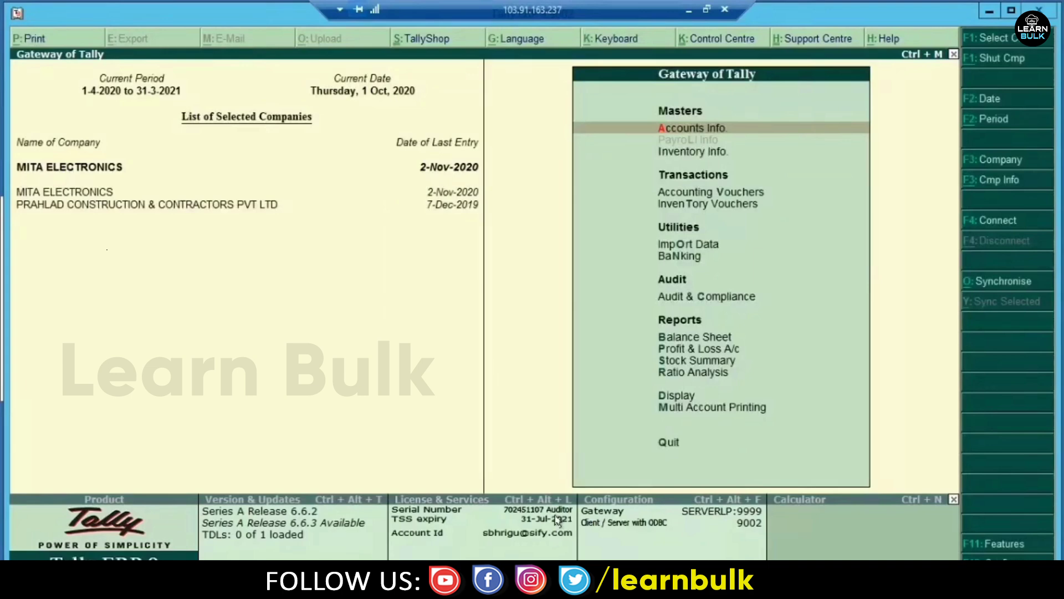
key(d)
key(a)
key(s)
key(Up)
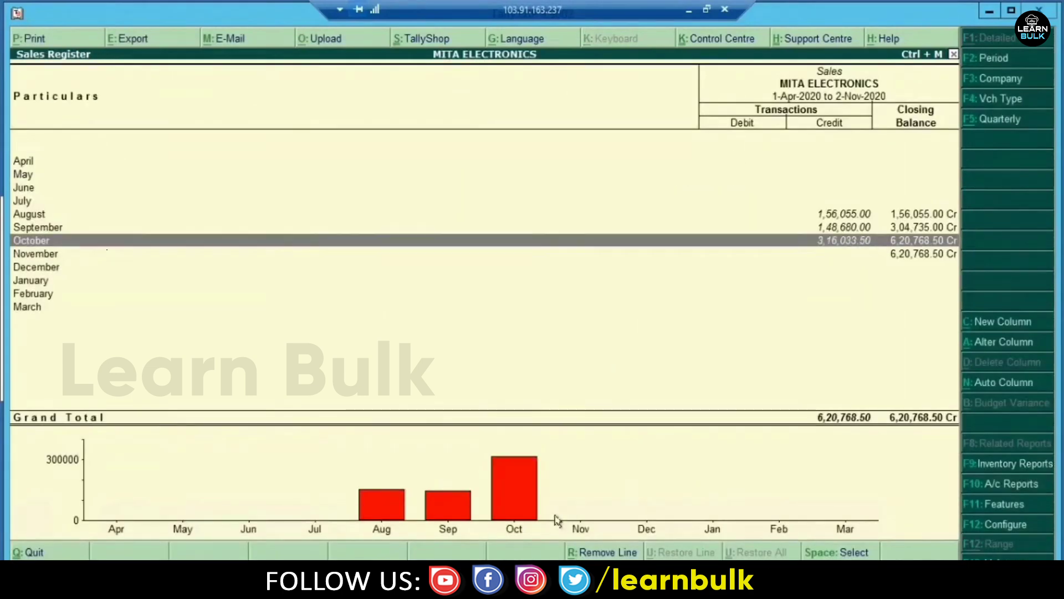
key(Return)
key(Down)
key(Down)
key(Down)
key(Down)
key(Down)
key(Down)
key(Down)
key(Down)
key(Down)
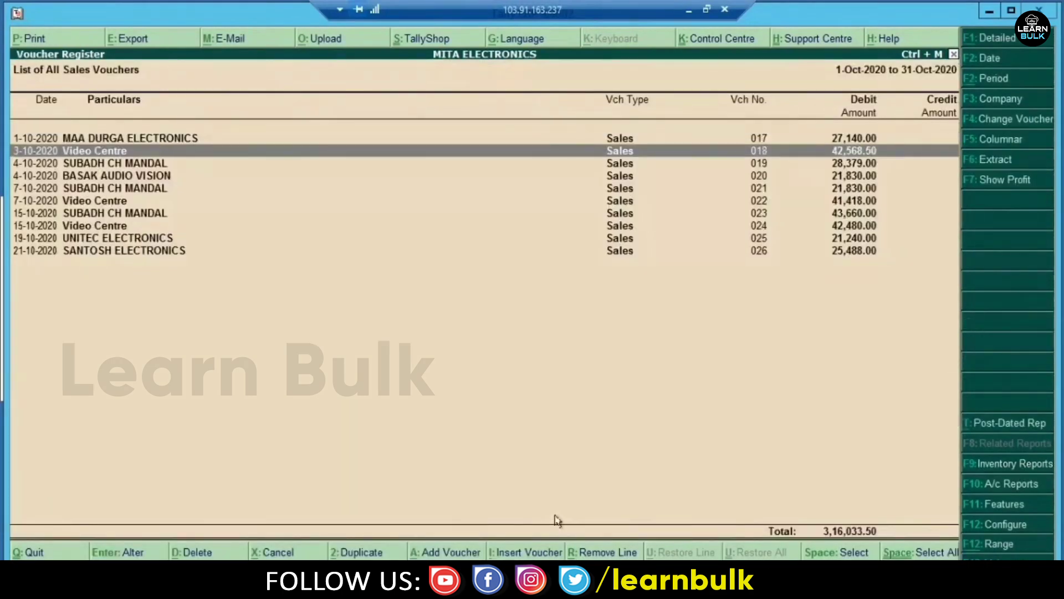
key(Up)
- Open voucher 025 for alteration and review the buyer's party details
key(Return)
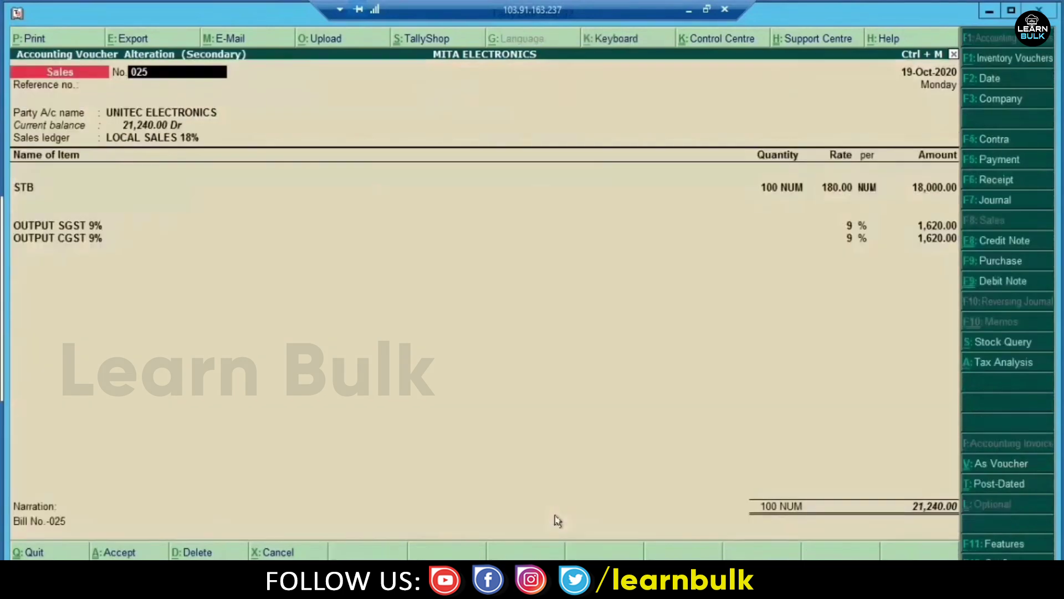
key(Return)
key(Return)
key(Return)
key(Return)
key(Return)
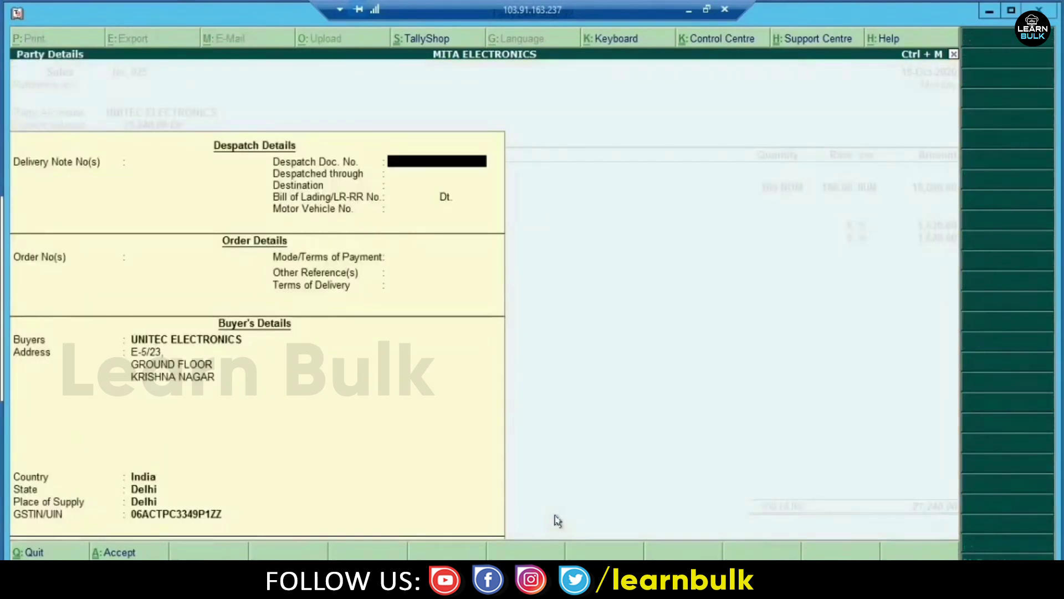
key(ctrl+a)
key(Return)
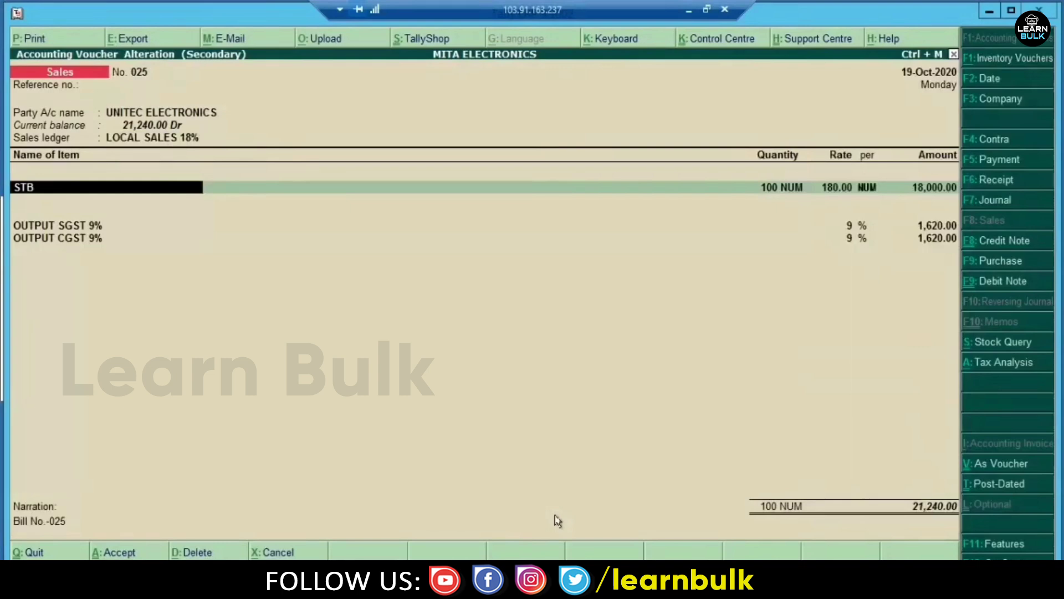
- Check the OUTPUT SGST 9% line and open the OUTPUT CGST 9% ledger for alteration
key(Return)
key(Return)
key(Return)
key(Return)
key(Return)
key(Return)
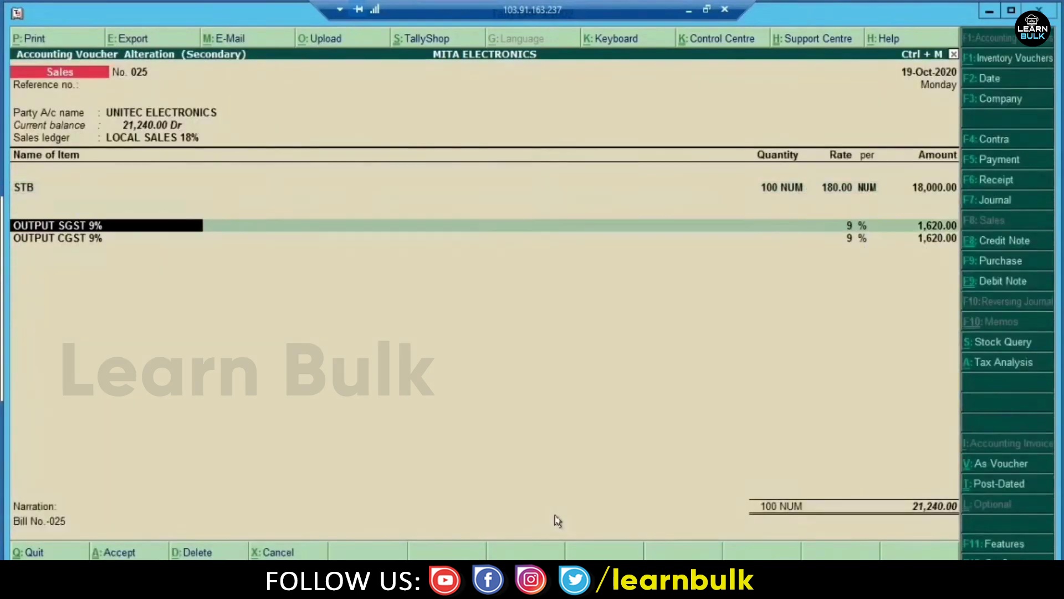
key(Return)
key(Return)
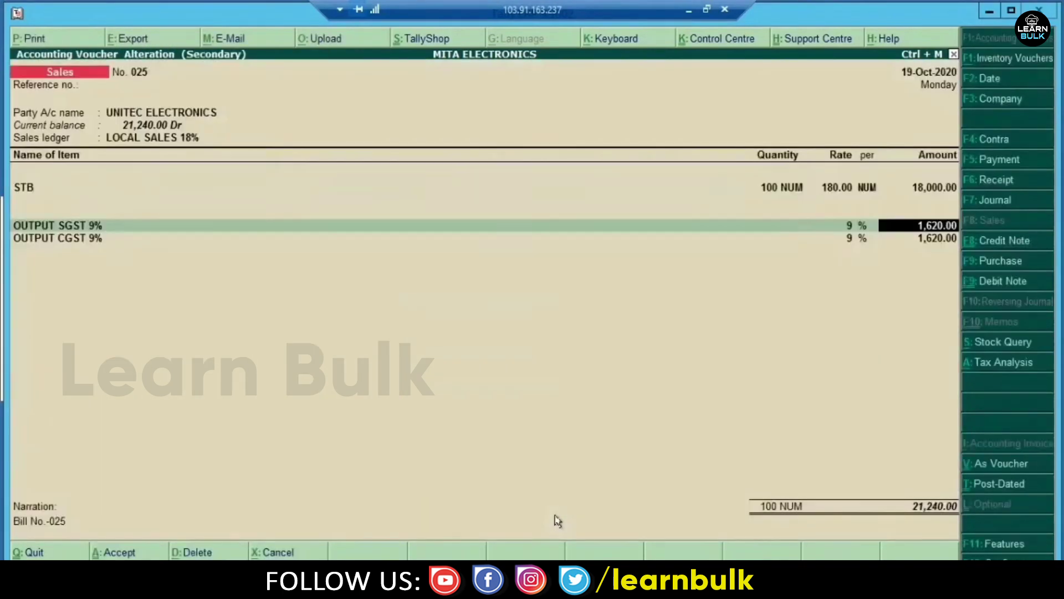
key(Return)
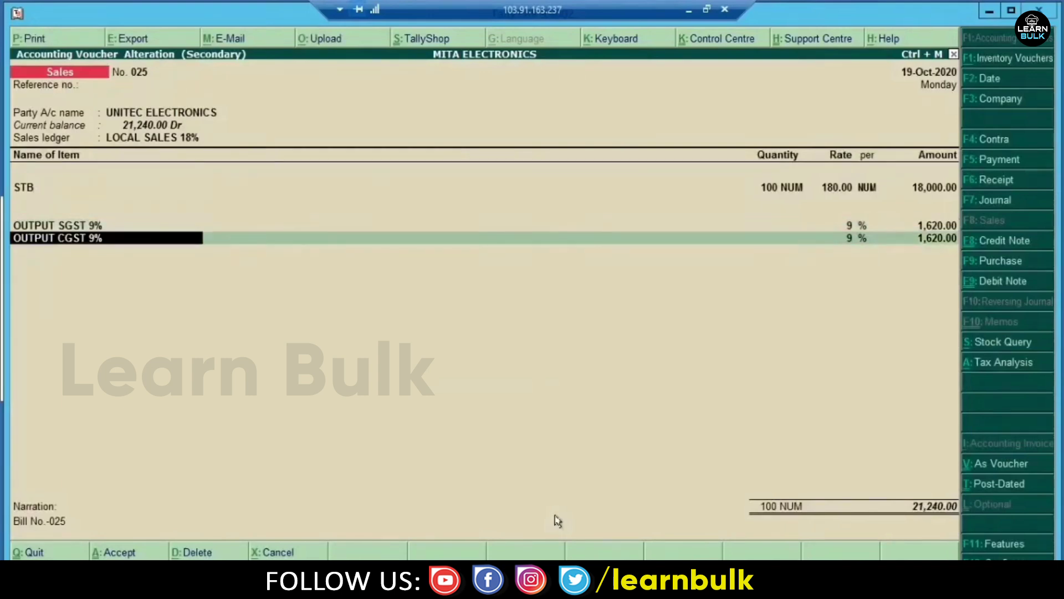
key(ctrl+Return)
key(Return)
key(Return)
key(Return)
key(Return)
key(Return)
key(Return)
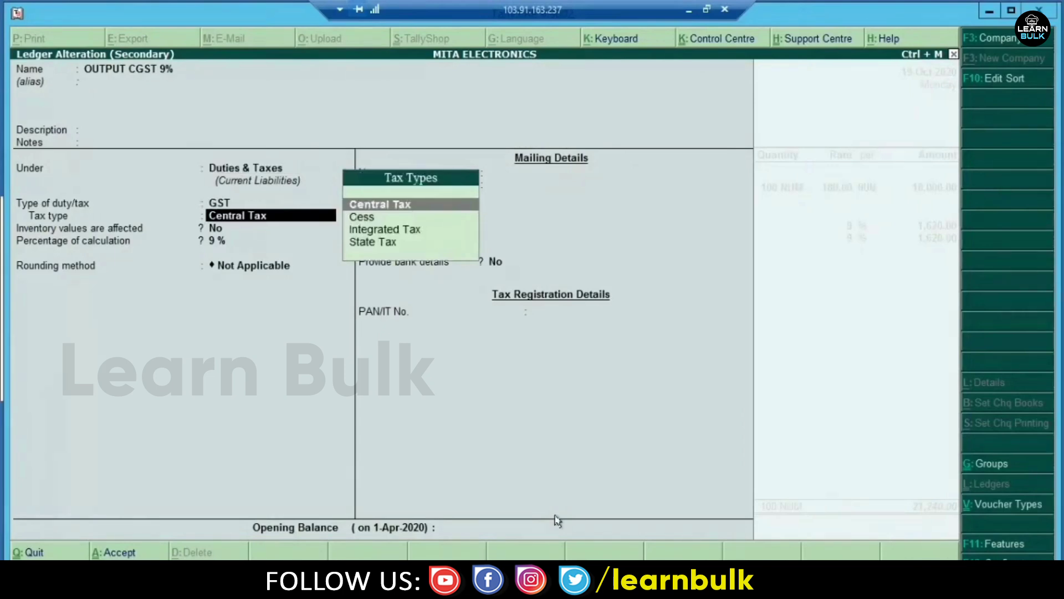
- Change the OUTPUT CGST 9% ledger's tax type to Integrated Tax and accept it
key(Down)
key(Down)
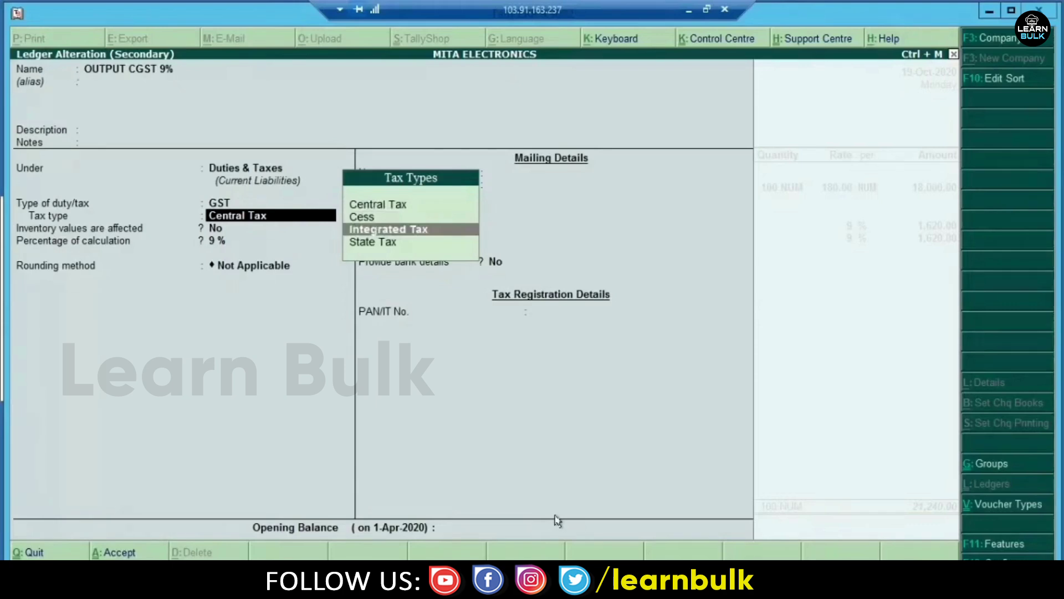
key(Return)
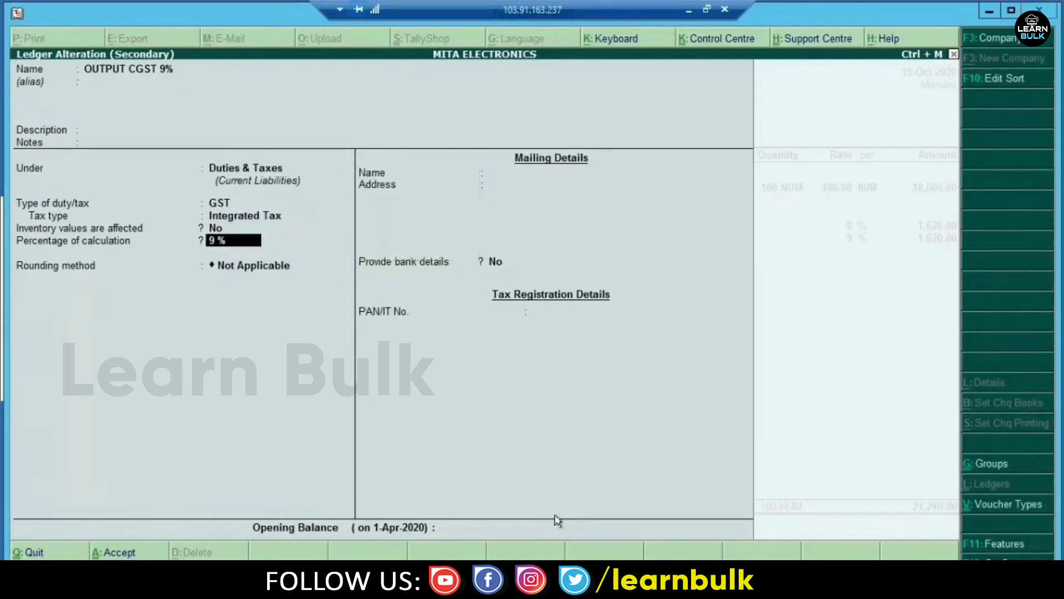
key(ctrl+a)
key(Return)
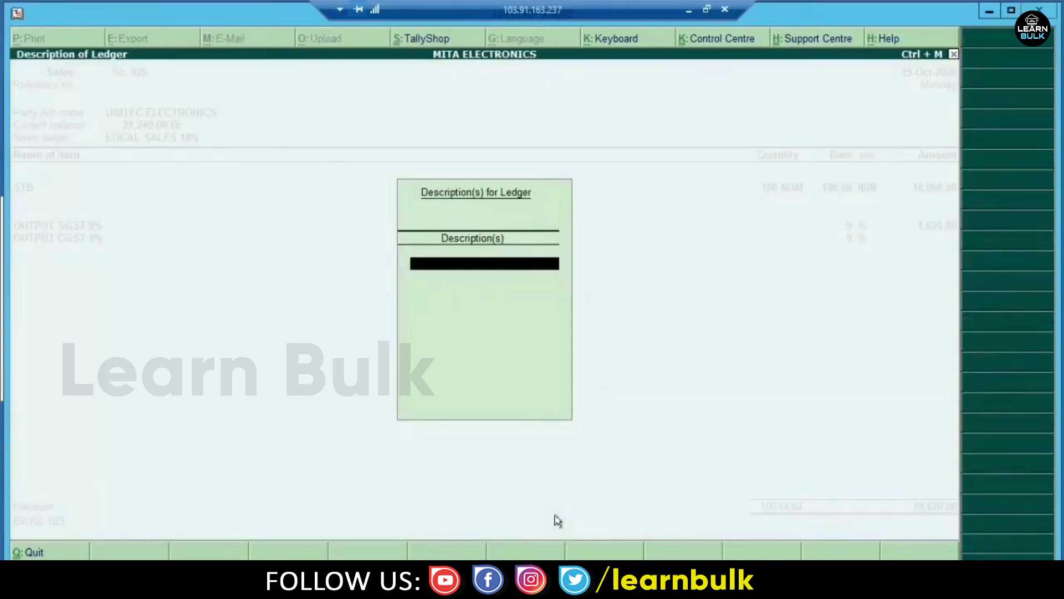
- Enter 1,620.00 as the CGST amount, save voucher 025, and exit the sales register
key(Return)
text(1620)
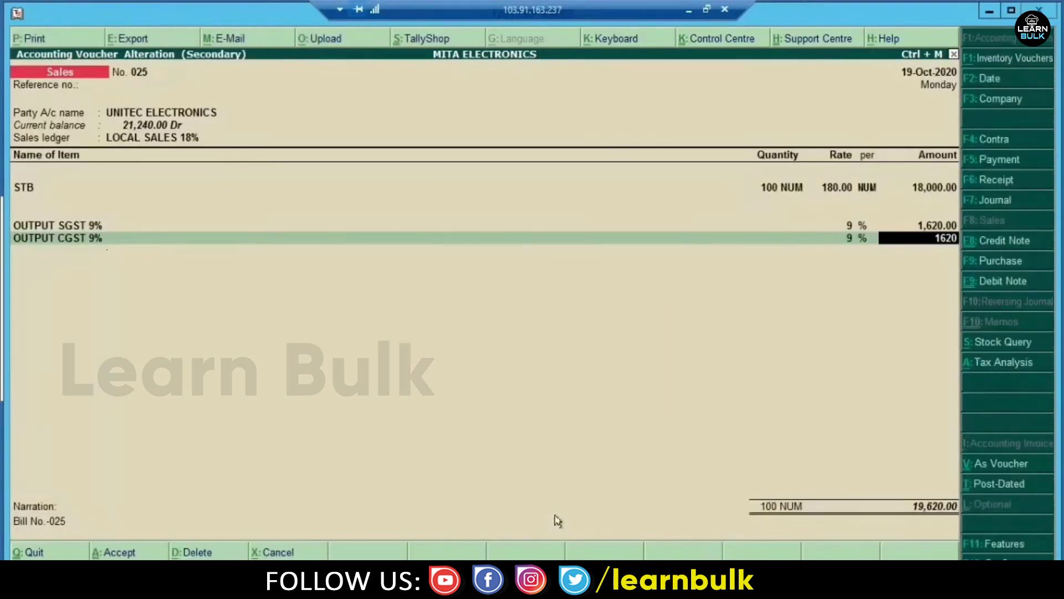
key(Return)
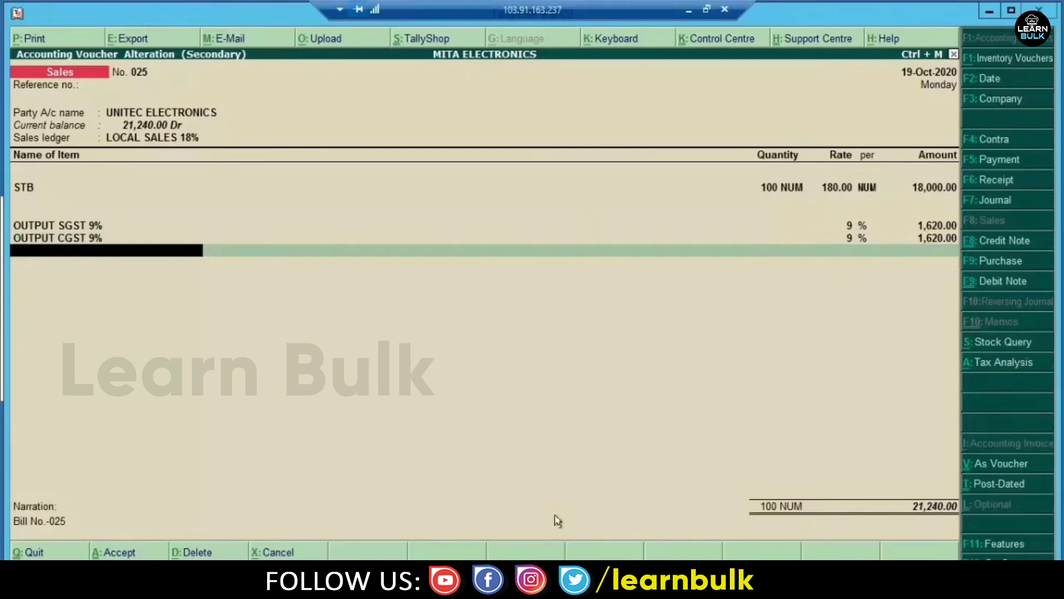
key(ctrl+a)
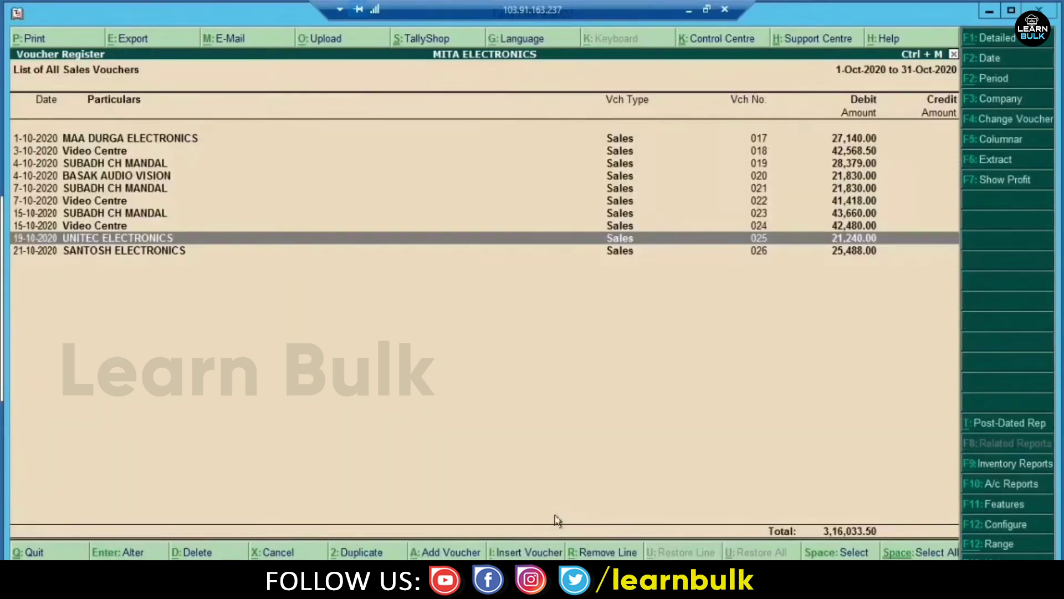
key(Escape)
key(Escape)
key(Escape)
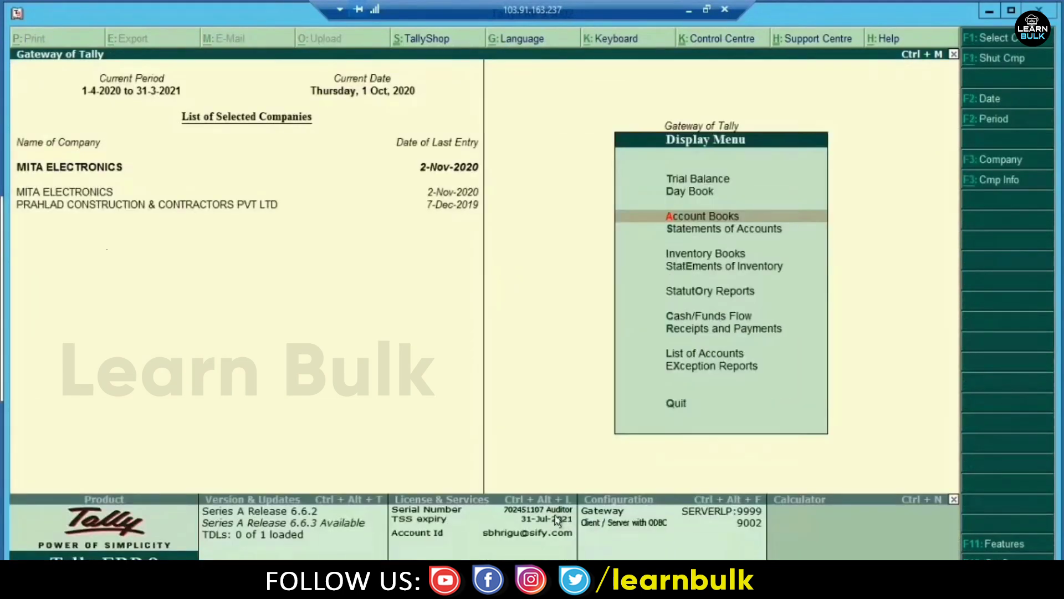
key(Escape)
key(Escape)
key(Escape)
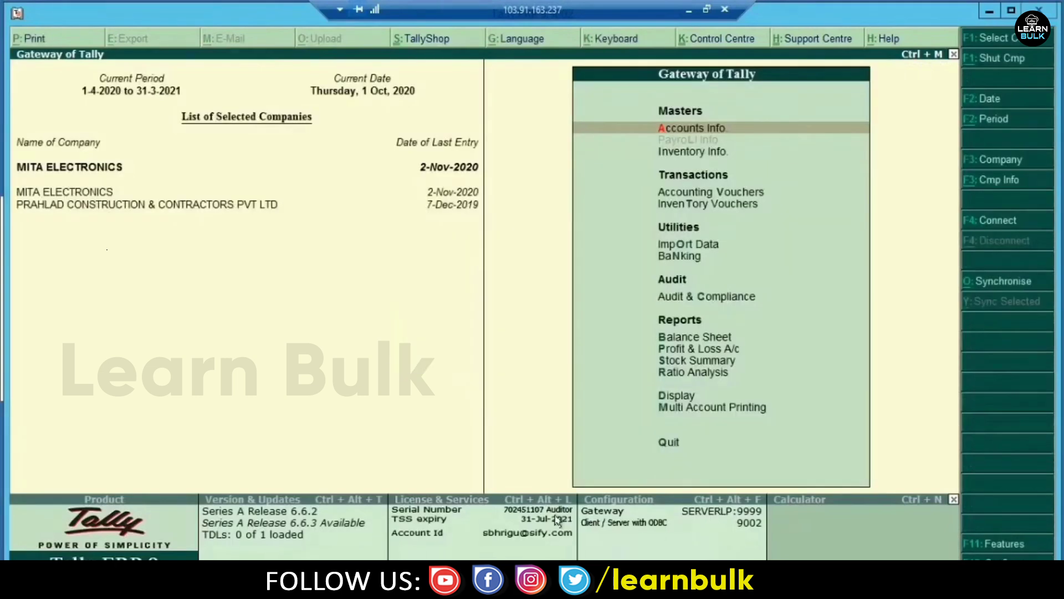
- Open GSTR-3B and drill into the one voucher flagged for an incorrect tax type
key(d)
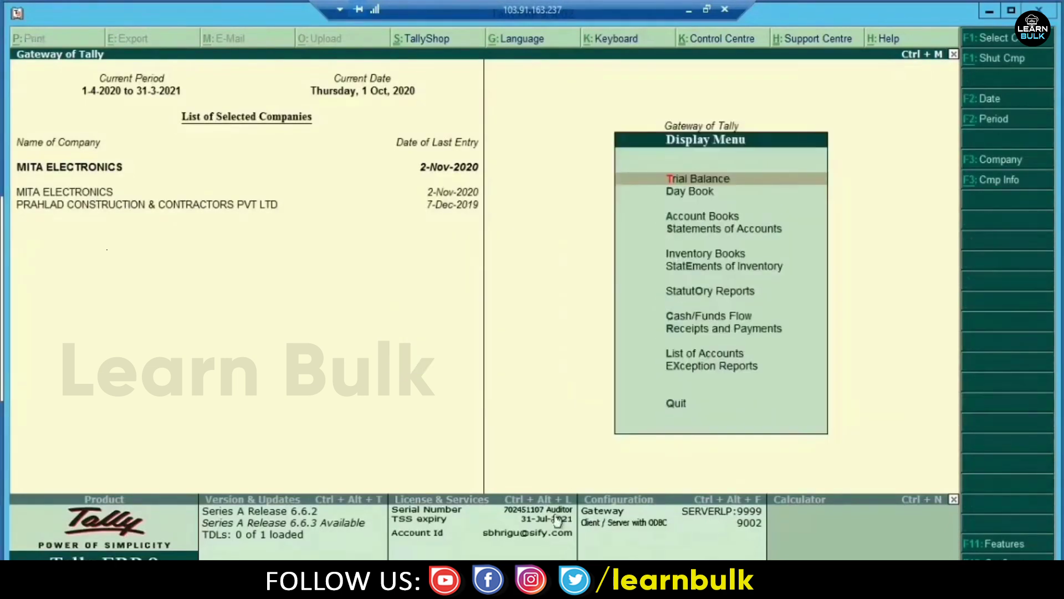
key(u)
key(g)
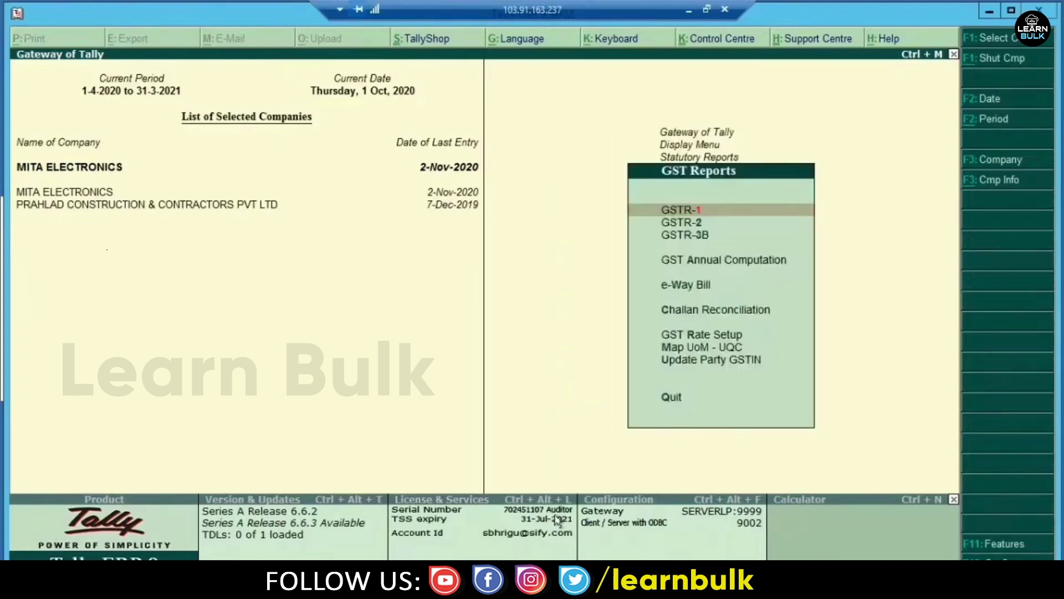
key(Down)
key(Down)
key(Down)
key(Up)
key(Up)
key(Down)
key(Return)
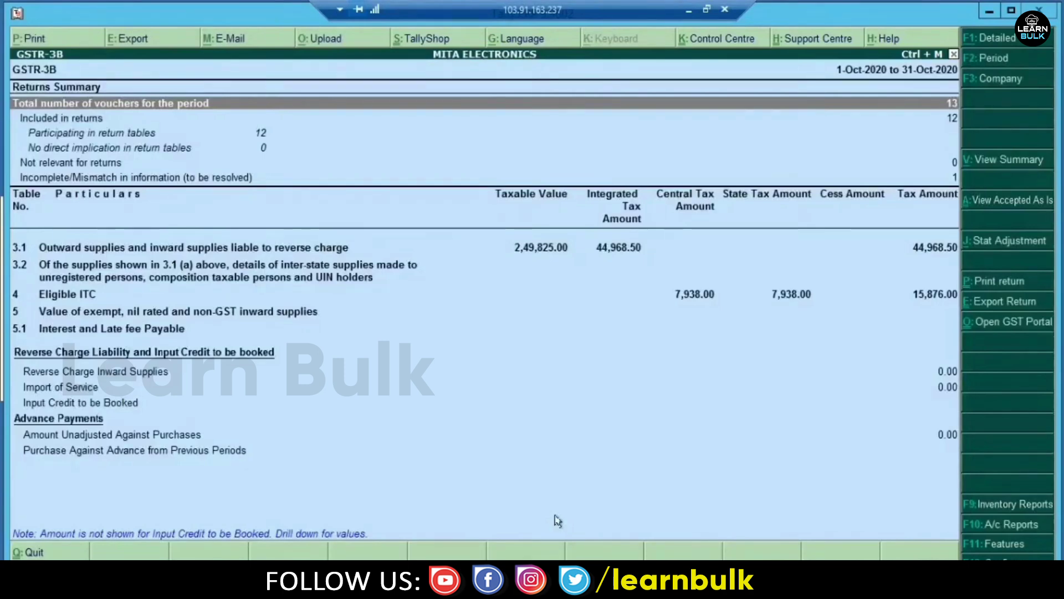
key(Down)
key(Down)
key(Down)
key(Down)
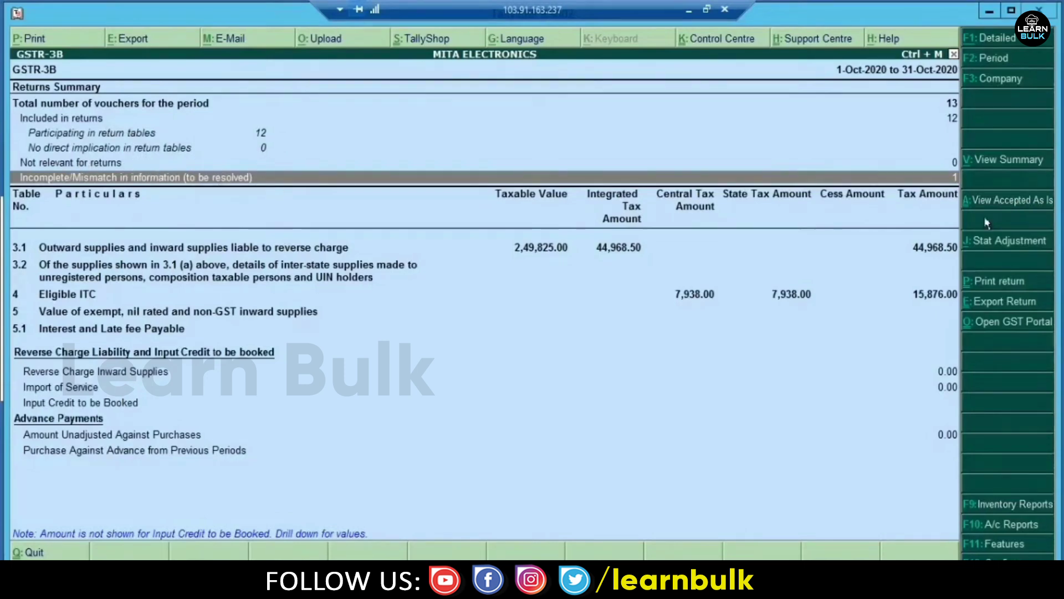
key(Return)
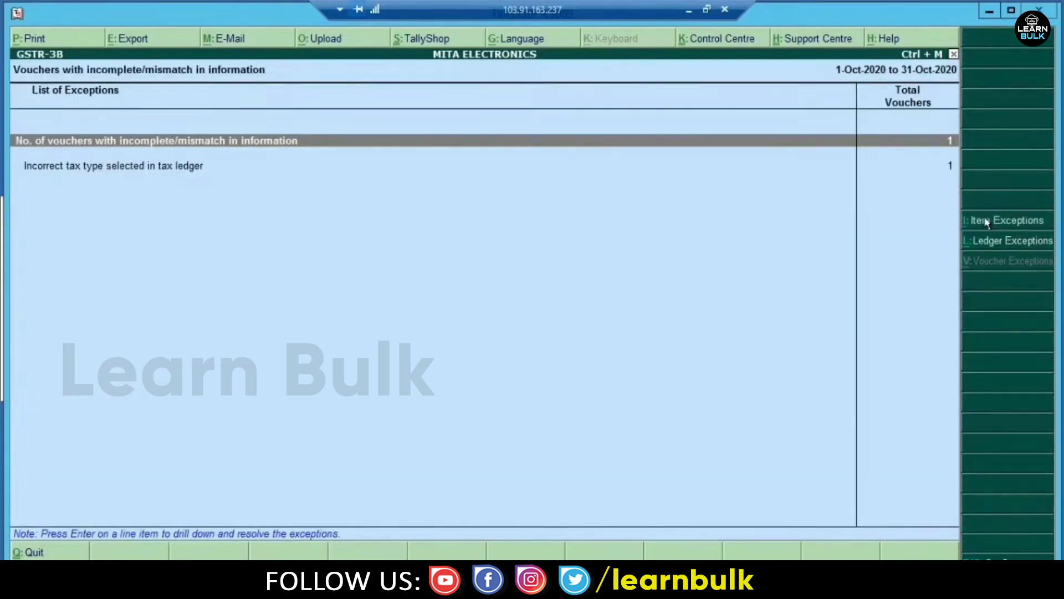
- Inspect voucher 025's exception expecting Central Tax and State Tax ledgers, then back out
key(Return)
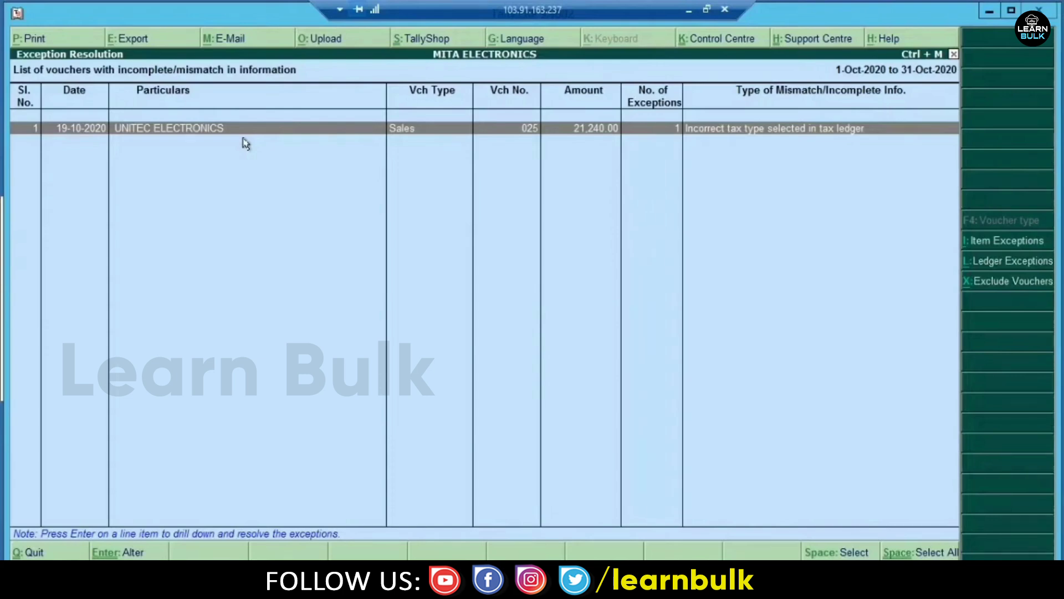
key(Return)
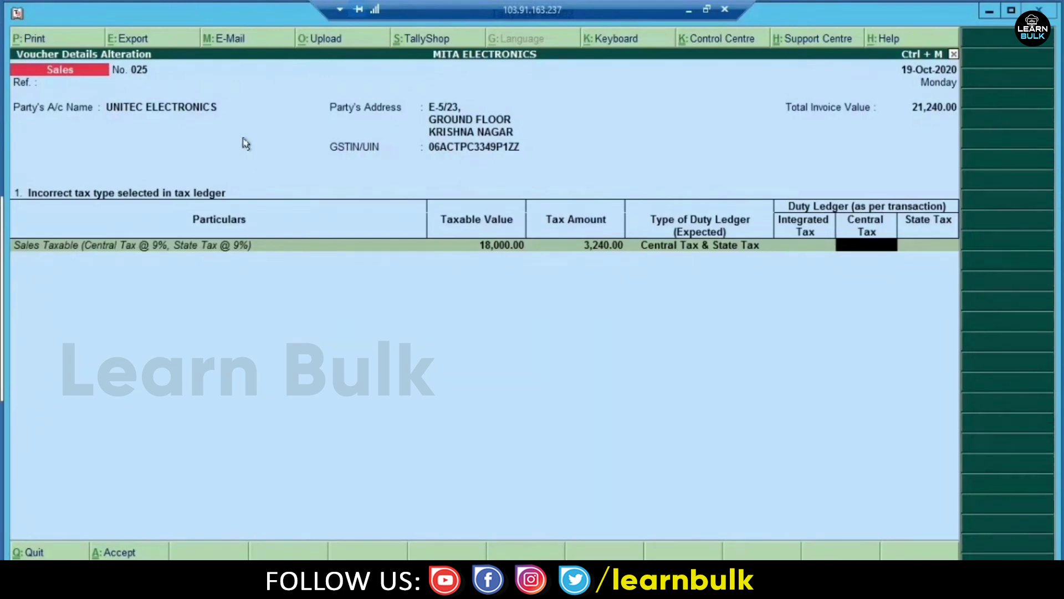
key(Escape)
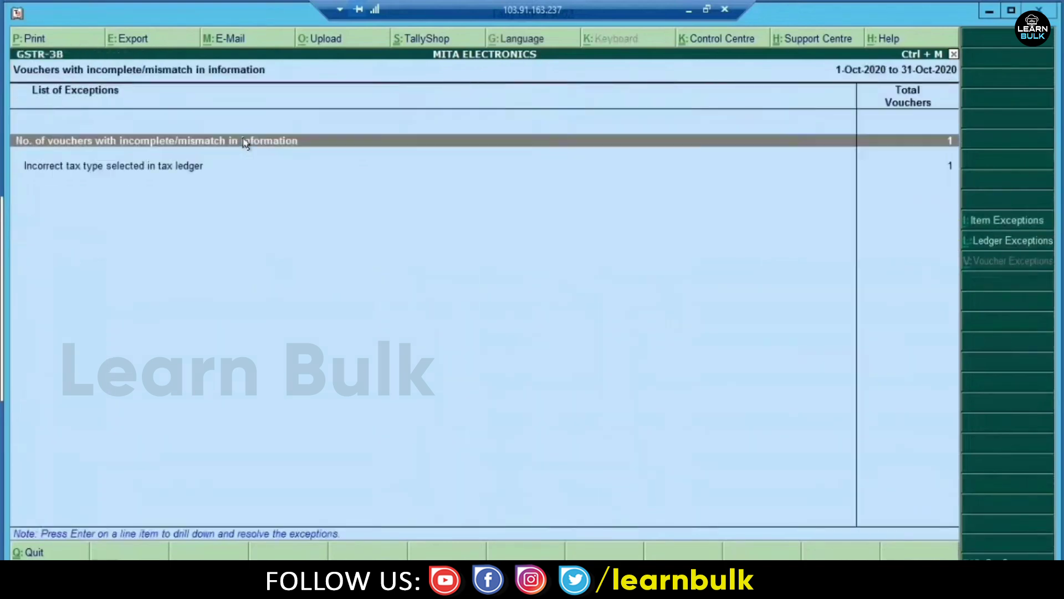
key(Escape)
key(Escape)
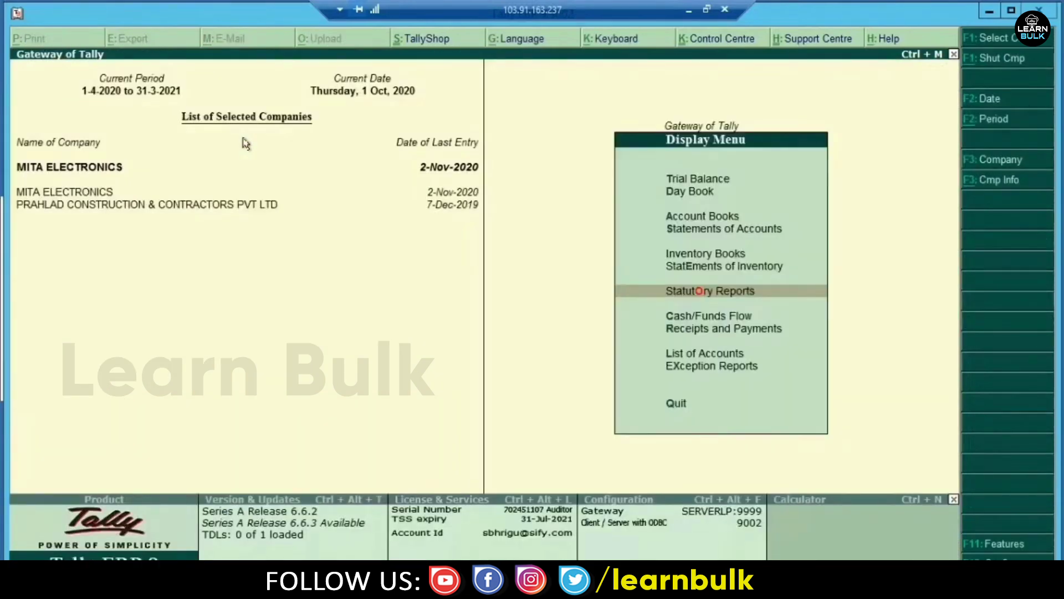
- Return to the October sales register and open UNITEC ELECTRONICS voucher 025 for alteration
key(Escape)
key(Escape)
key(n)
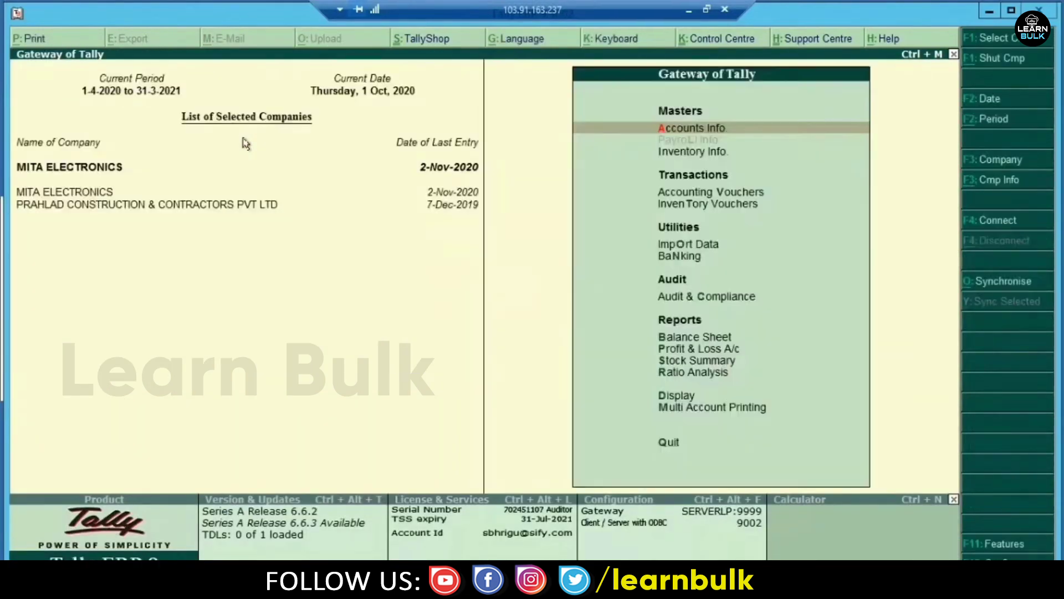
key(d)
key(a)
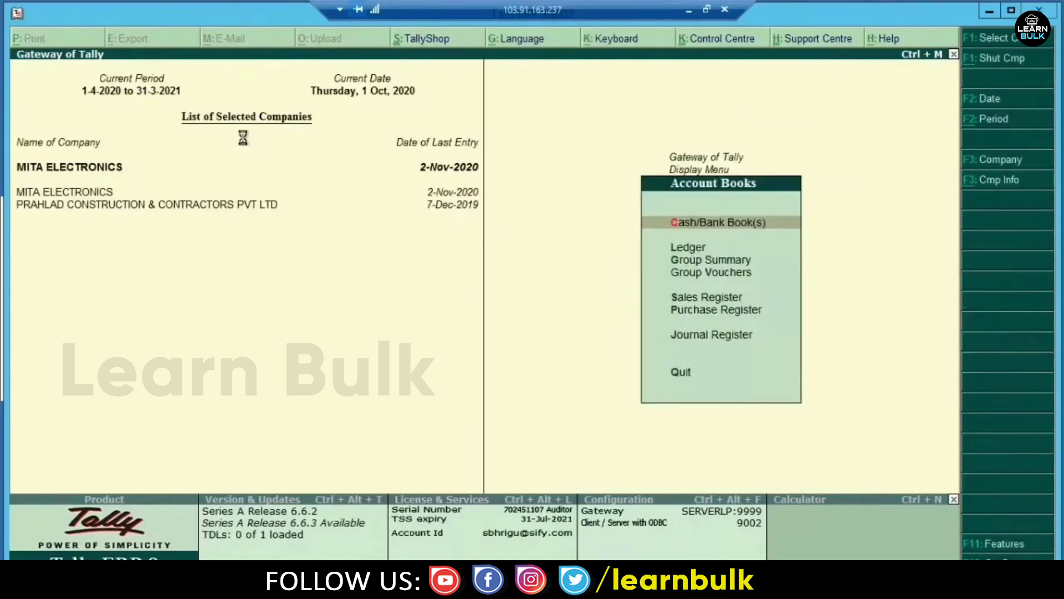
key(s)
key(Up)
key(Return)
key(Down)
key(End)
key(Up)
key(Return)
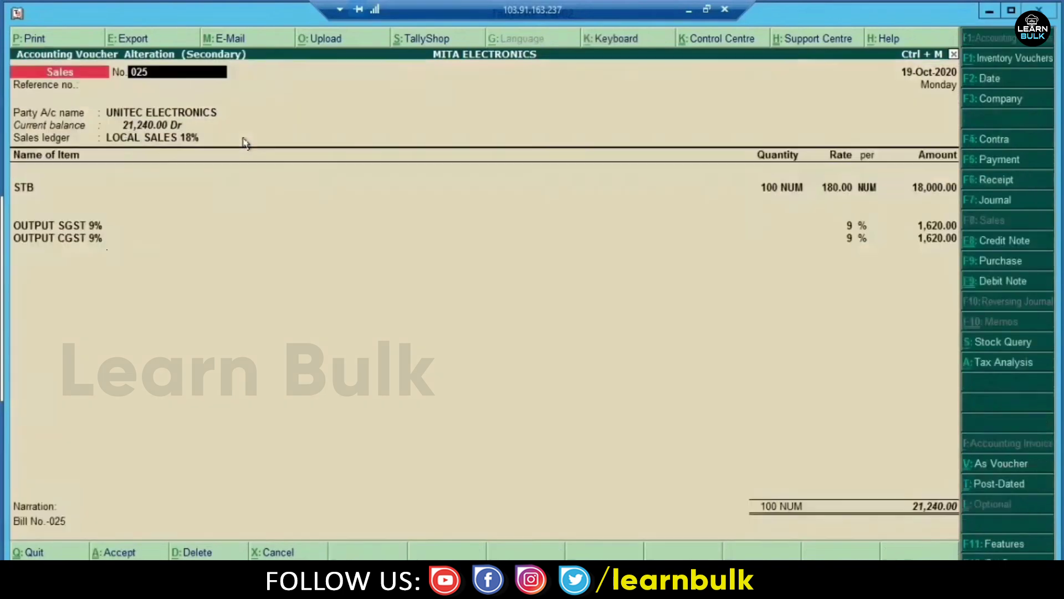
- Step through voucher 025 to open the OUTPUT CGST 9% ledger for alteration
key(Return)
key(Return)
key(Return)
key(Return)
key(Return)
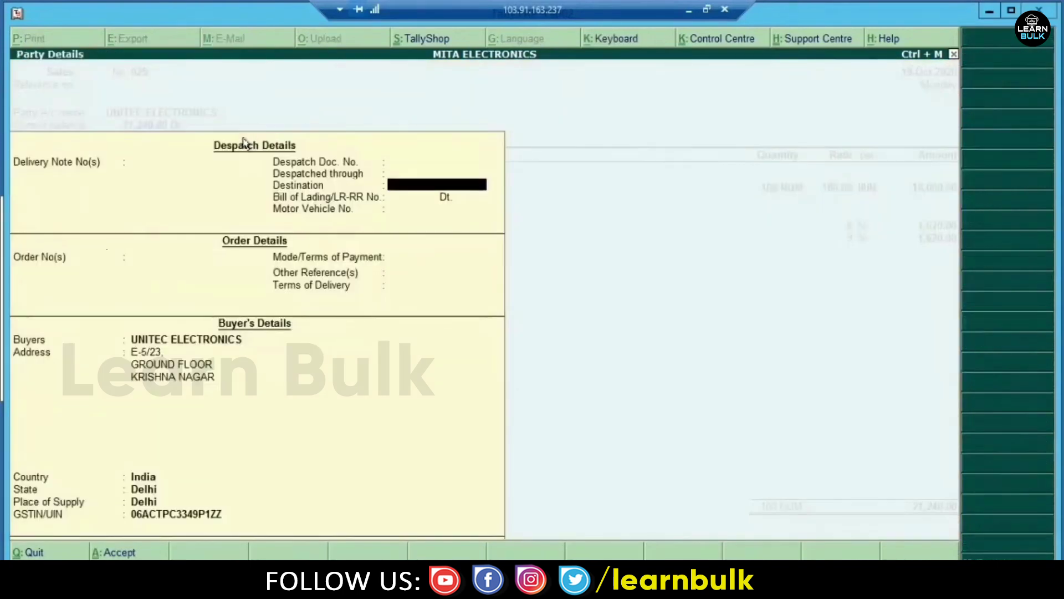
key(ctrl+a)
key(Return)
key(Return)
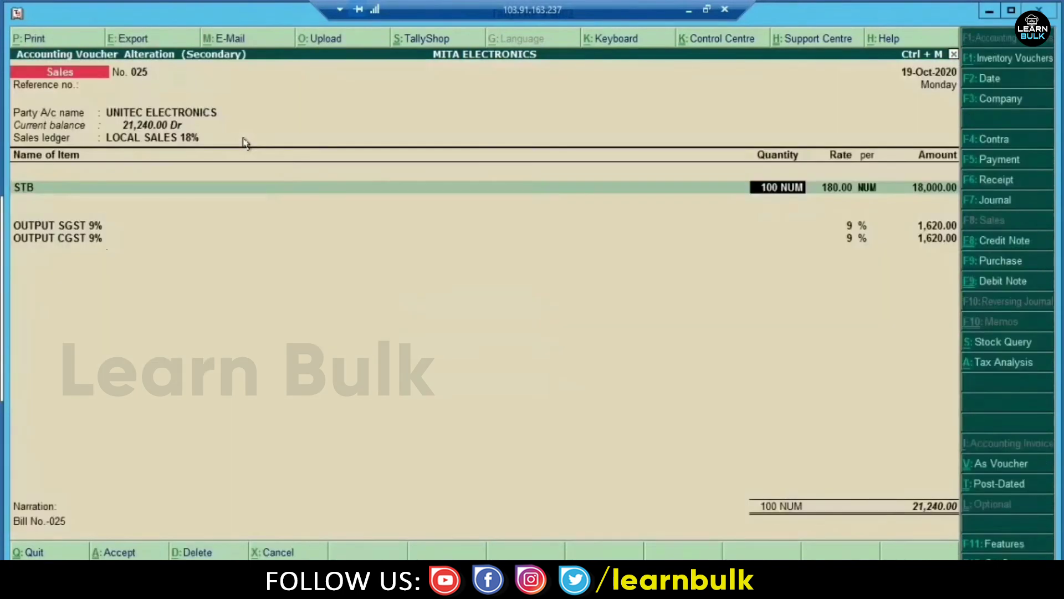
key(Return)
key(Return)
key(Return)
key(Return)
key(Return)
key(Return)
key(Return)
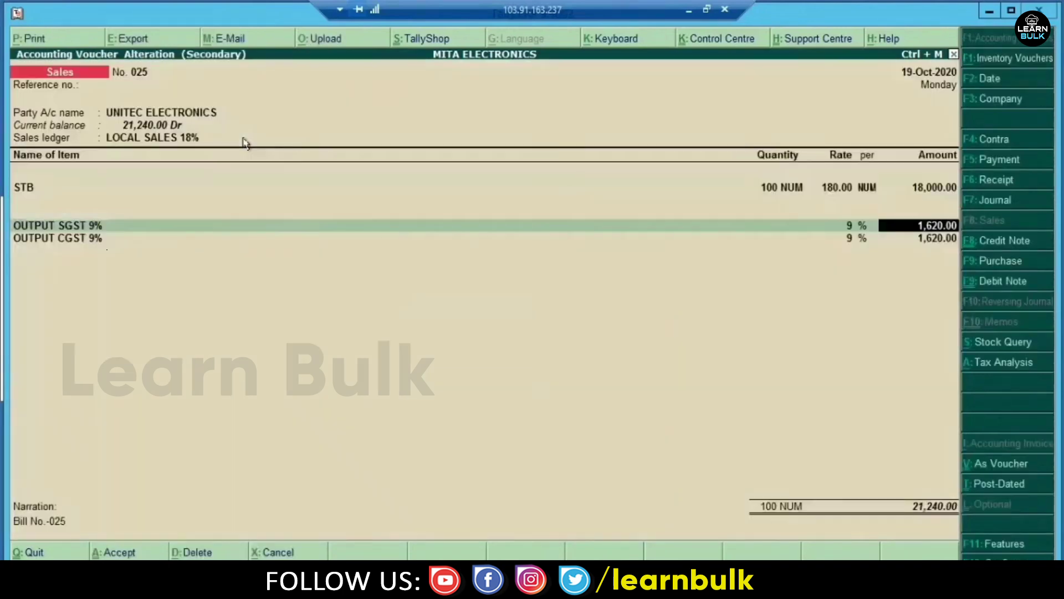
key(Return)
key(ctrl+Return)
key(Return)
key(Return)
key(Return)
key(Return)
key(Return)
key(Return)
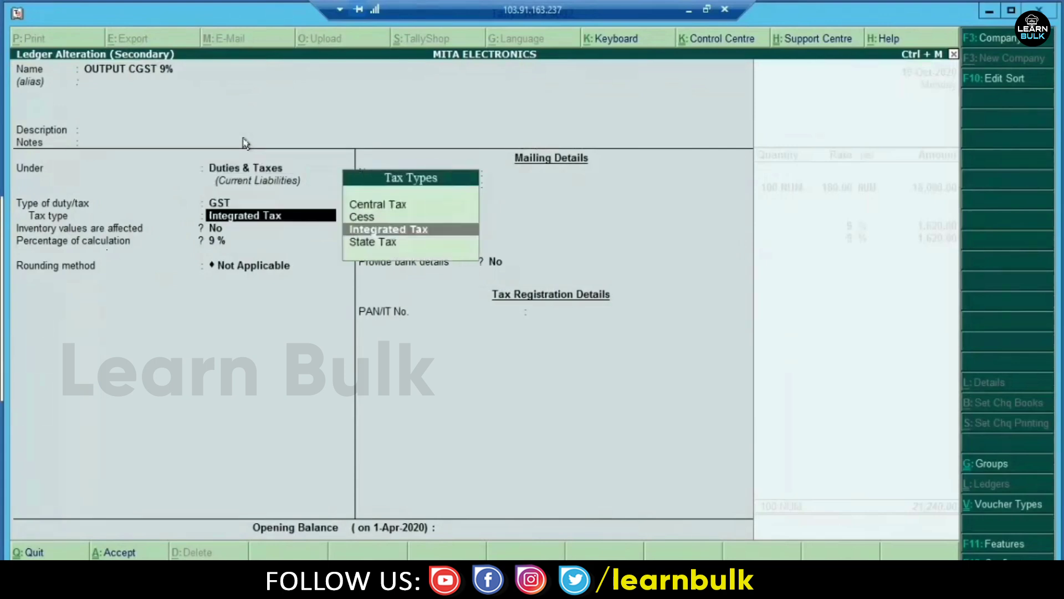
- Set the OUTPUT CGST 9% ledger's tax type back to Central Tax and accept
key(Up)
key(Up)
key(Down)
key(Down)
key(Down)
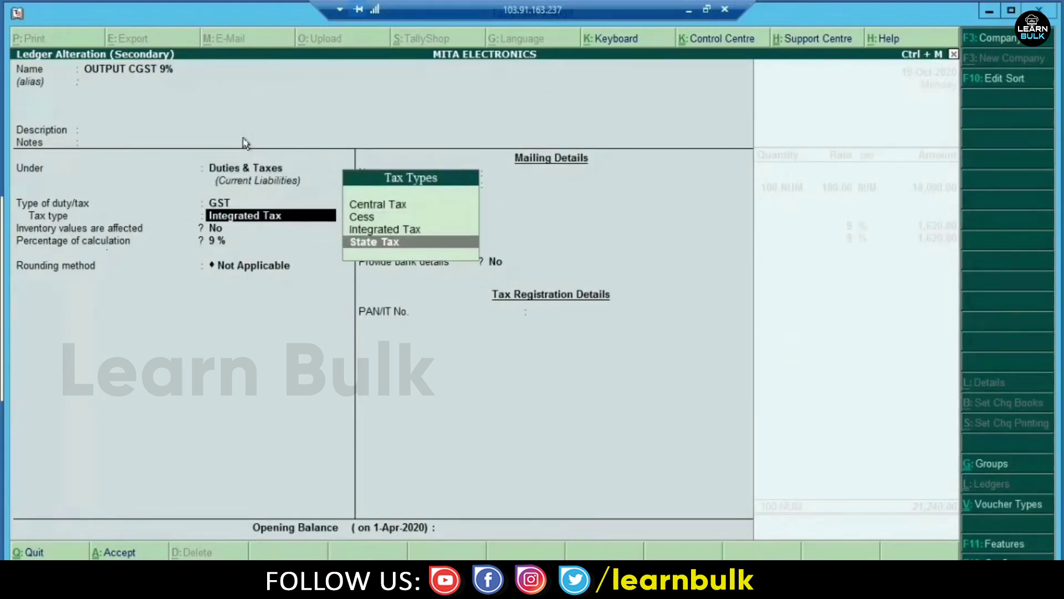
key(Up)
key(Up)
key(Up)
key(Return)
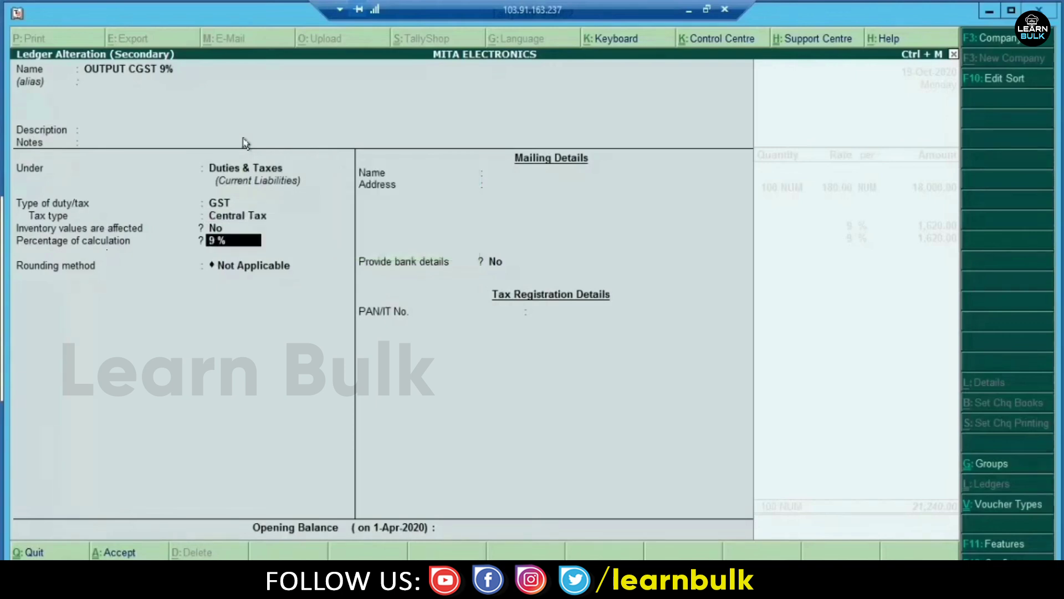
key(ctrl+a)
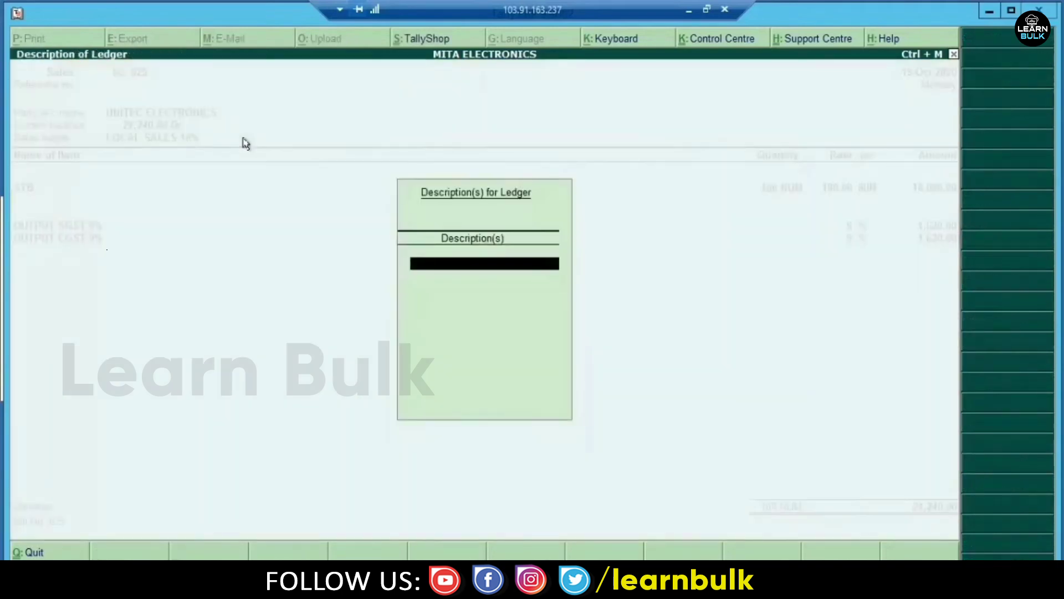
key(Return)
- Save the corrected voucher 025 and return to the Gateway of Tally
key(ctrl+a)
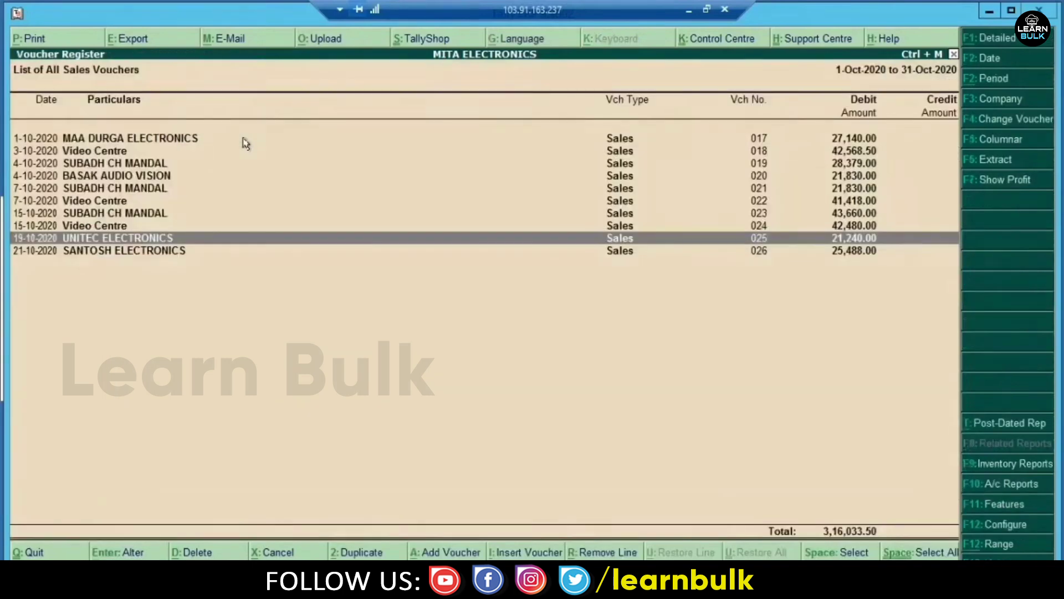
key(Escape)
key(Escape)
key(Escape)
key(n)
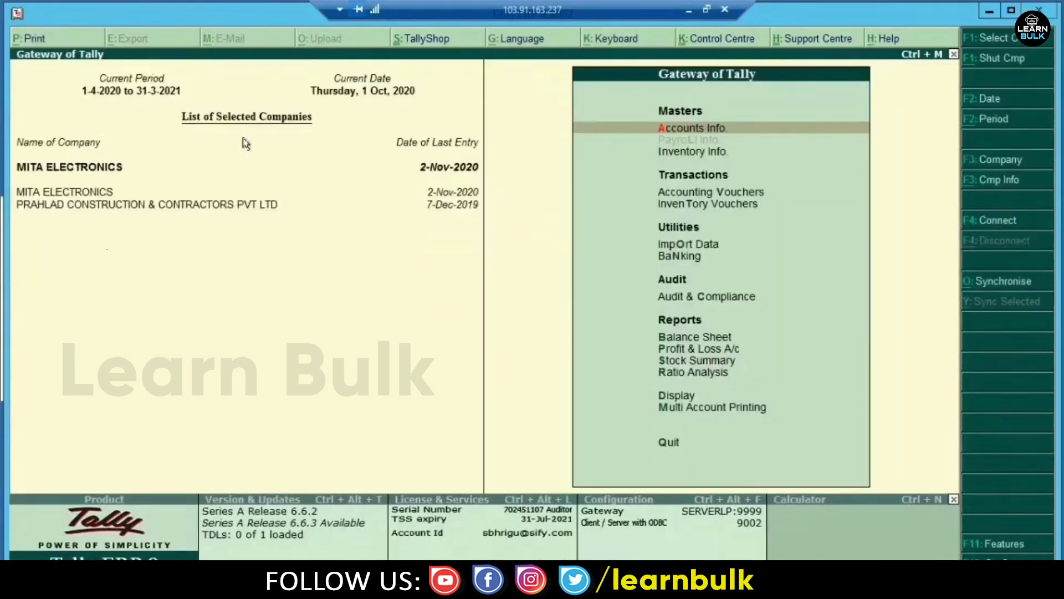
- Open October's GSTR-3B and confirm 0 incomplete/mismatch vouchers remain
key(d)
key(u)
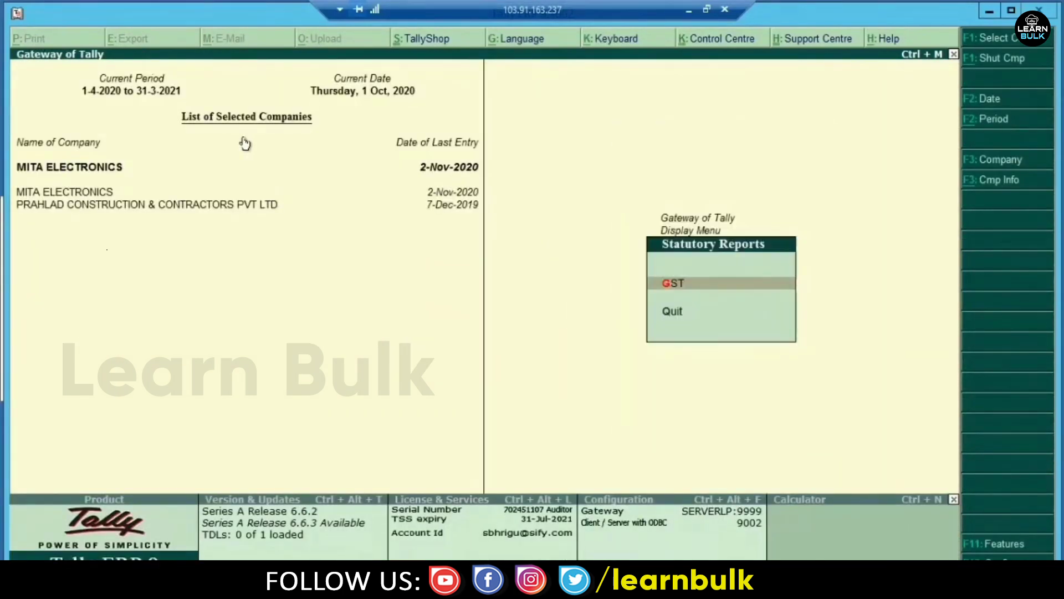
key(g)
key(Down)
key(Up)
key(Down)
key(Down)
key(Return)
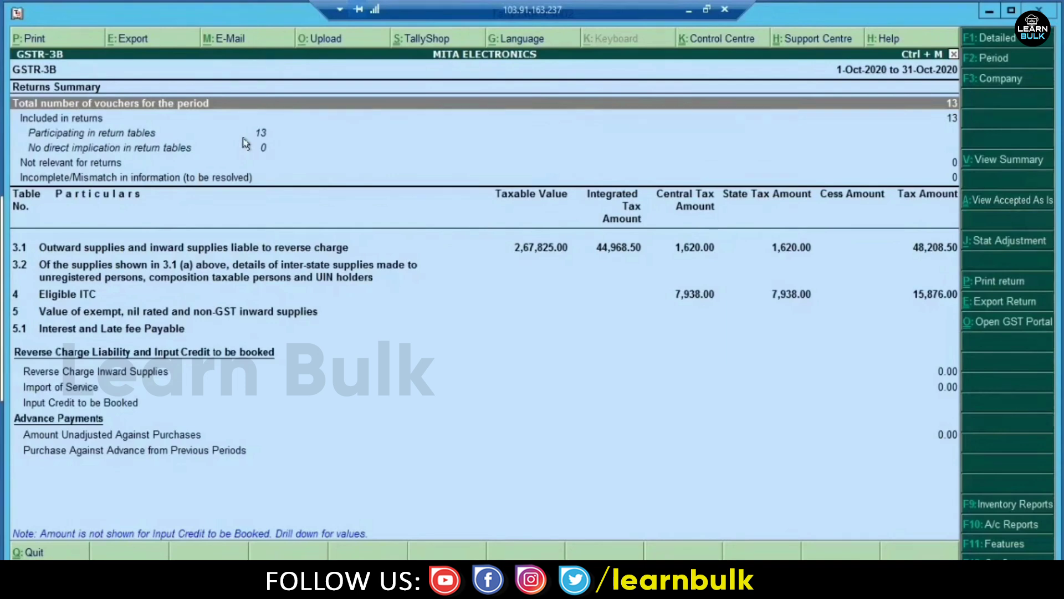
key(Down)
key(Down)
key(Down)
key(Down)
key(Down)
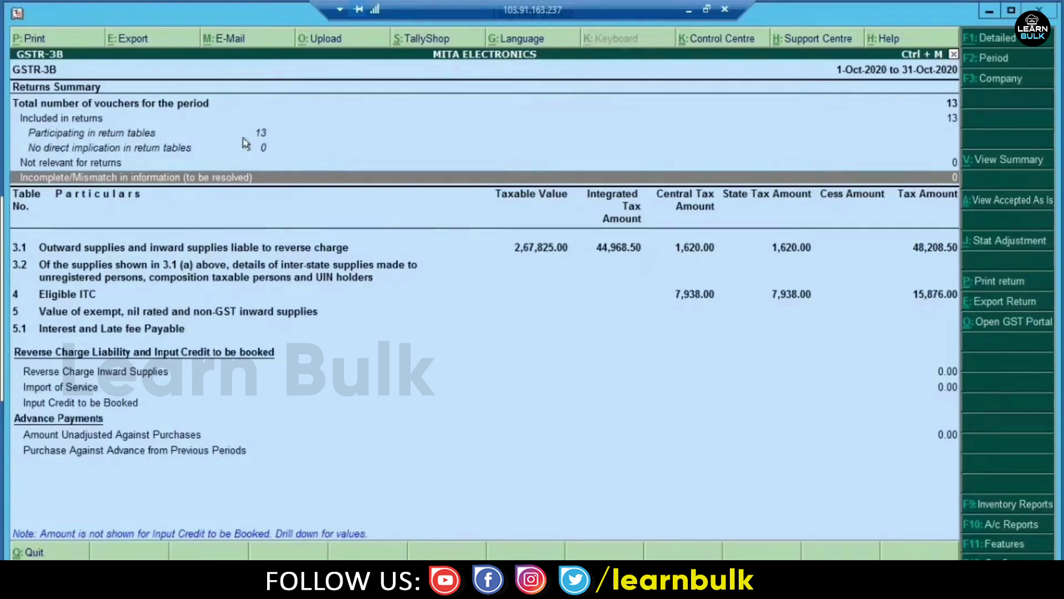
click(685, 10)
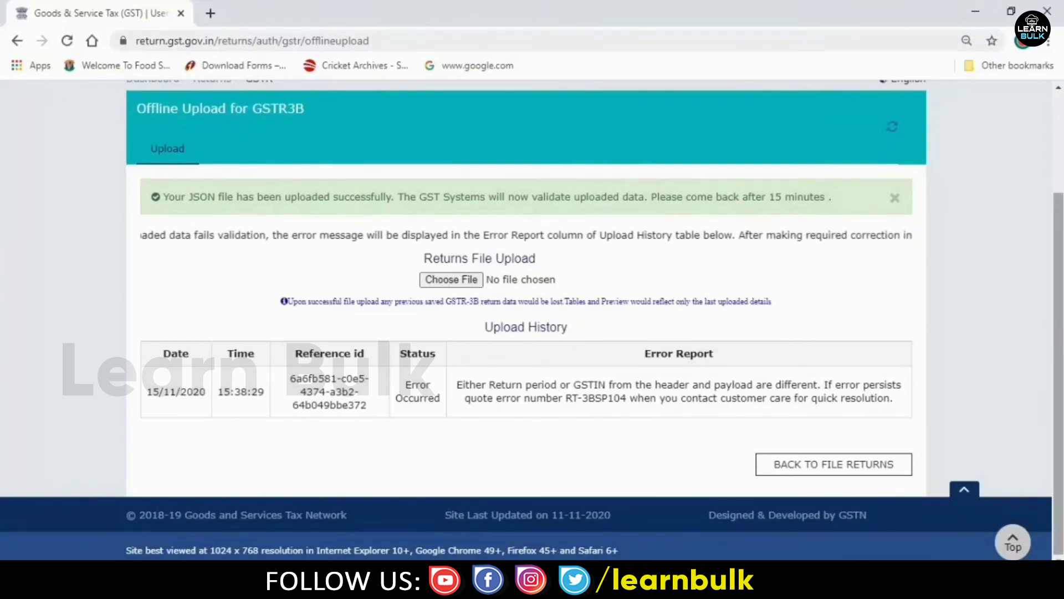
drag(1059, 333, 1061, 233)
scroll(1061, 232, down, 1)
scroll(1062, 235, up, 1)
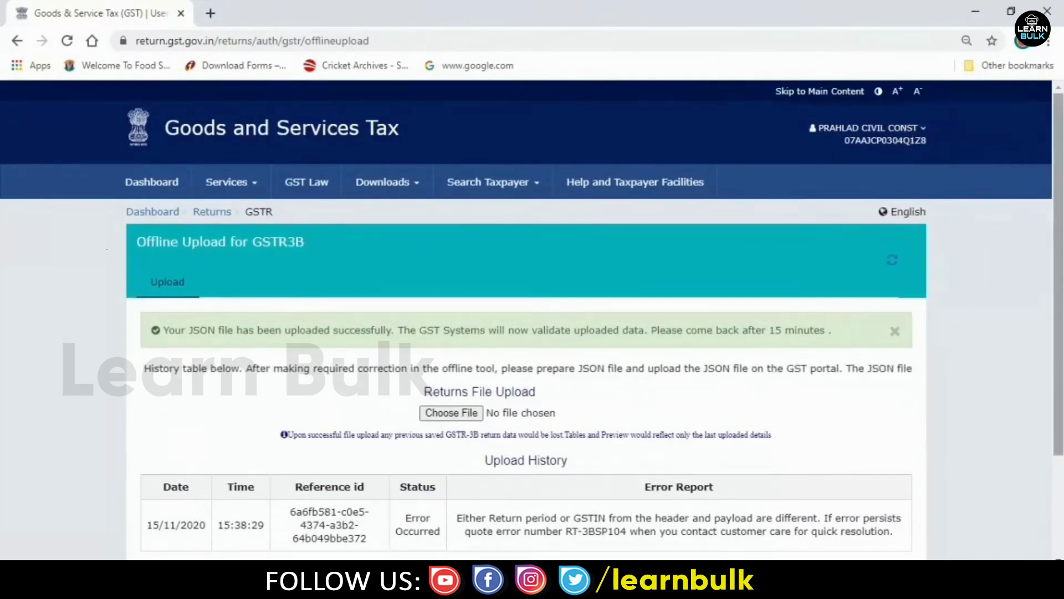
scroll(907, 136, down, 3)
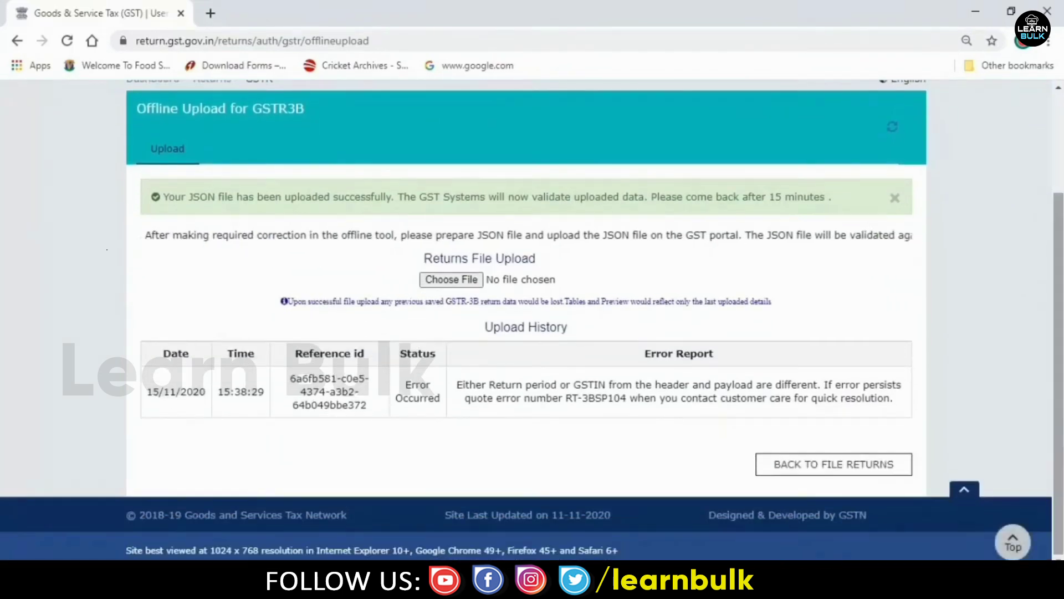
click(515, 587)
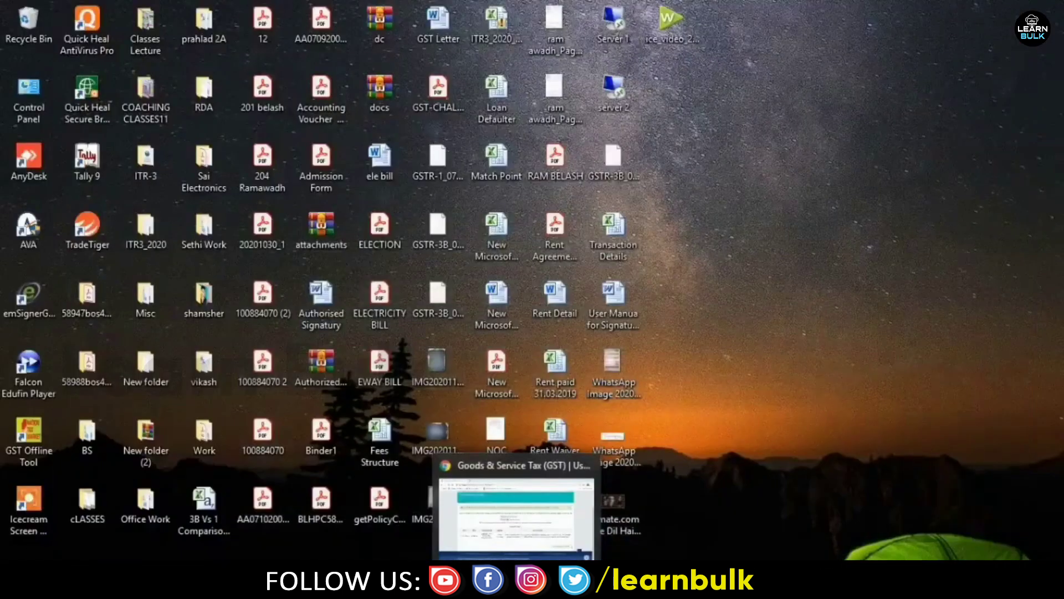
click(554, 587)
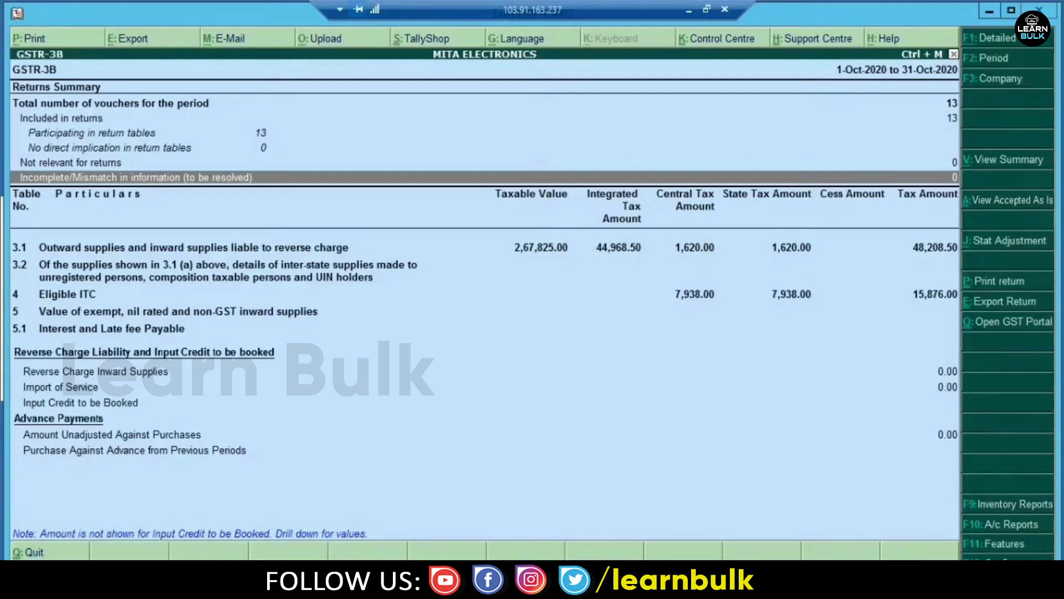
- Close GSTR-3B to the Gateway, then open and close the Stock Summary
key(Escape)
key(Escape)
key(Escape)
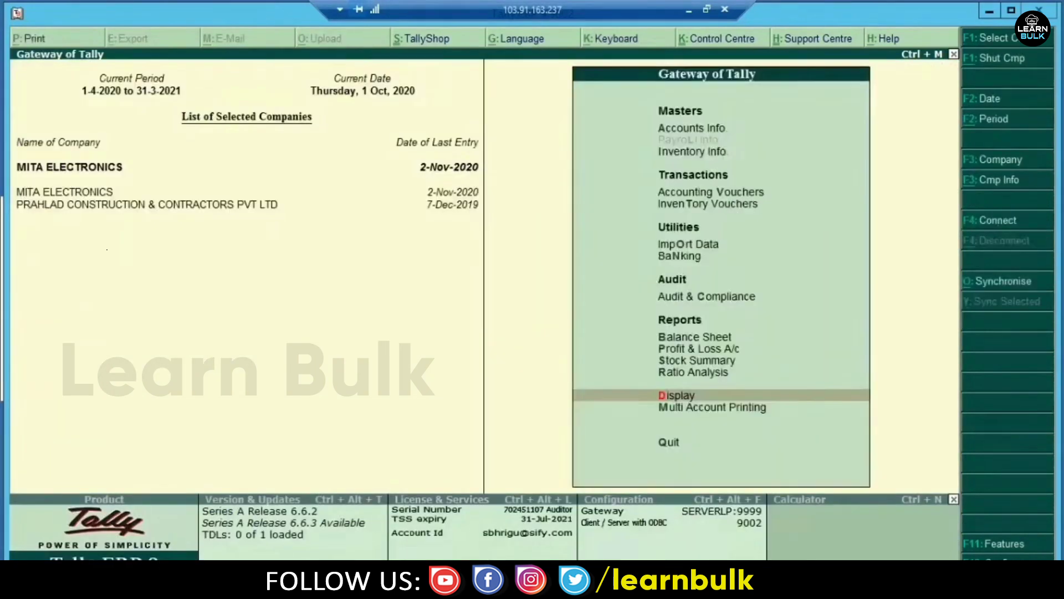
key(Escape)
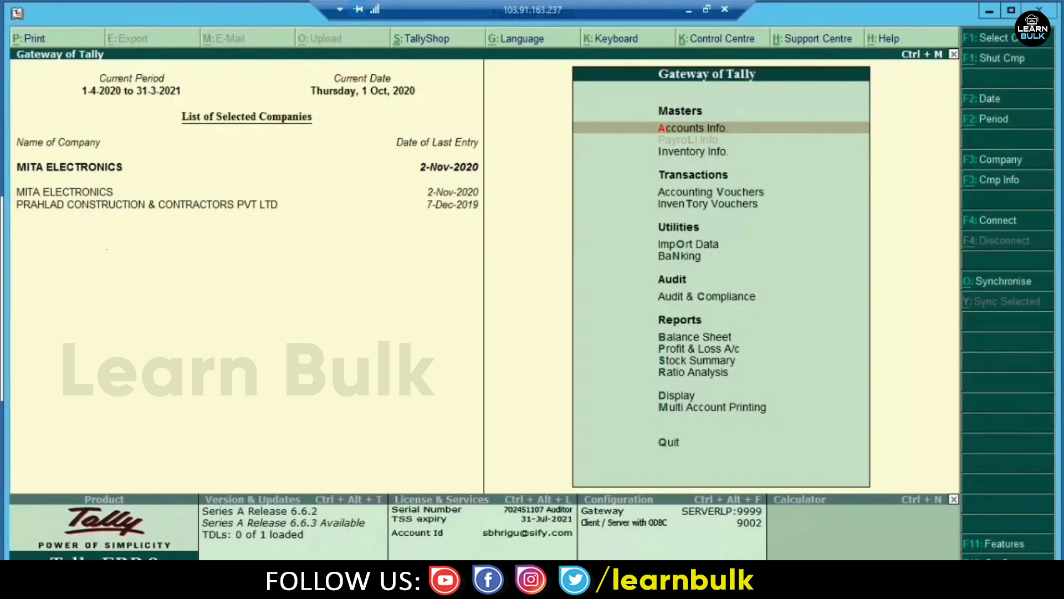
key(s)
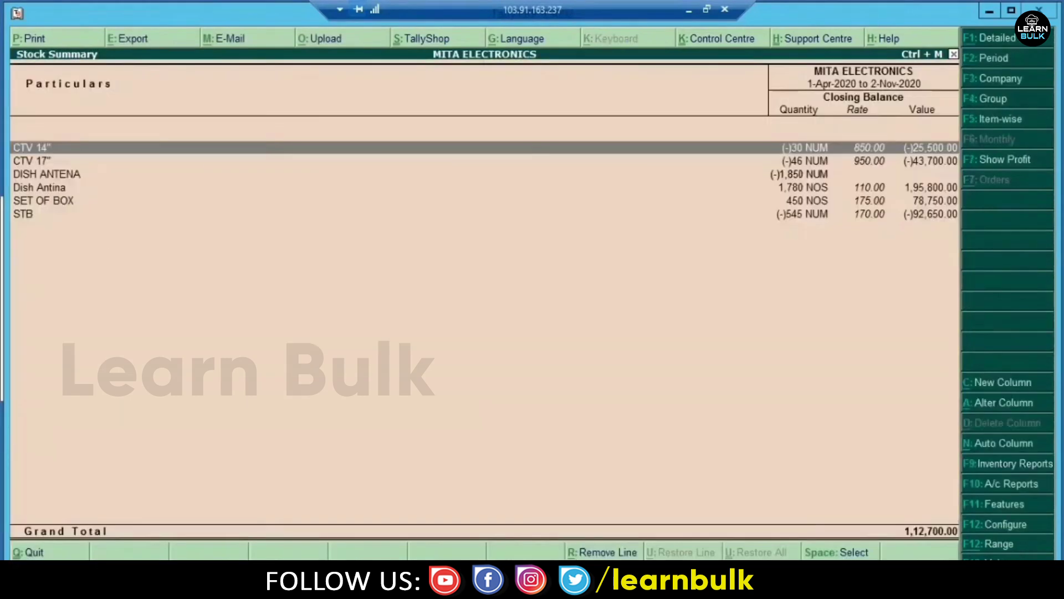
key(Escape)
key(Escape)
key(Escape)
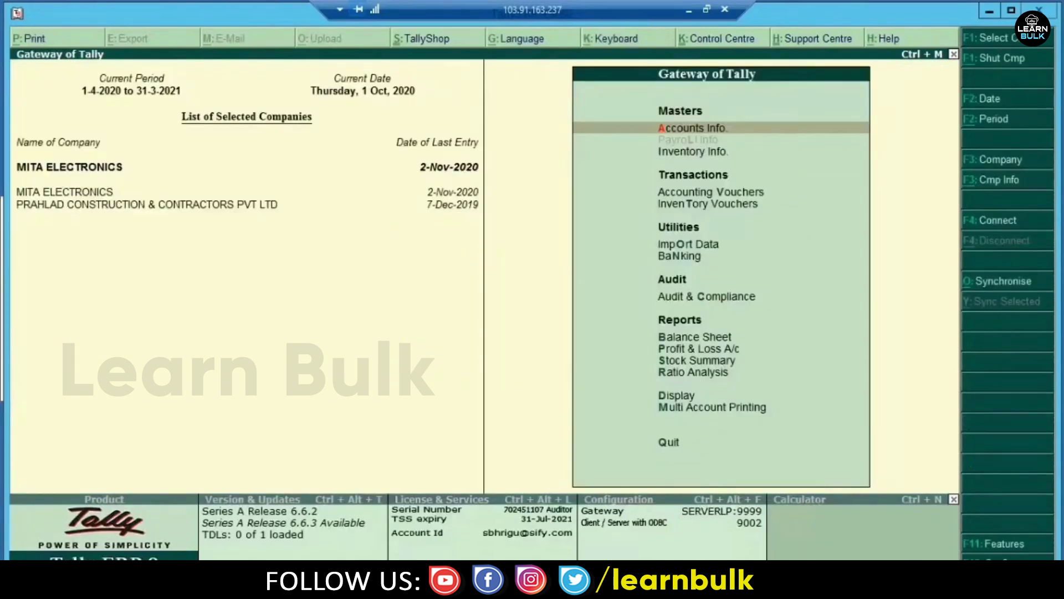
- List October's ten sales vouchers (017-026) from the sales register and open voucher 017
key(d)
key(a)
key(s)
key(Up)
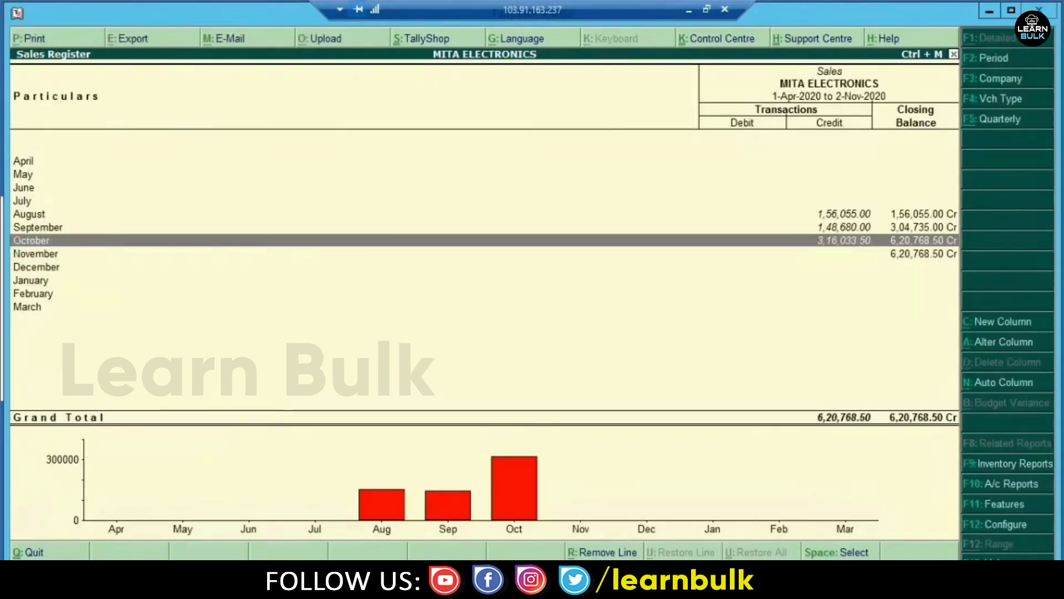
key(Return)
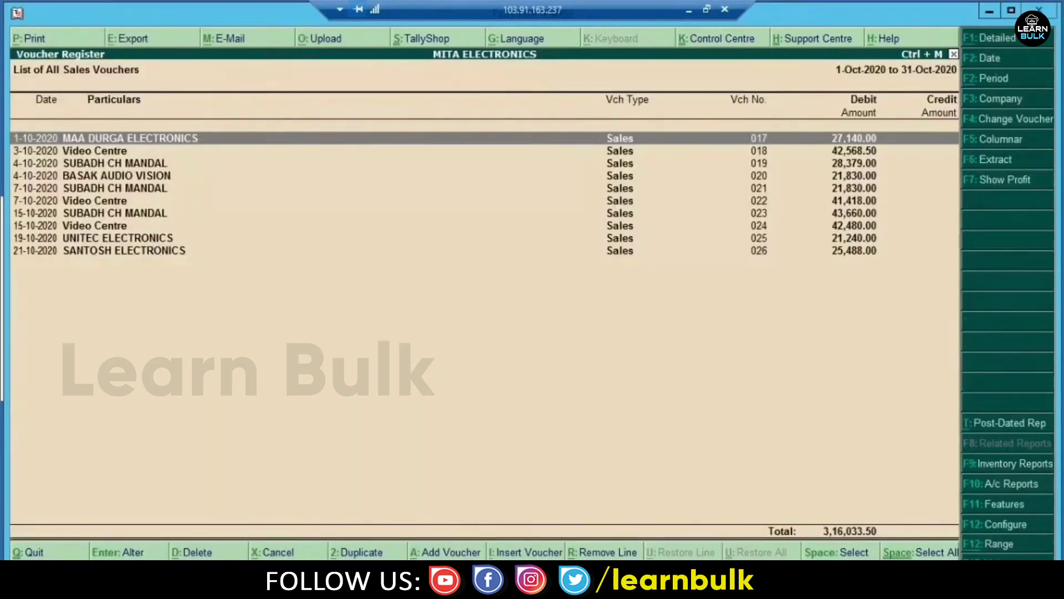
key(Return)
key(Return)
key(Return)
key(Return)
key(Return)
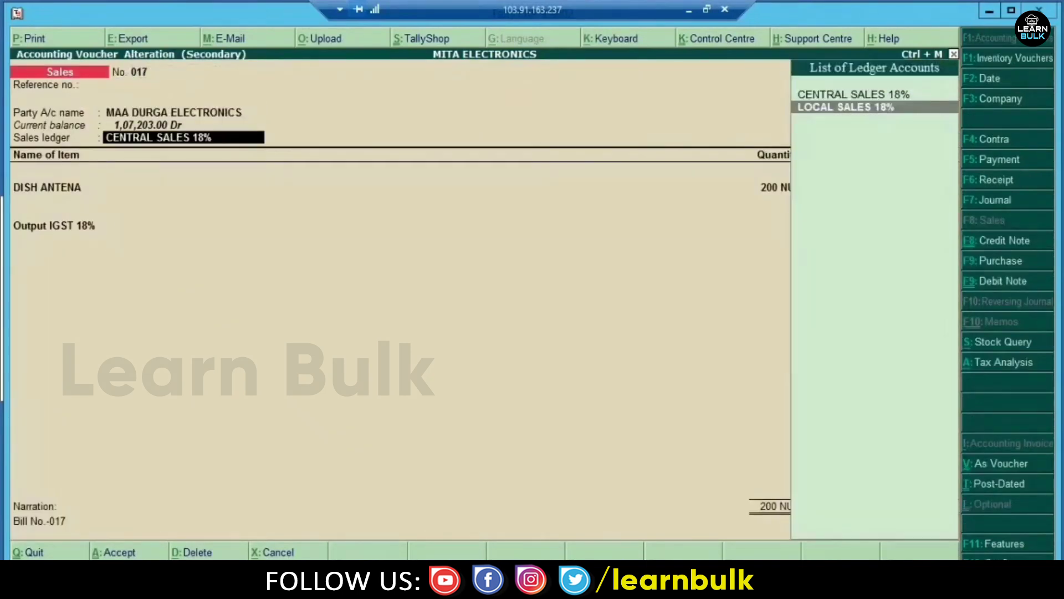
- Inspect voucher 017's CENTRAL SALES 18% ledger settings without changing them
key(Up)
key(Return)
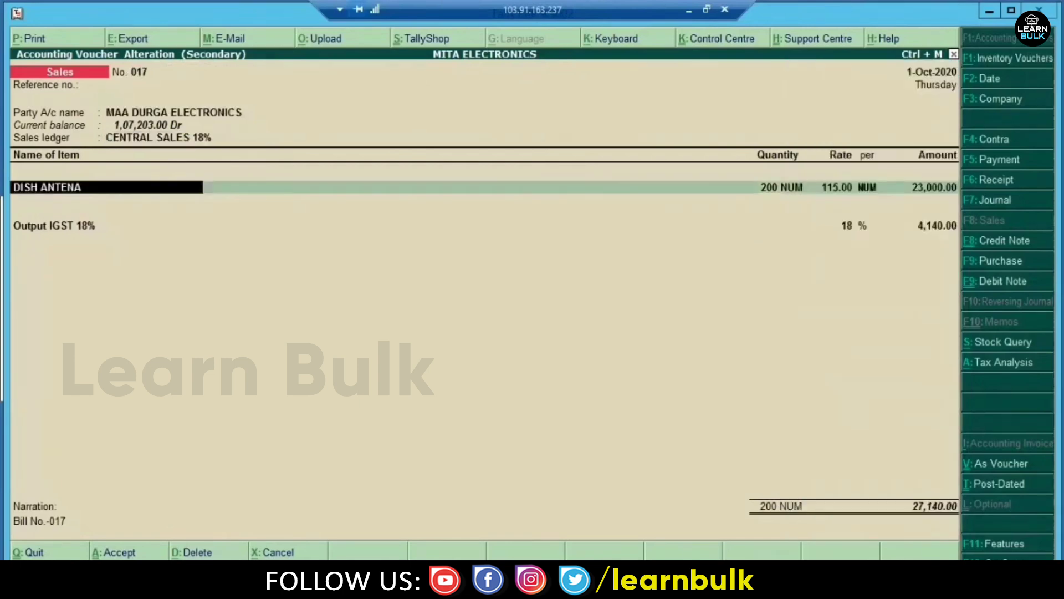
key(Return)
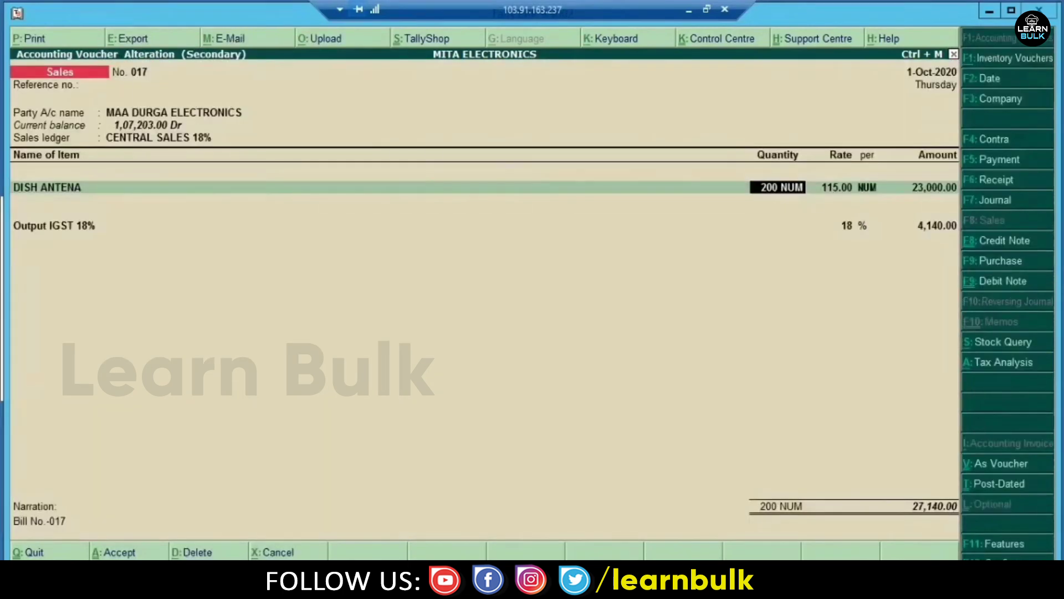
key(Return)
key(Return)
key(Return)
key(Return)
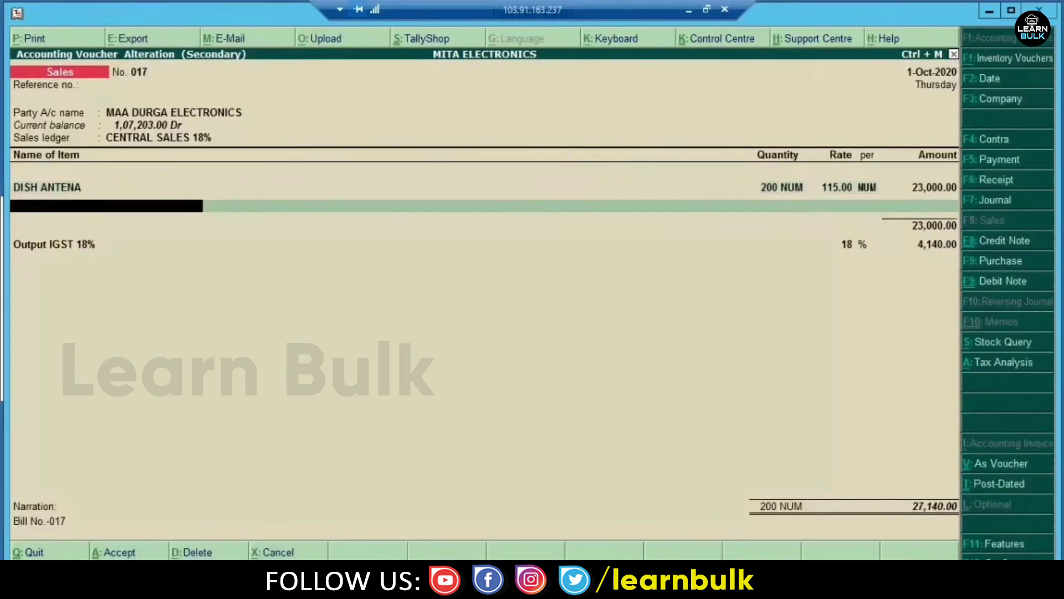
key(Return)
key(BackSpace)
key(BackSpace)
key(BackSpace)
key(BackSpace)
key(BackSpace)
key(BackSpace)
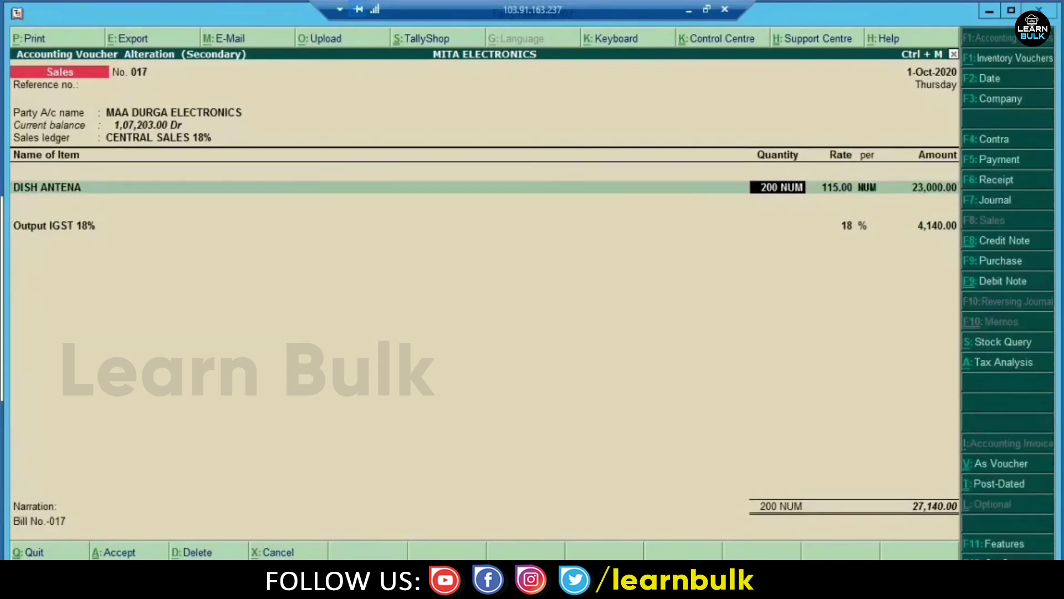
key(ctrl+Return)
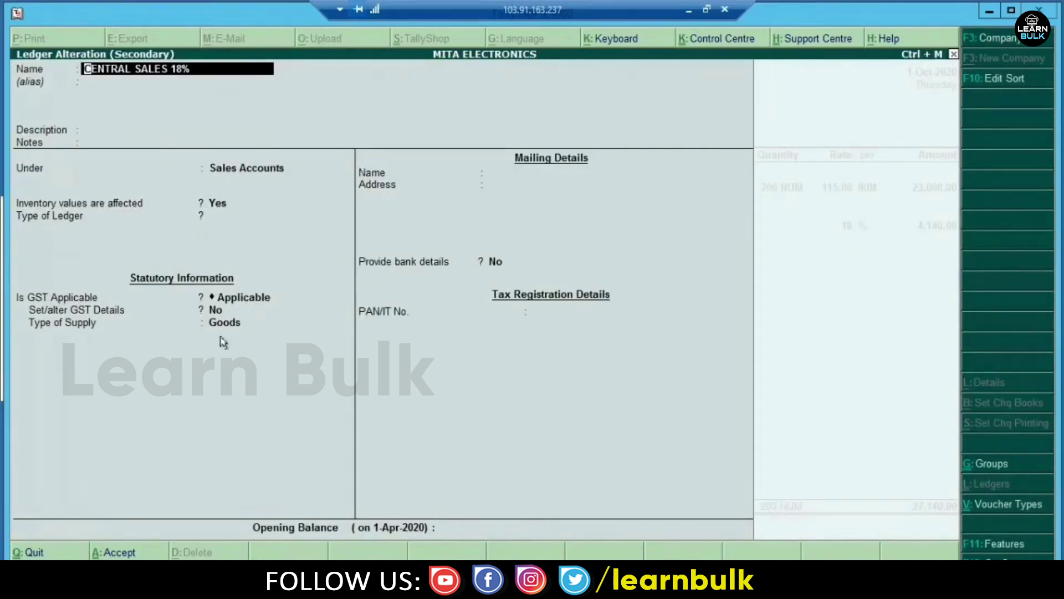
key(Escape)
key(y)
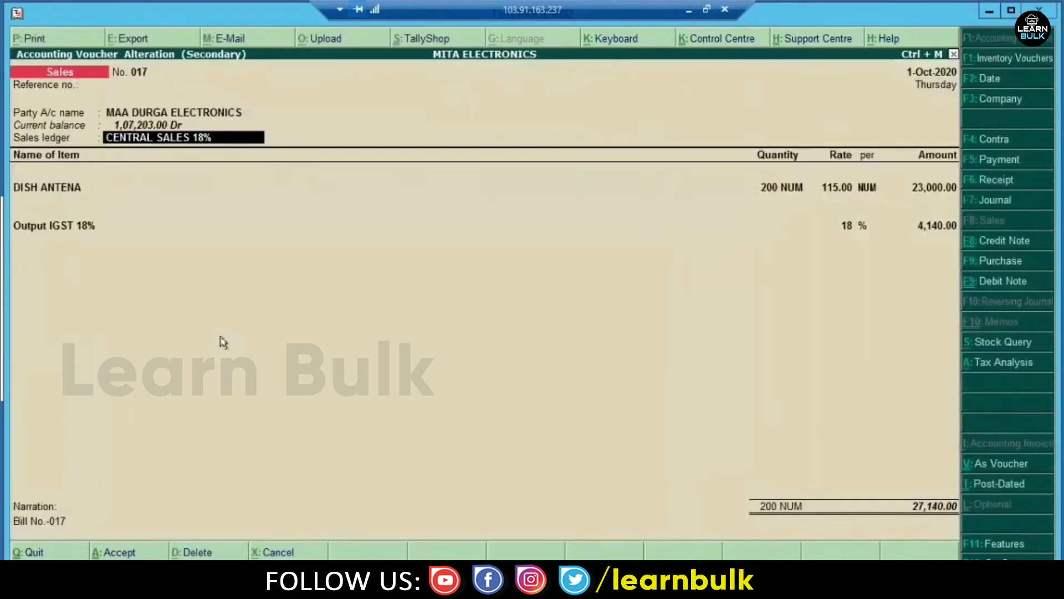
- Inspect the Output IGST 18% ledger and confirm it is Integrated Tax
key(Return)
key(Return)
key(Return)
key(Return)
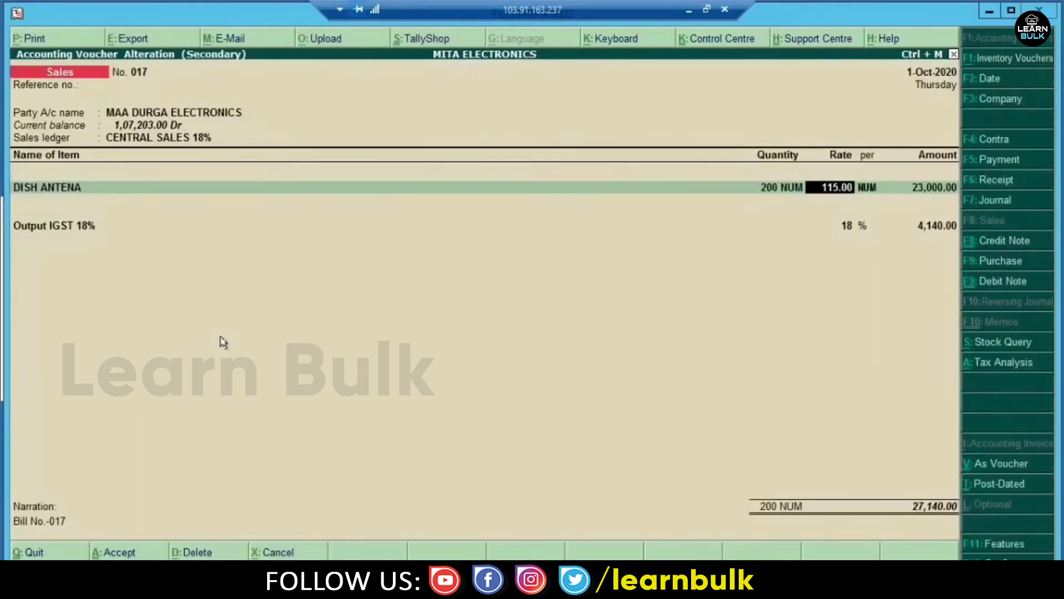
key(Return)
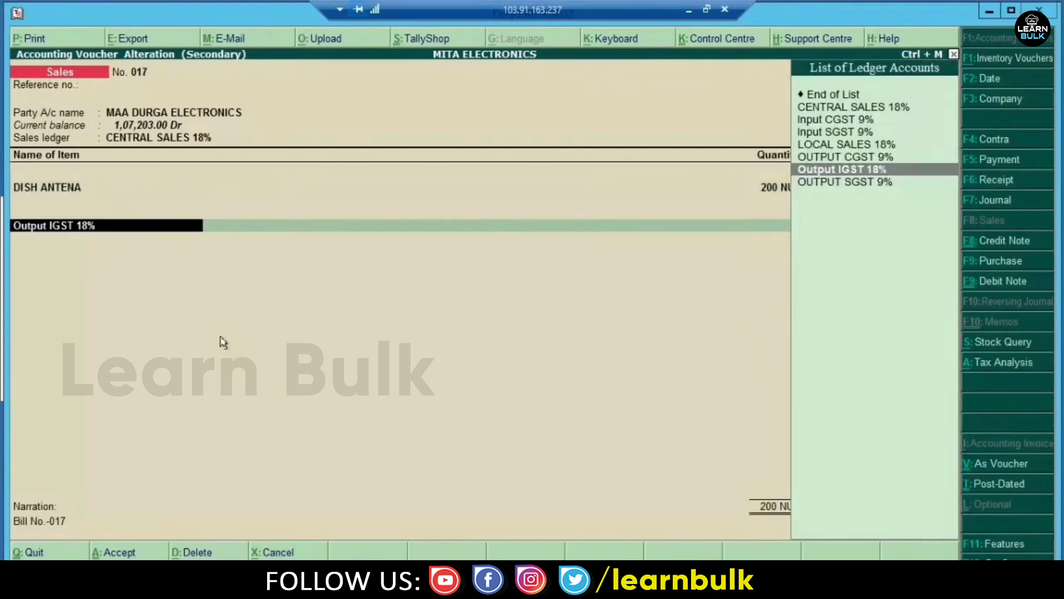
key(ctrl+Return)
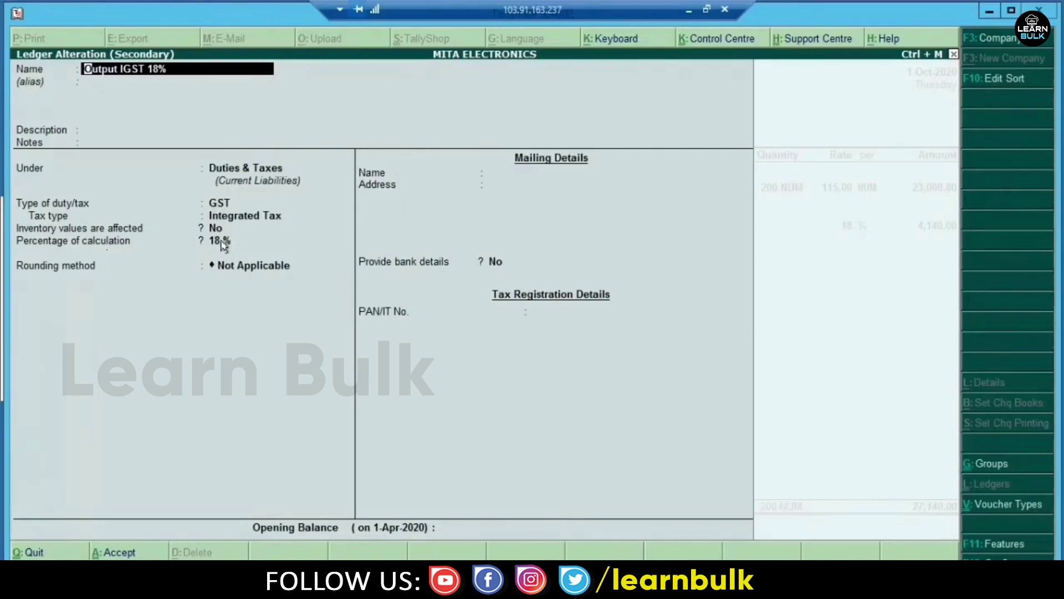
key(ctrl+a)
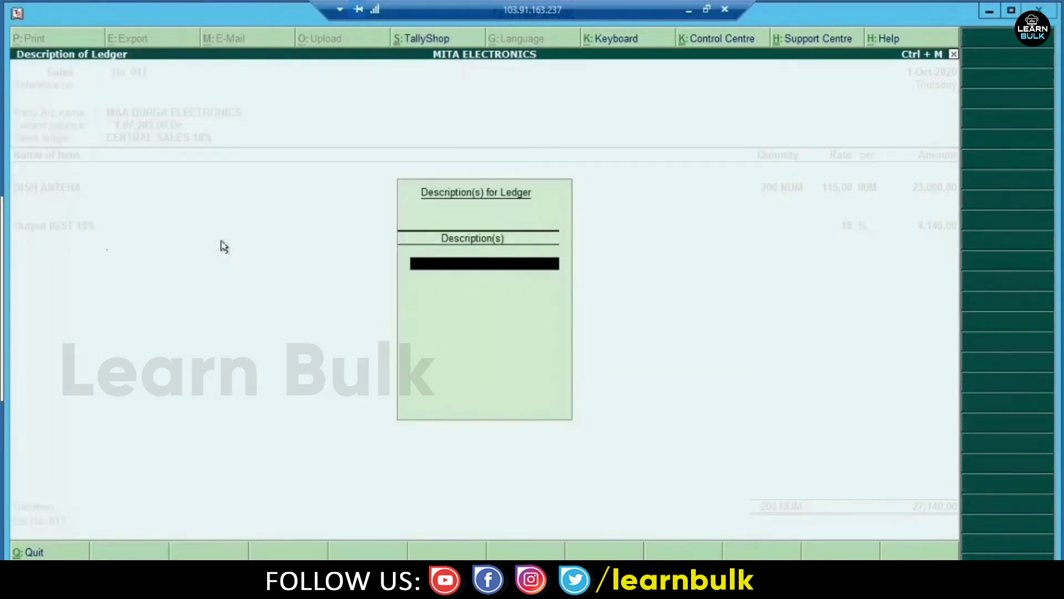
key(Return)
key(Return)
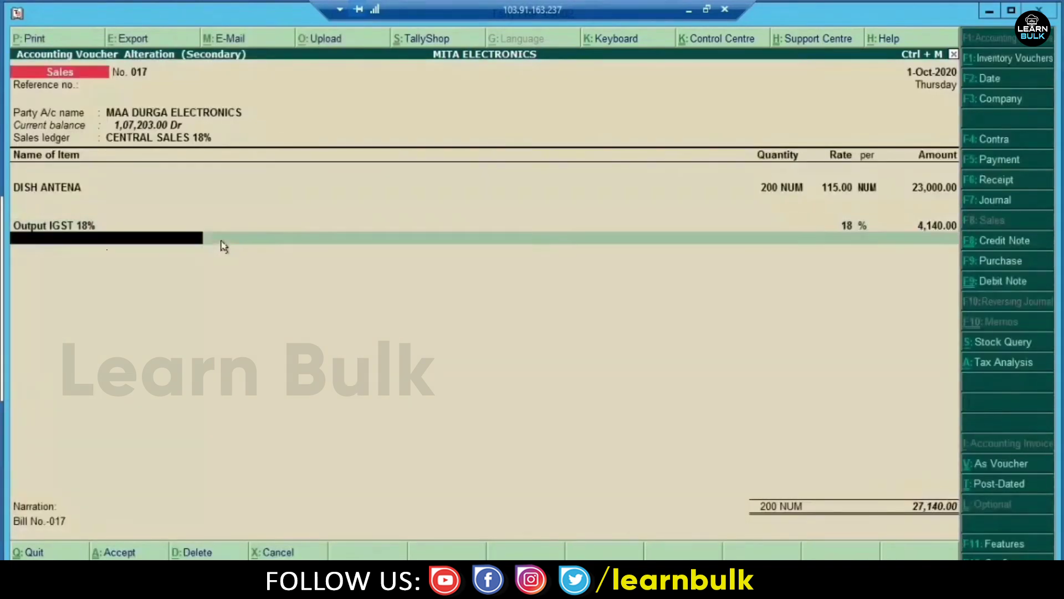
key(ctrl+a)
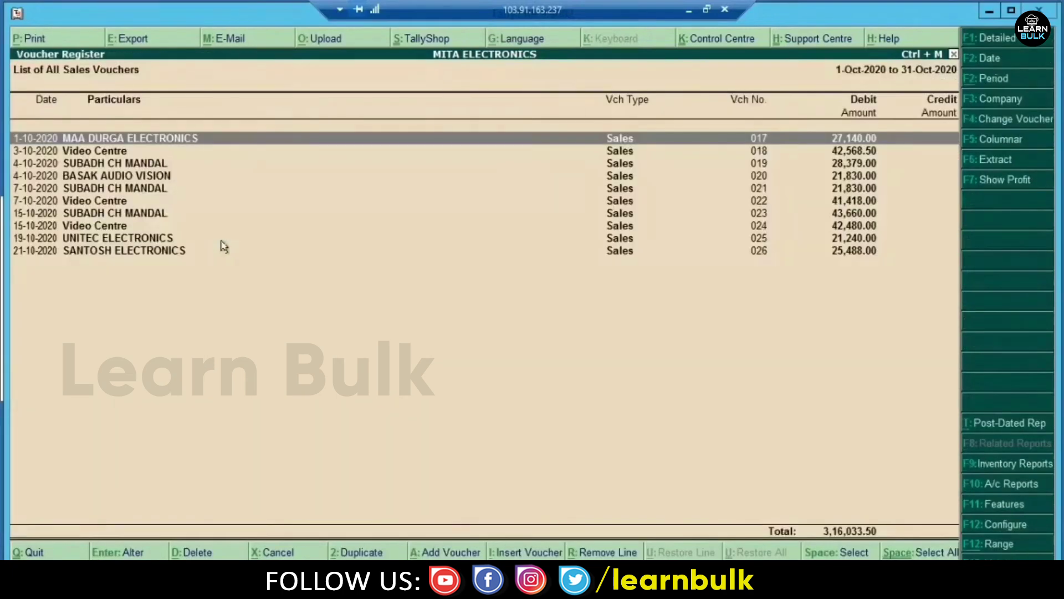
key(Down)
key(End)
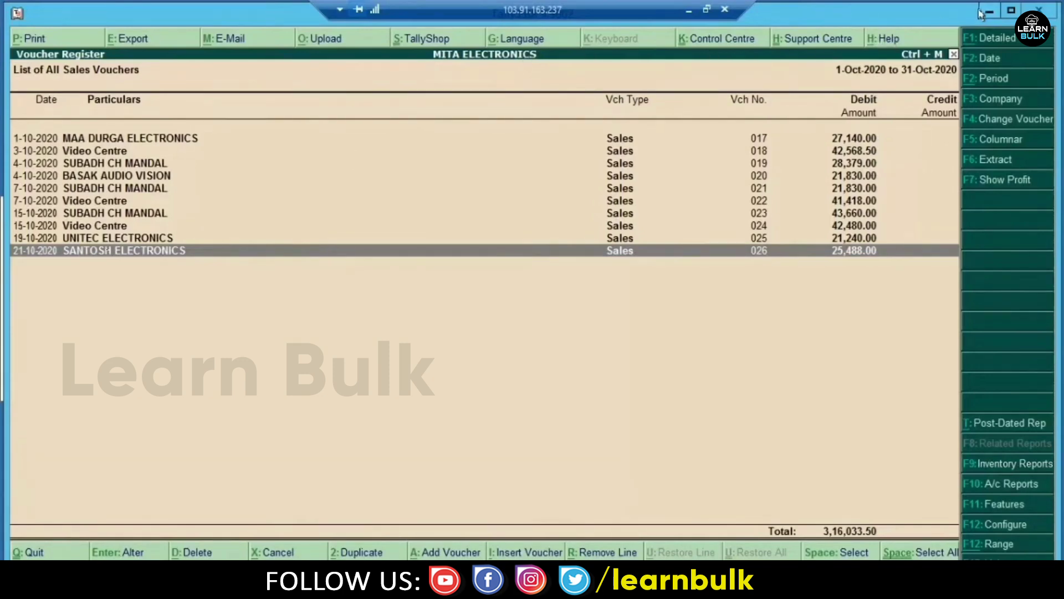
key(Escape)
key(Escape)
key(Escape)
key(Escape)
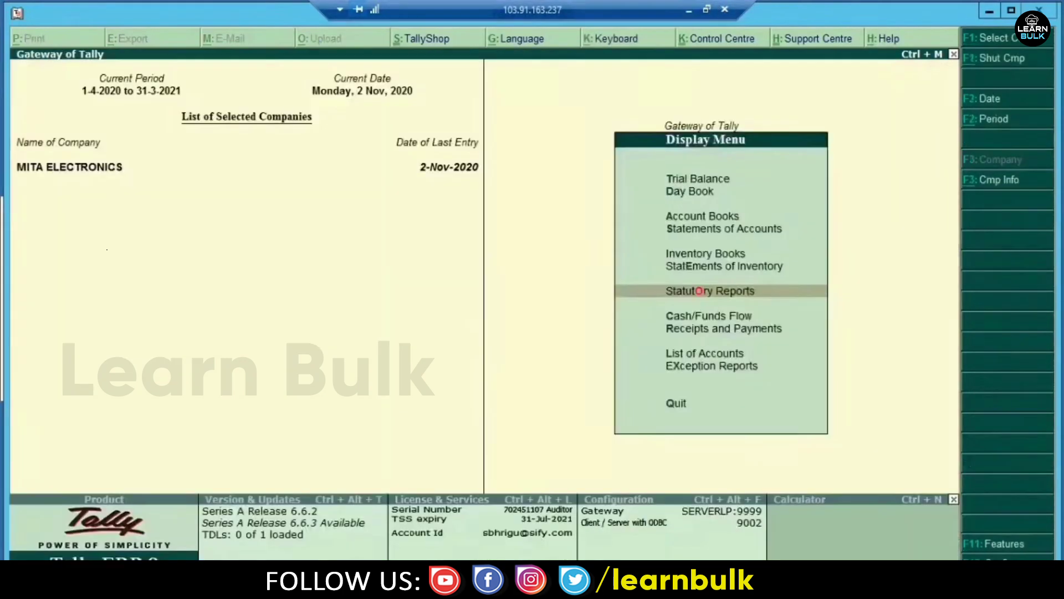
key(Escape)
key(Escape)
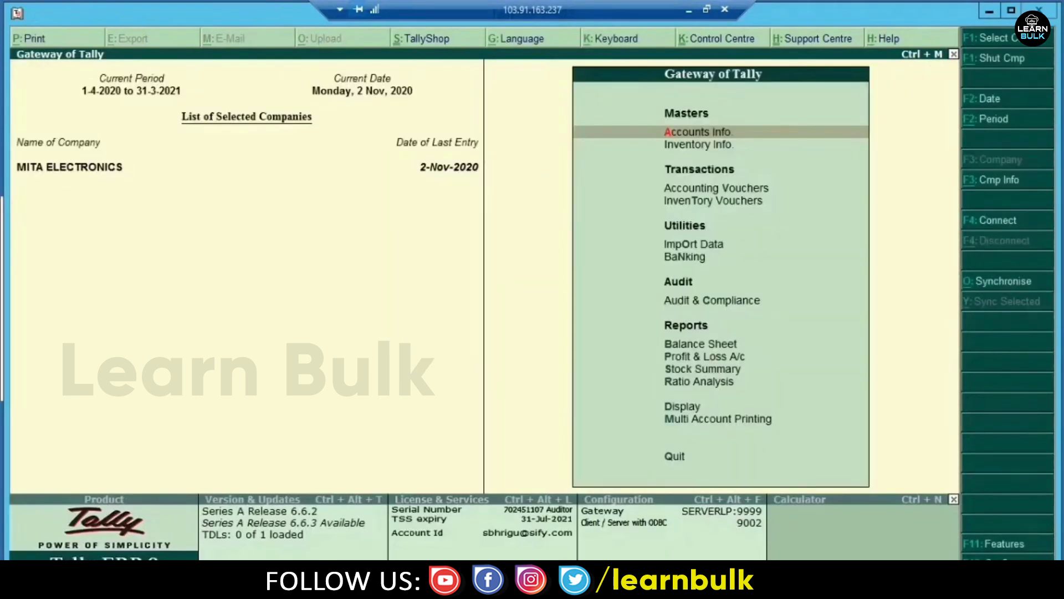
key(d)
key(a)
key(s)
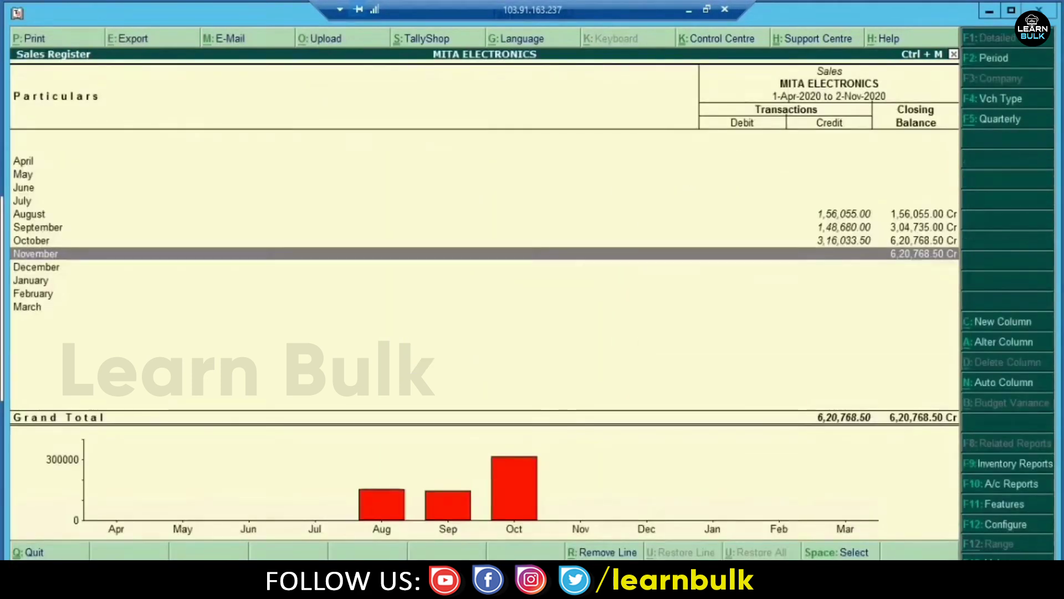
key(Up)
key(Return)
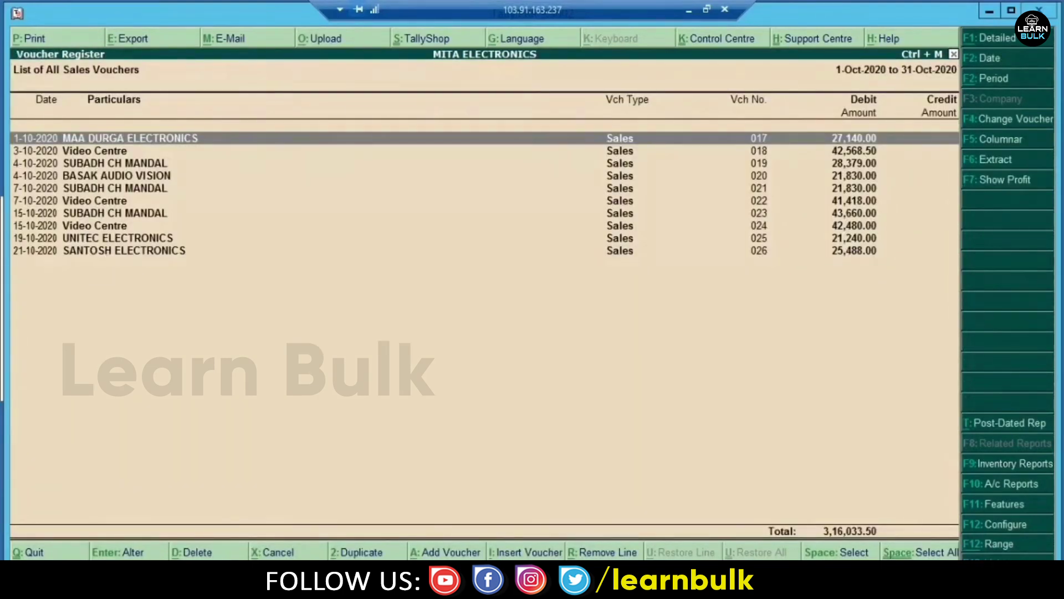
key(Escape)
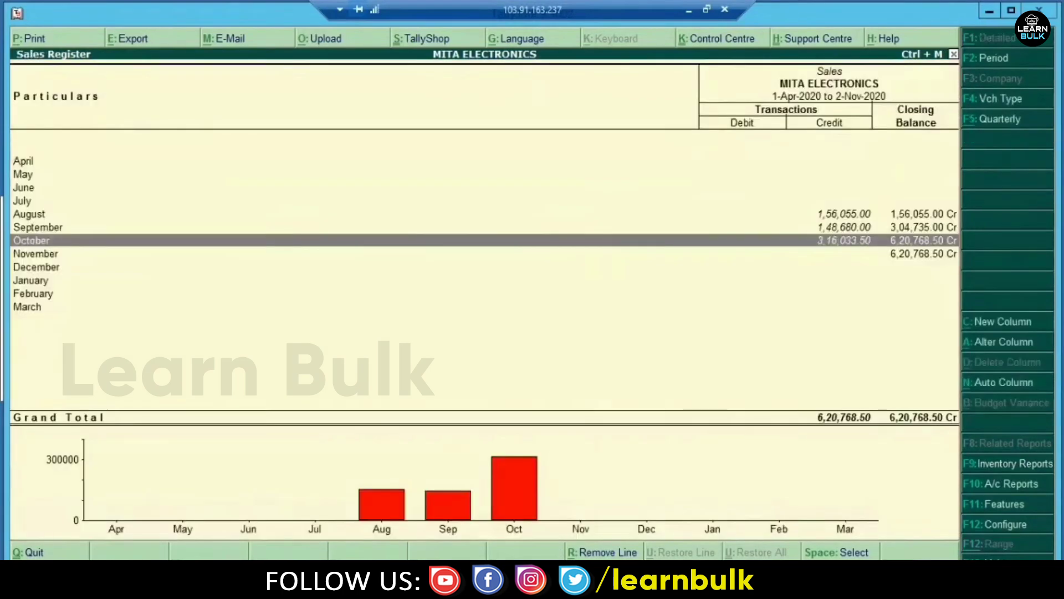
key(Escape)
key(Escape)
key(Escape)
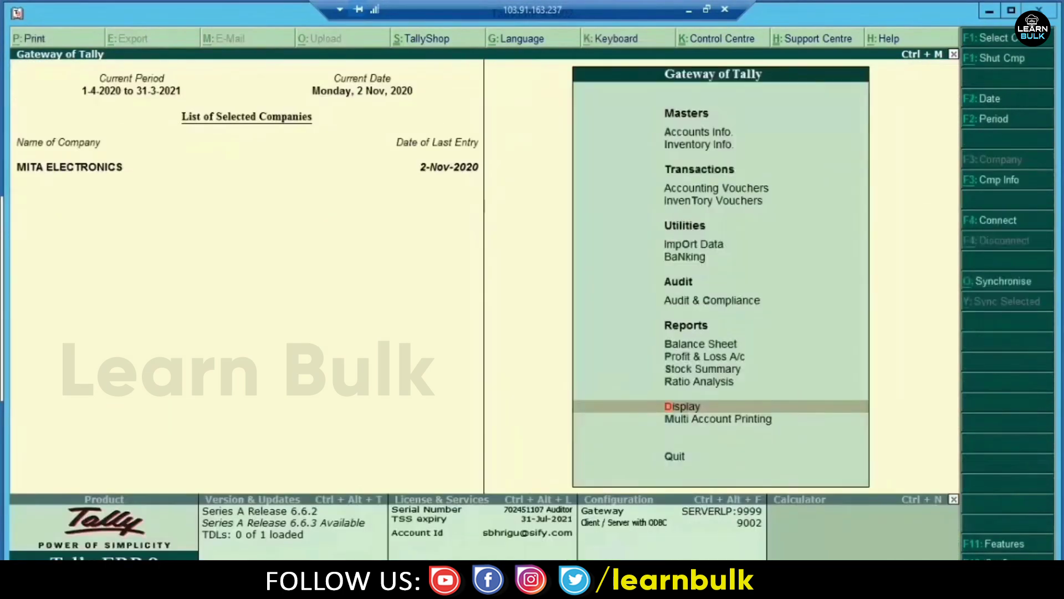
- Open GSTR-1 for Jul-Sep 2020 via Statutory Reports > GST: 27 vouchers, tax 46,485.00
key(n)
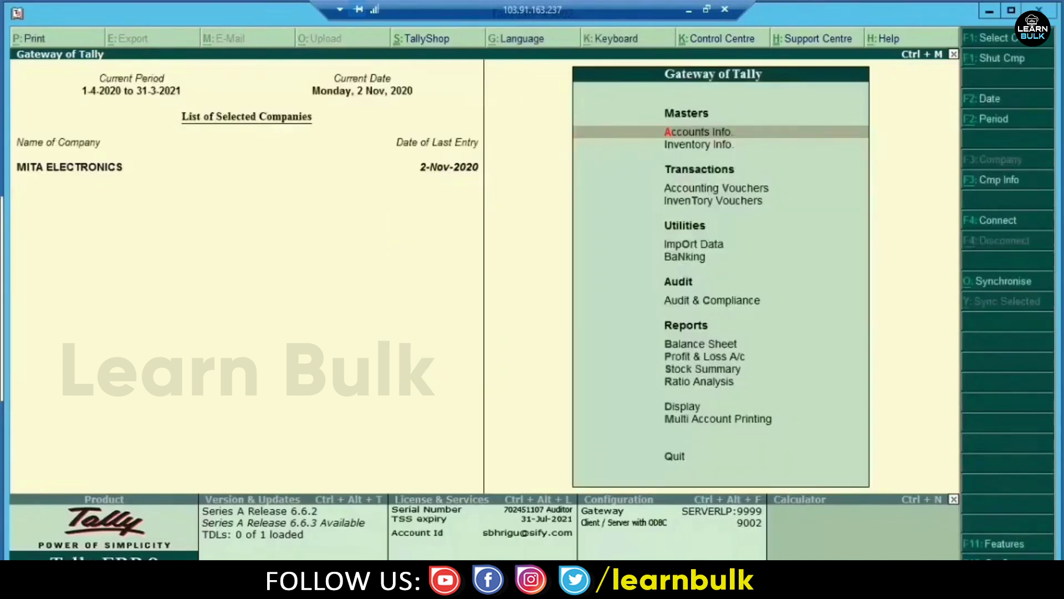
key(d)
key(u)
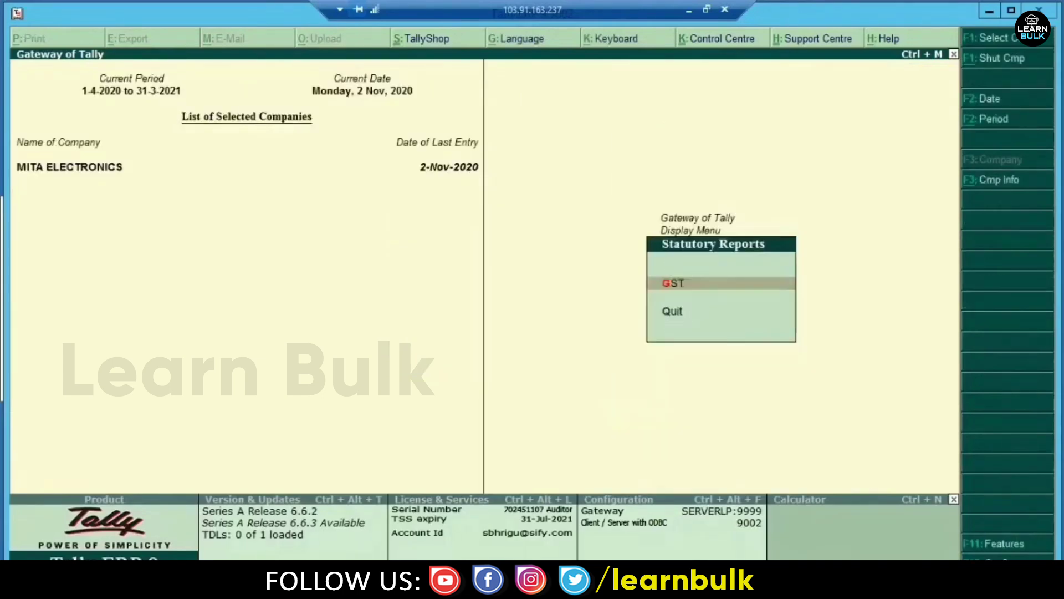
key(g)
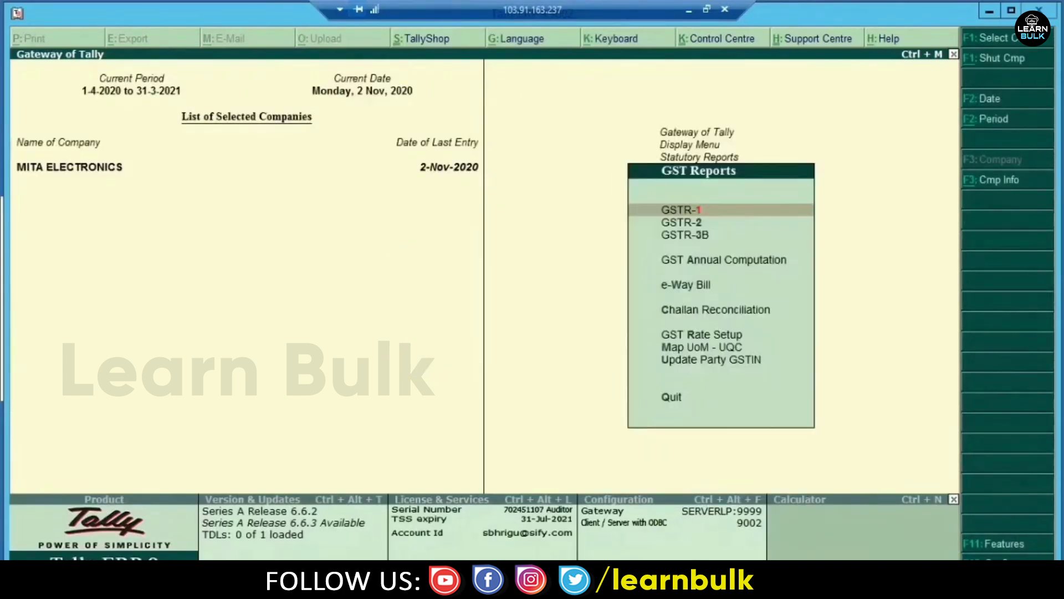
key(Down)
key(Down)
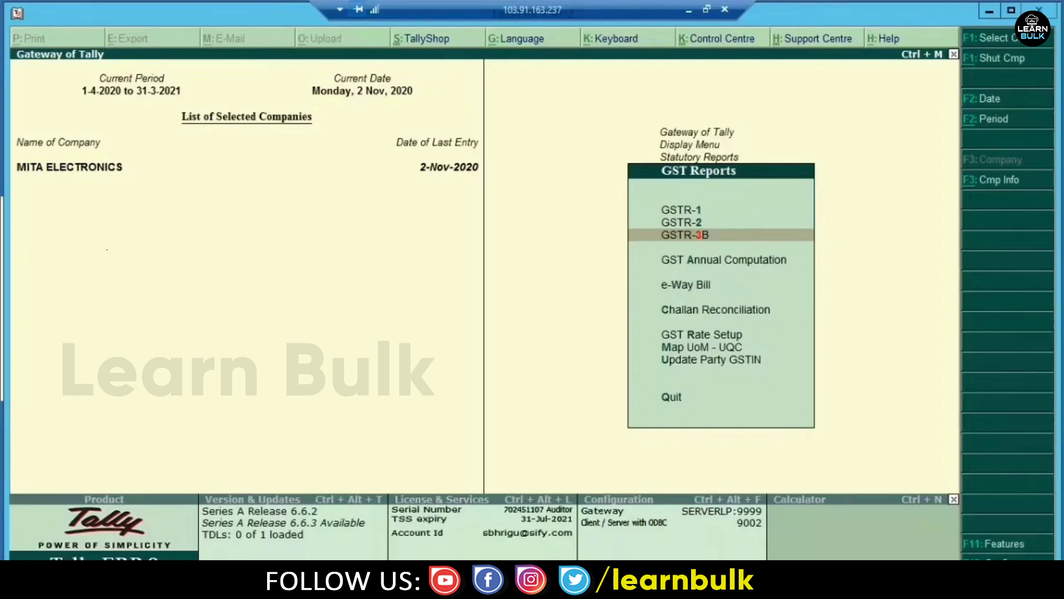
key(Up)
key(Up)
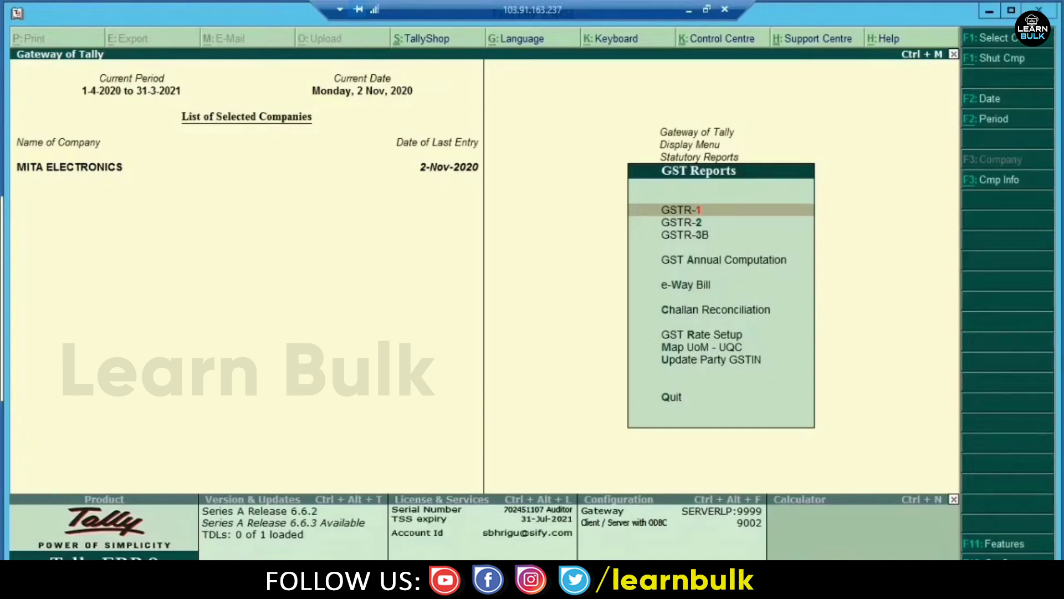
key(Return)
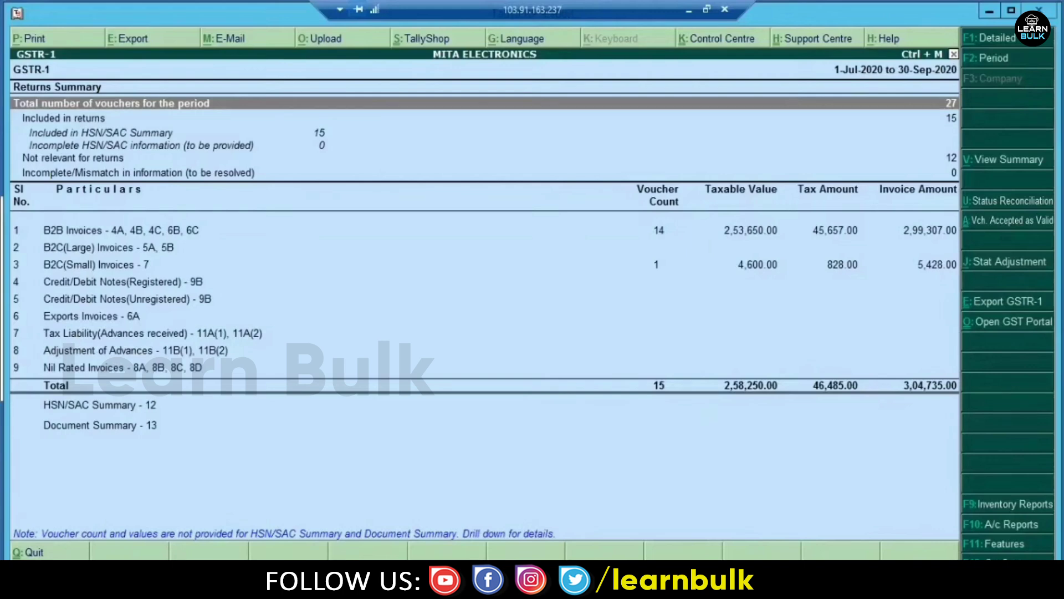
- Change the GSTR-1 report period to 1-10-2020 through 31-10-2020
key(Down)
key(Up)
key(Down)
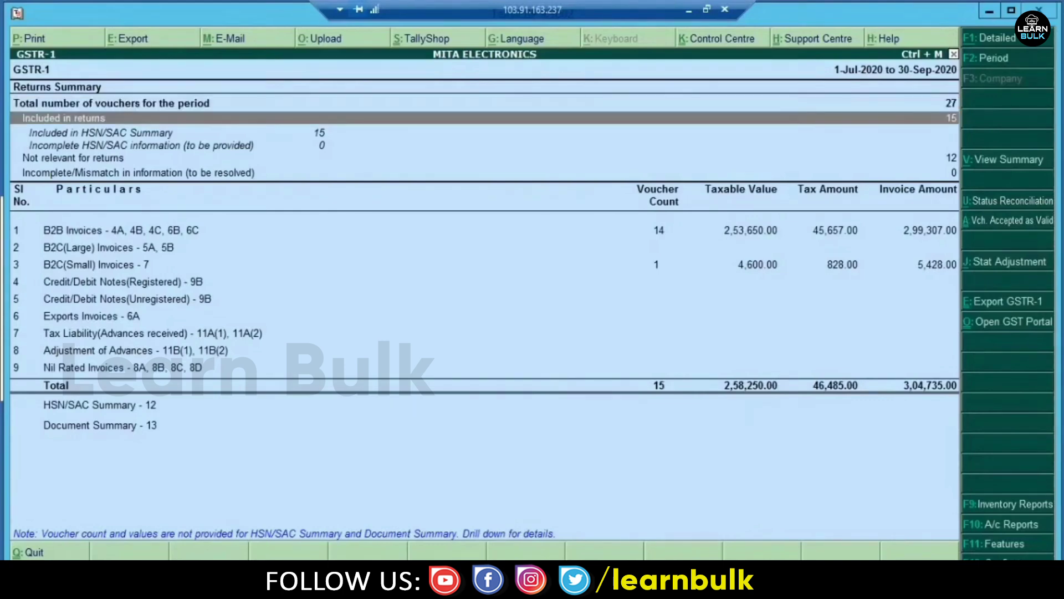
key(Up)
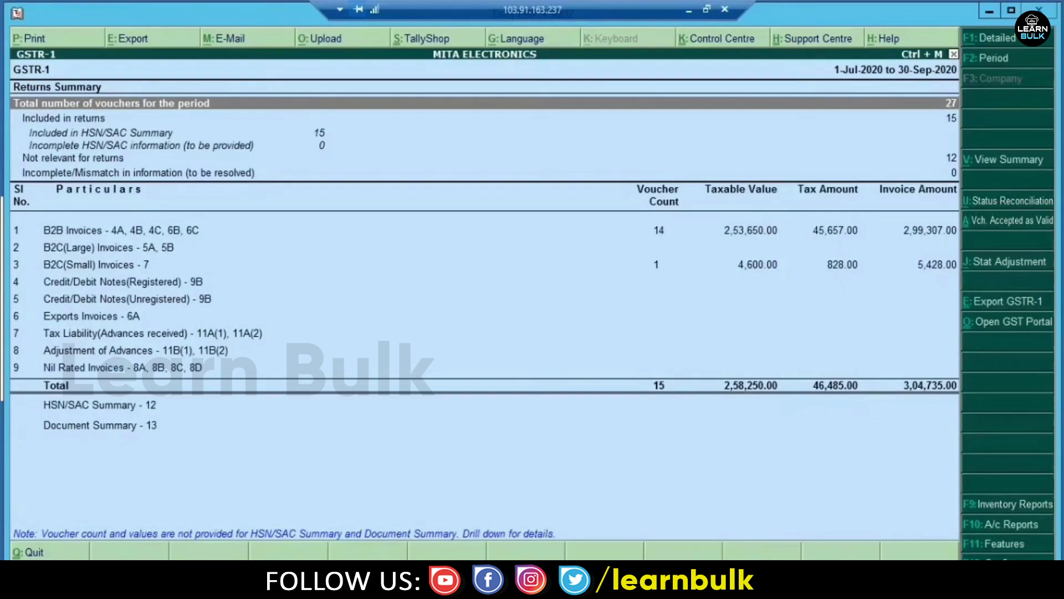
key(F2)
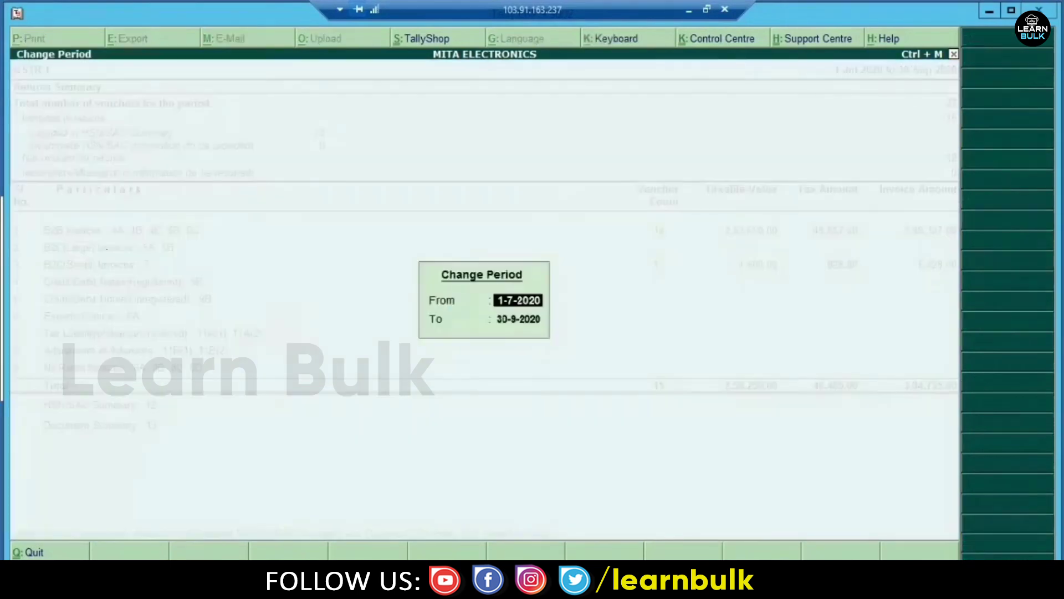
text(1.10.)
key(Return)
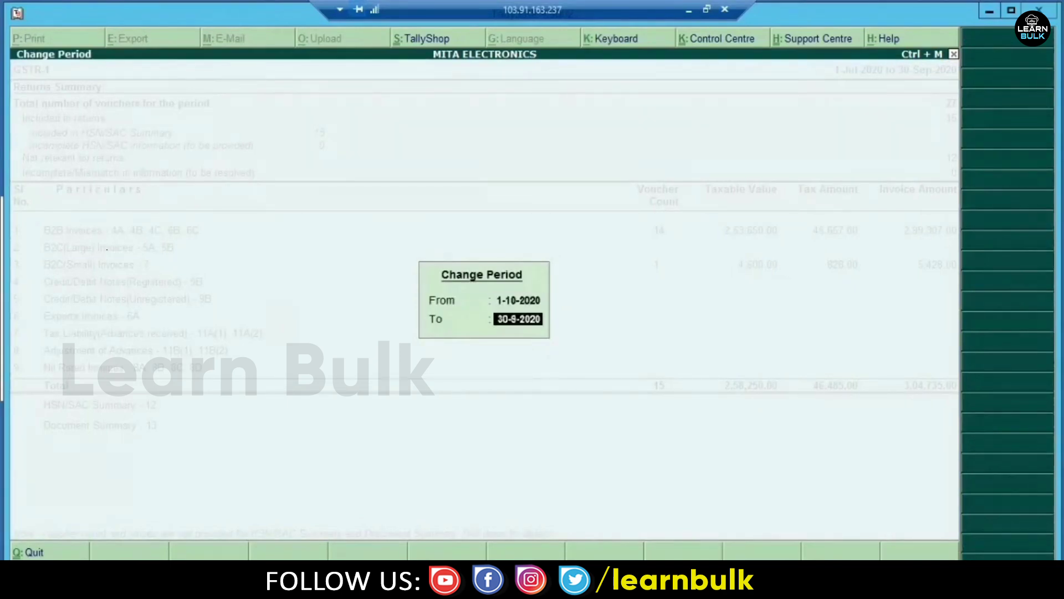
text(31.10)
key(Return)
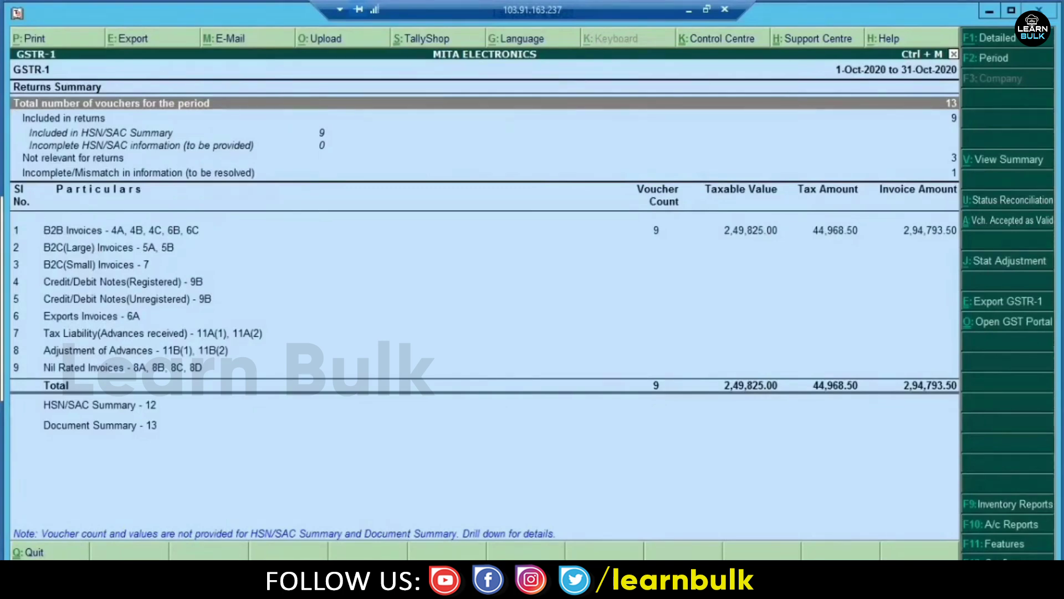
- Review the purchase vouchers listed under Not relevant for returns, then return to the summary
key(Down)
key(Up)
key(Down)
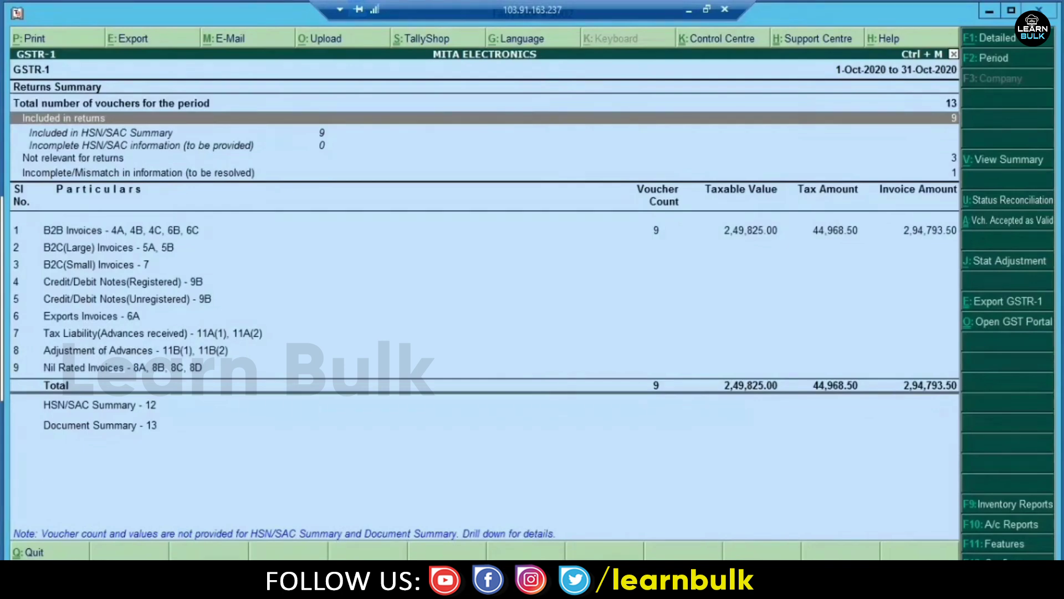
key(Down)
key(Down)
key(Down)
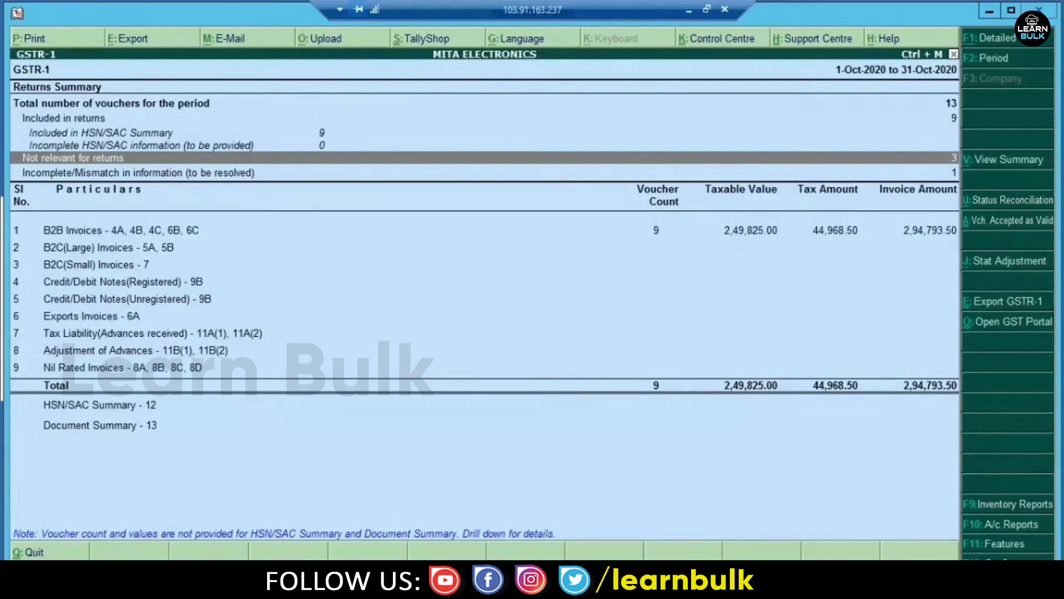
key(Return)
key(Return)
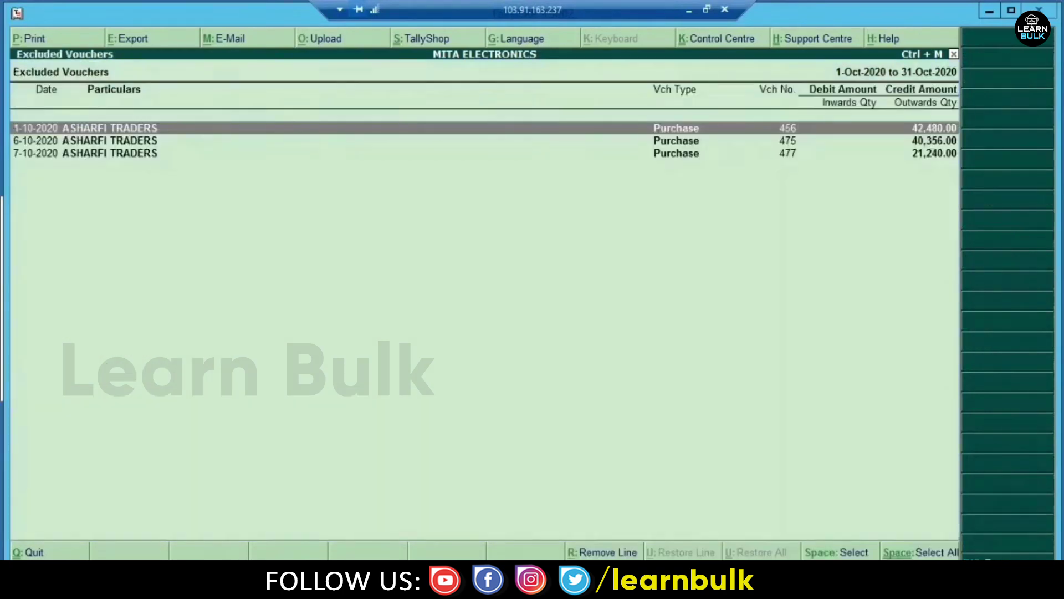
key(Down)
key(Down)
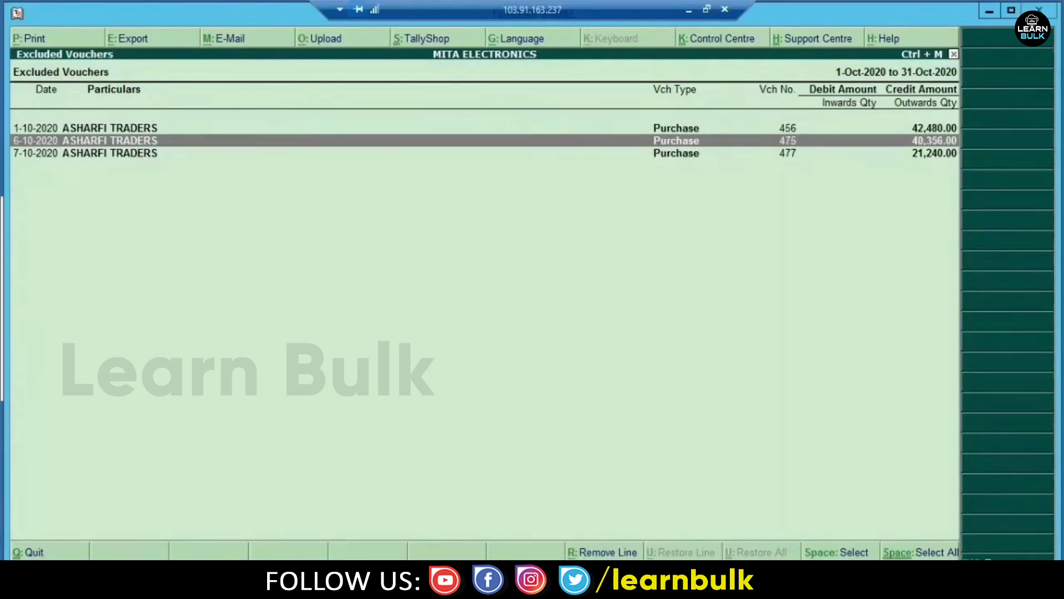
key(Escape)
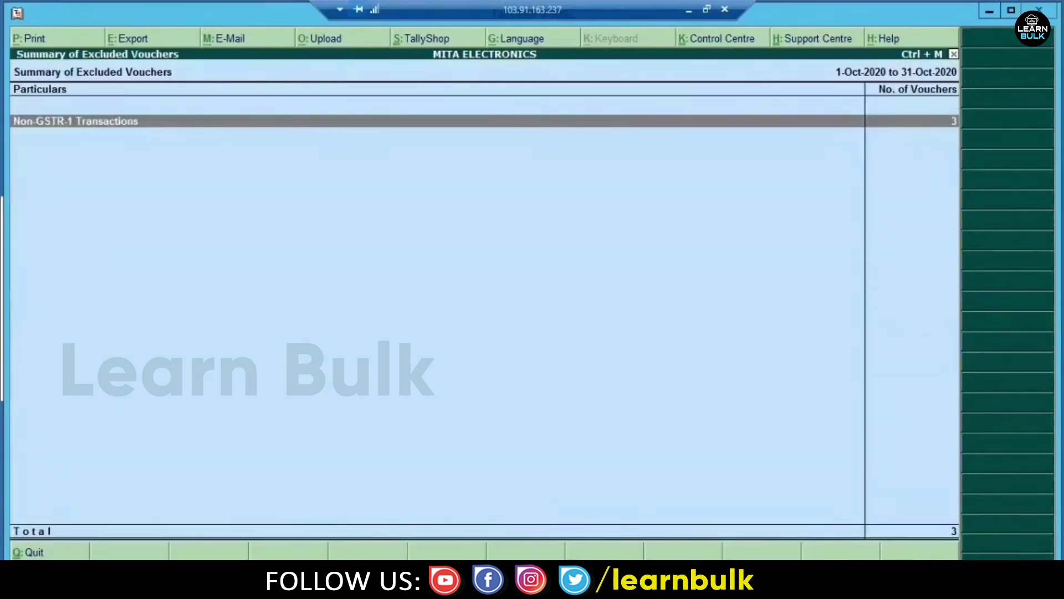
key(Escape)
- List the Incomplete/Mismatch vouchers, showing UNITEC ELECTRONICS Sales voucher 025
key(Down)
key(Return)
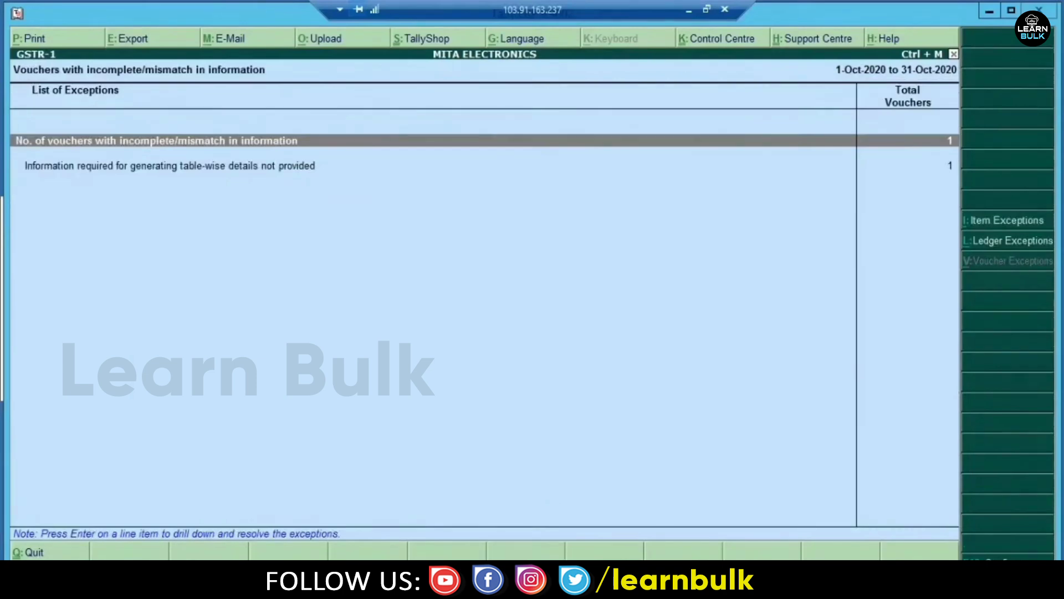
key(Return)
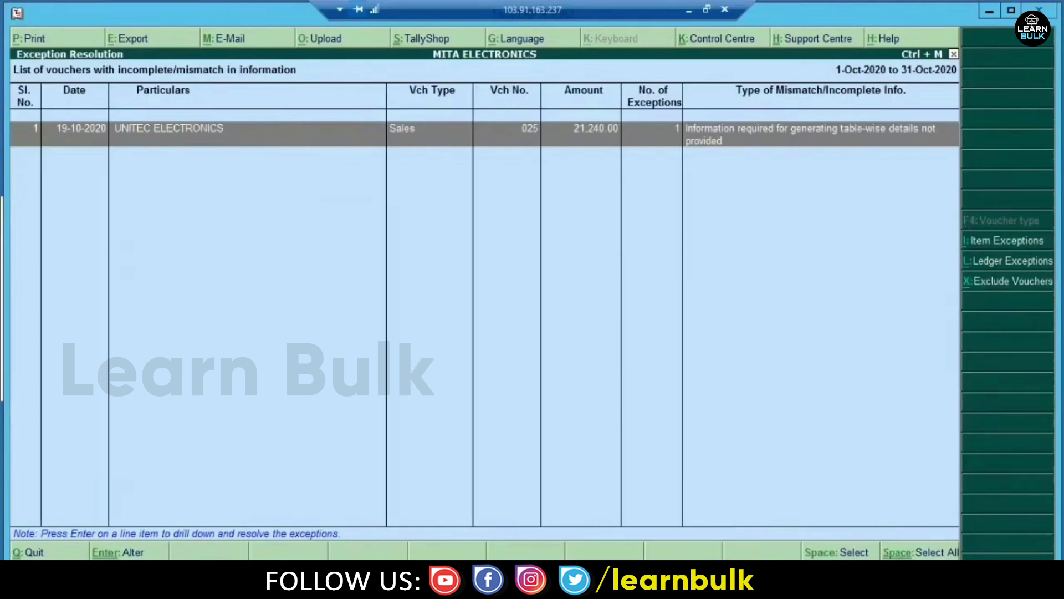
- Open Sales voucher 025 and try accepting the party GSTIN, declining at each verification warning
key(Return)
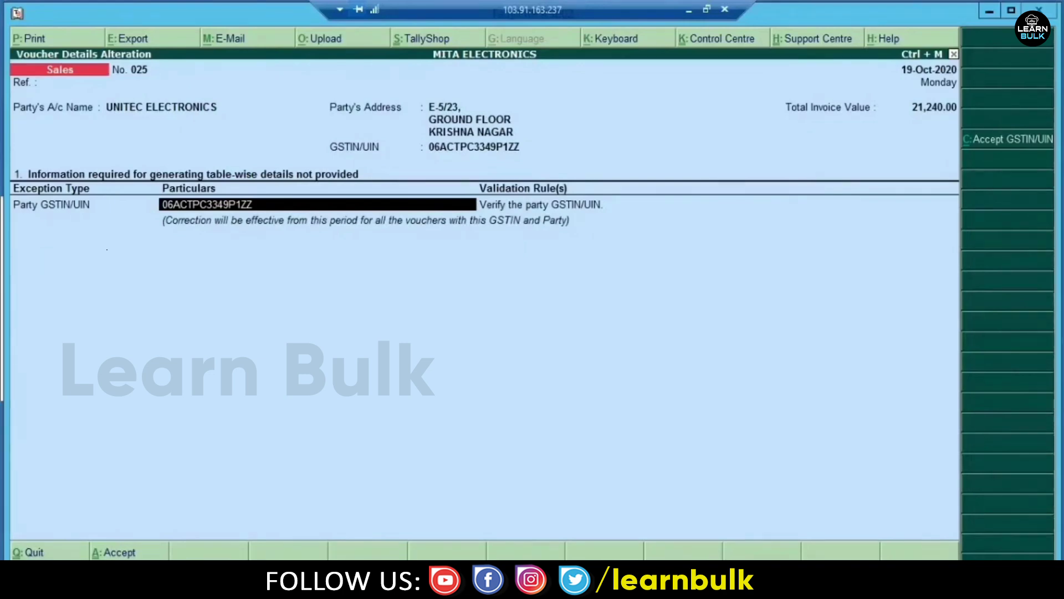
key(Return)
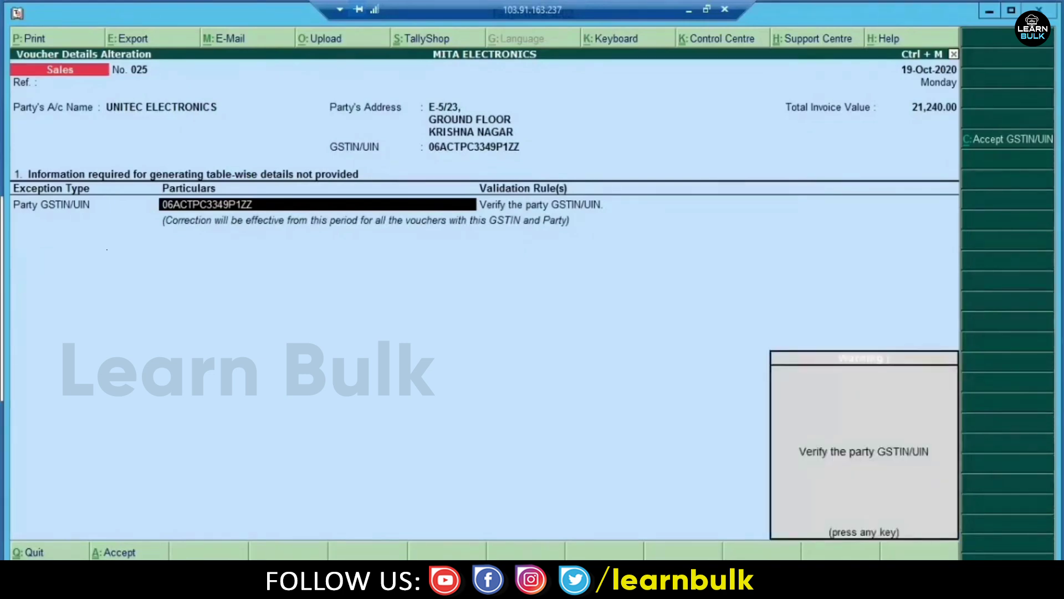
key(Return)
key(n)
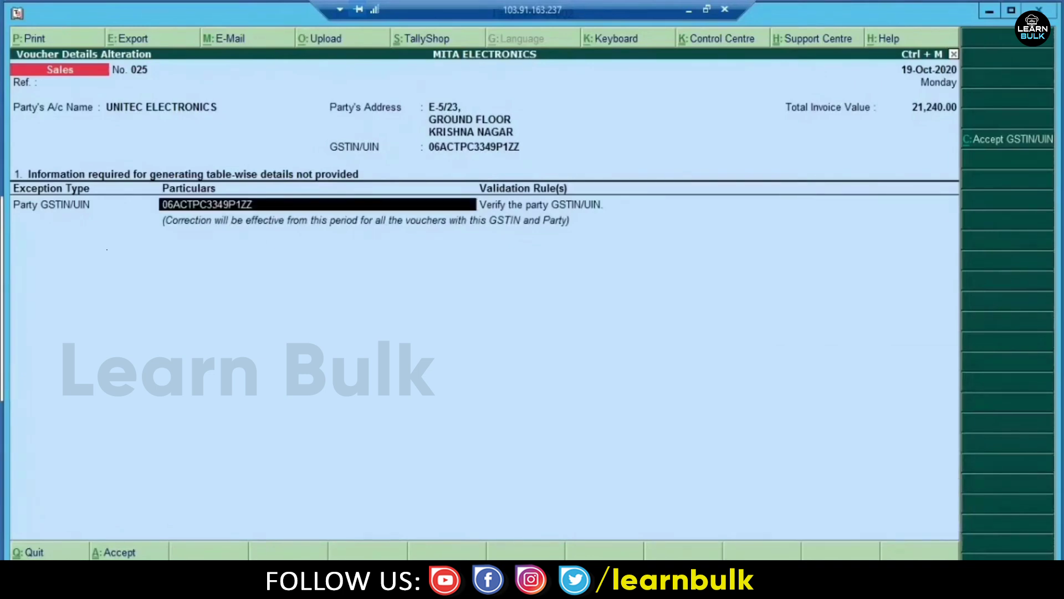
key(Return)
key(Return)
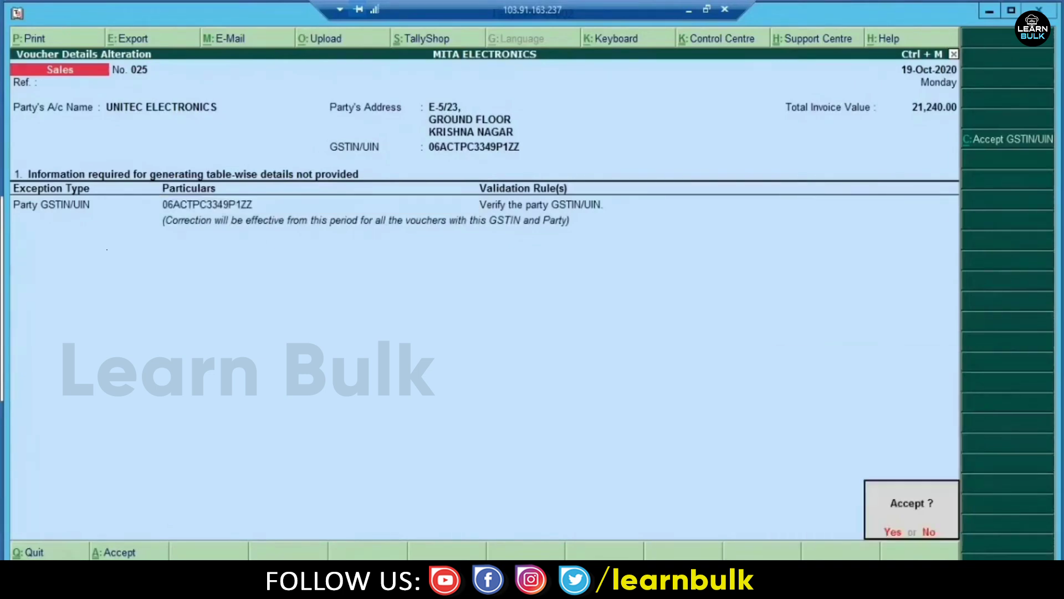
key(n)
key(Return)
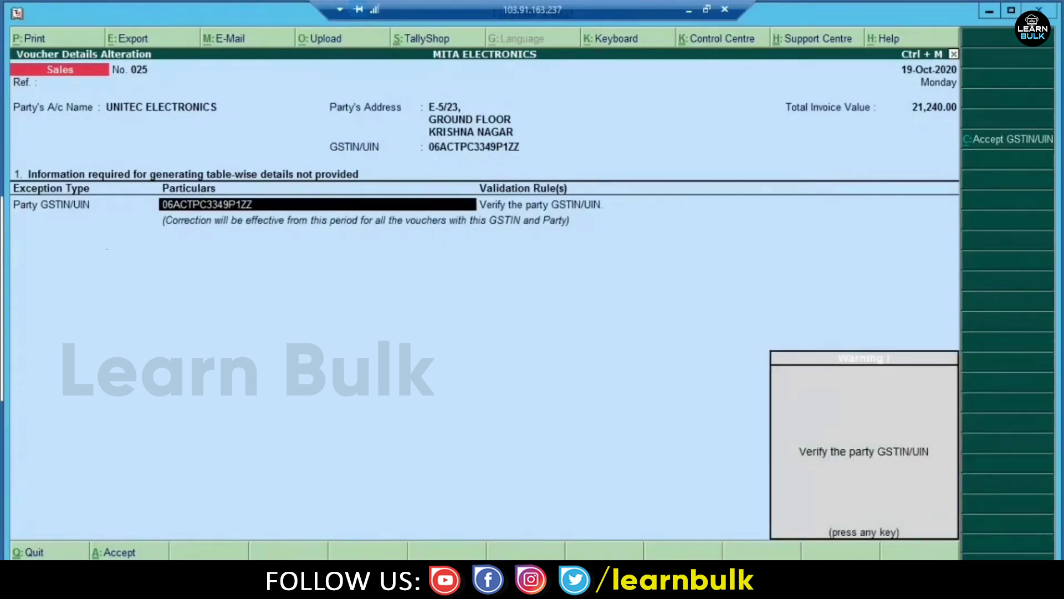
key(Return)
key(n)
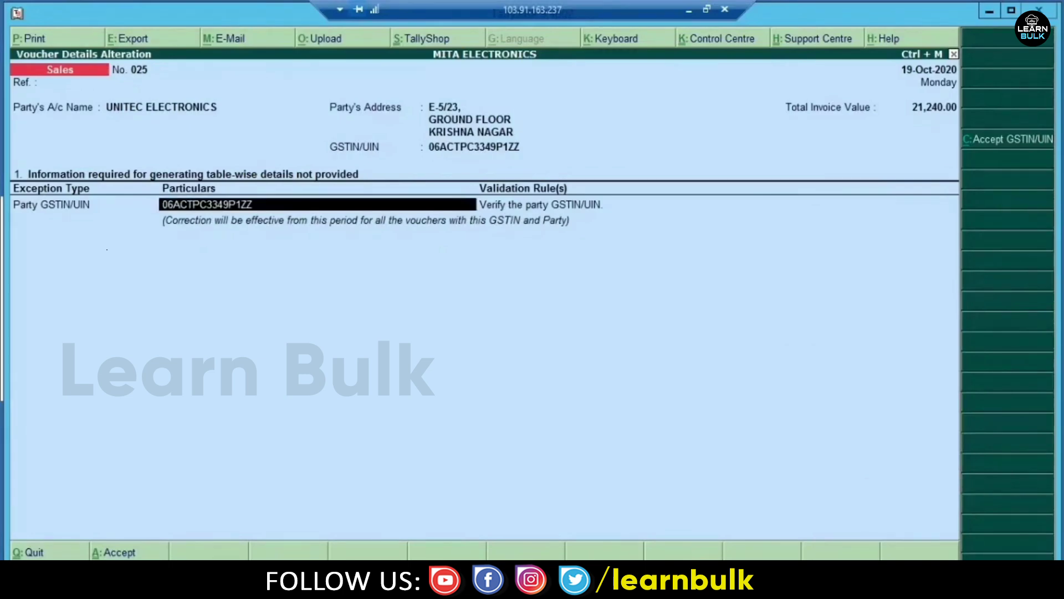
- Quit the voucher details and reopen the exception details for voucher 025
key(Escape)
key(y)
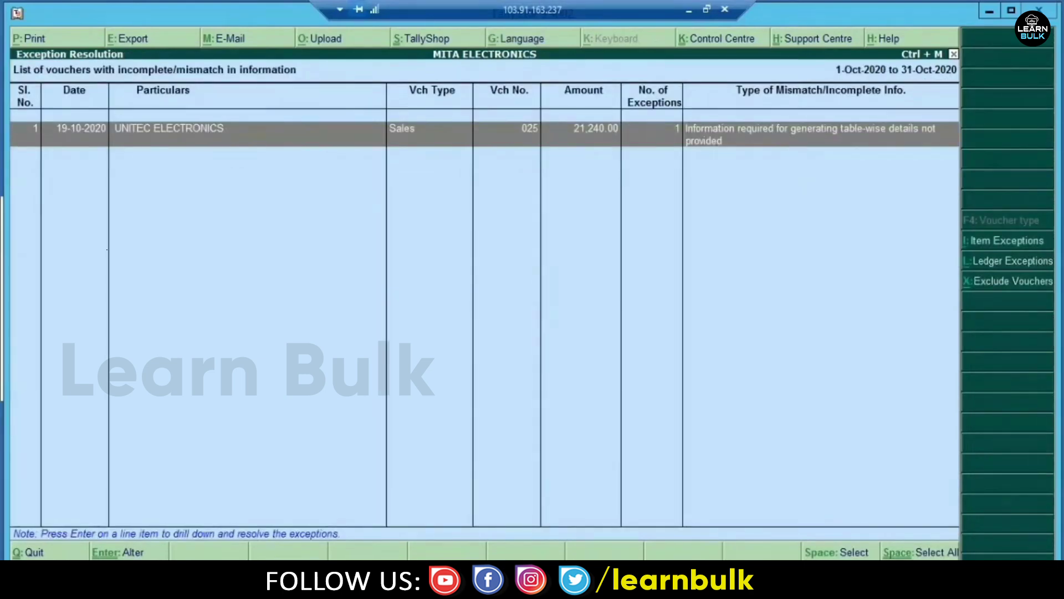
key(Return)
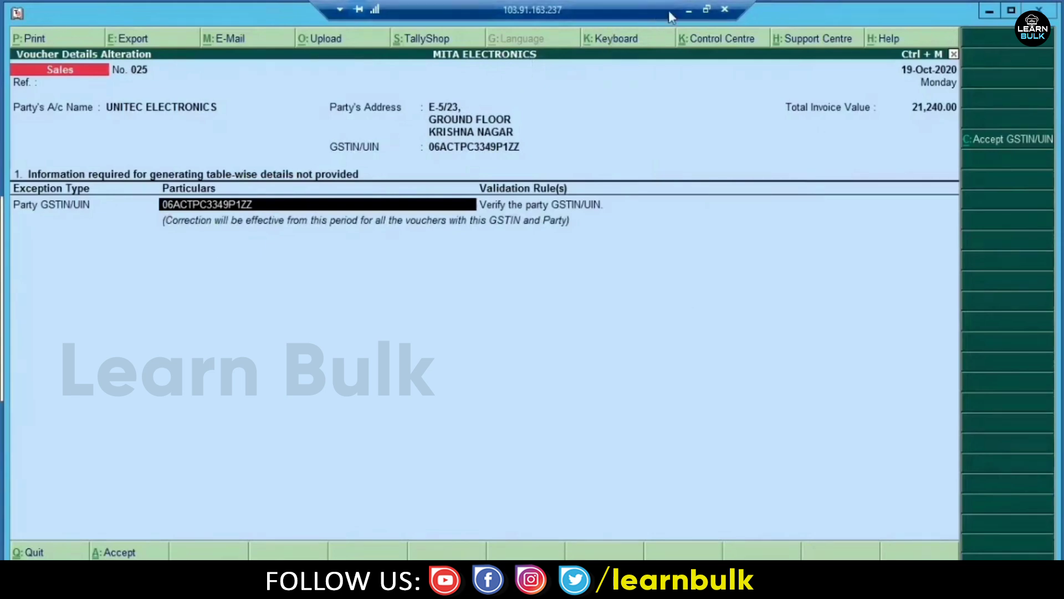
- Paste the party's GSTIN into the GST portal's Search Taxpayer field
click(687, 11)
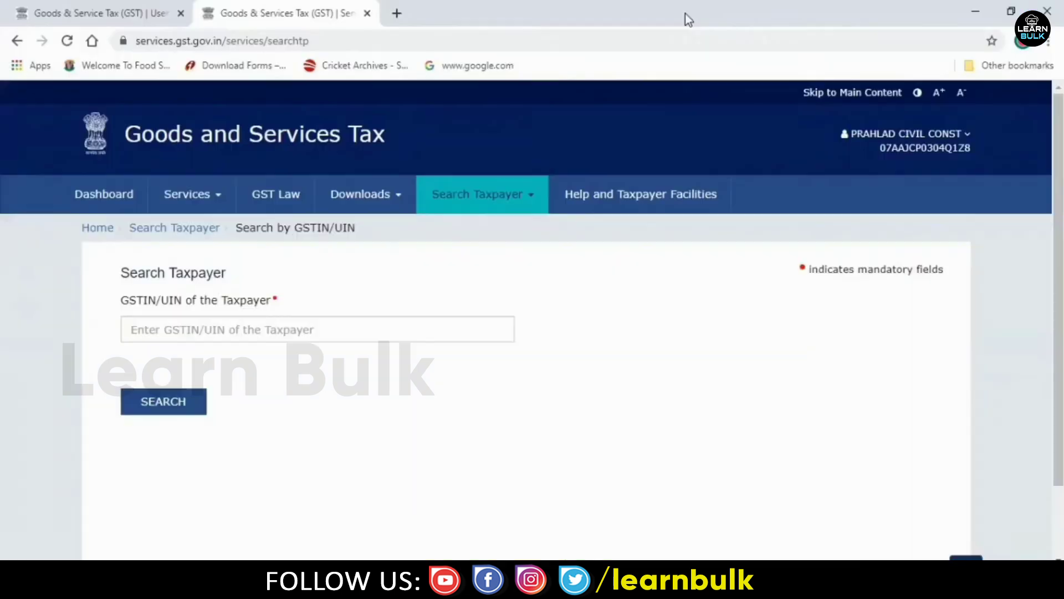
click(283, 329)
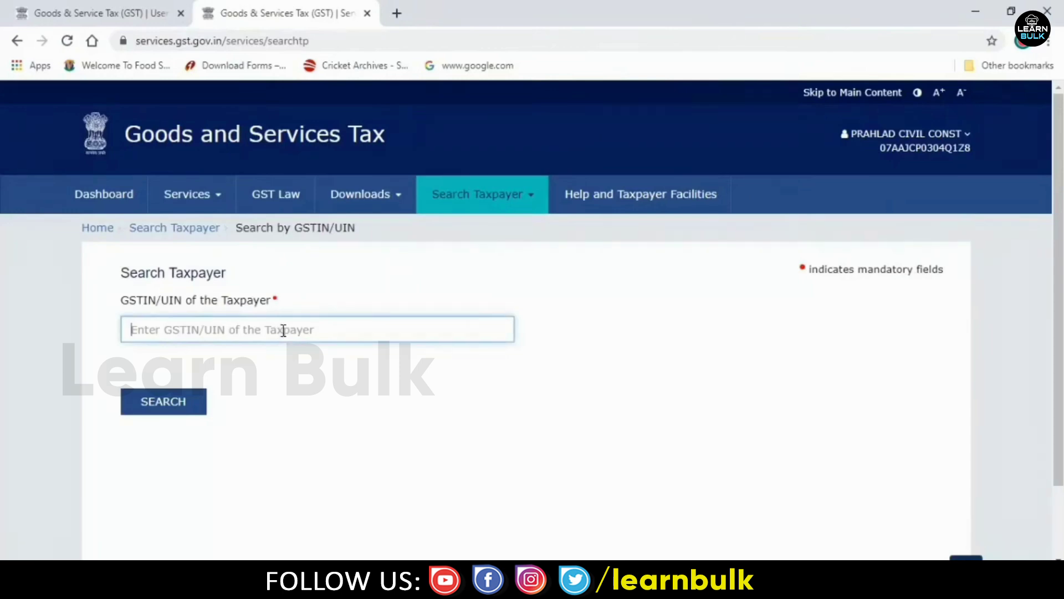
text(0)
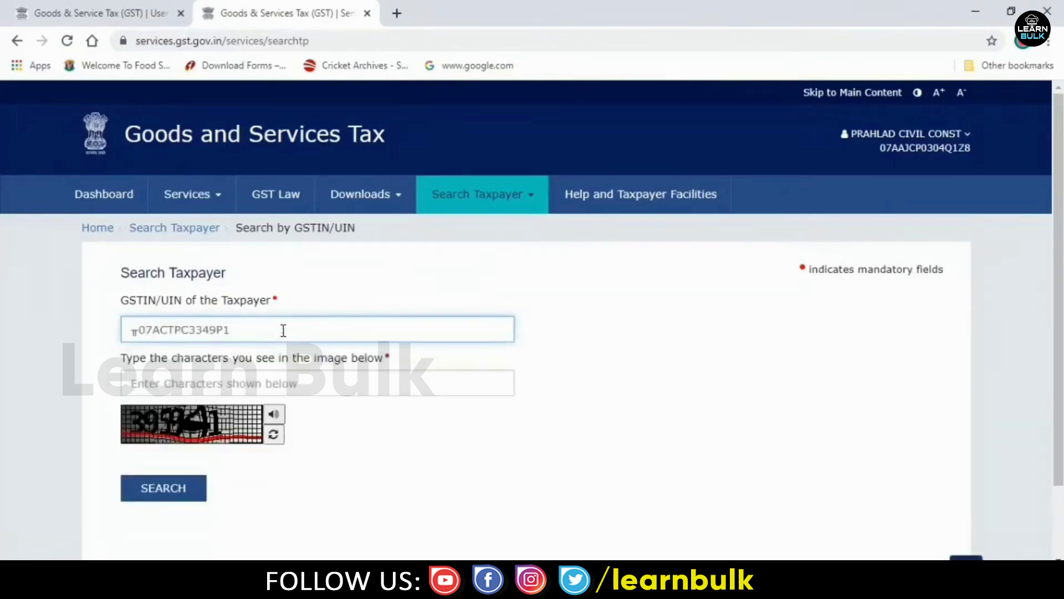
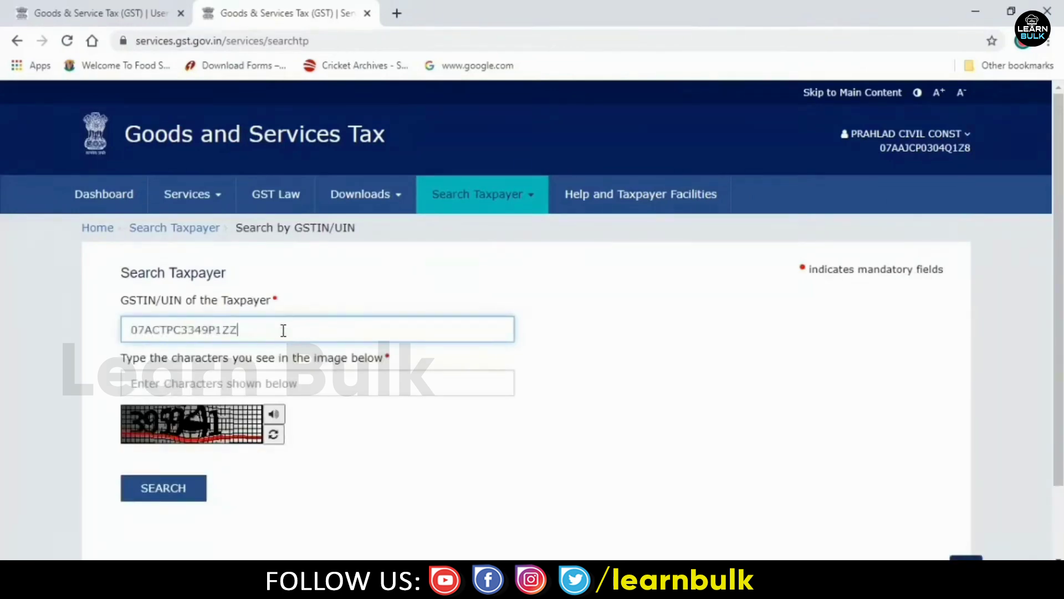
- Enter the captcha, search the taxpayer, and return to the Tally window
click(251, 383)
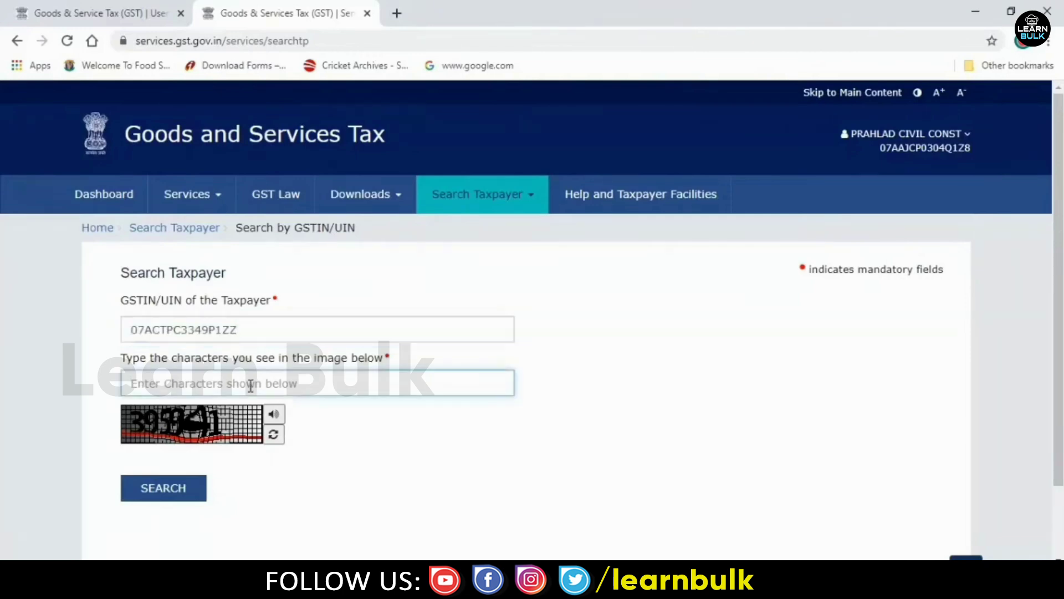
text(395941)
click(171, 489)
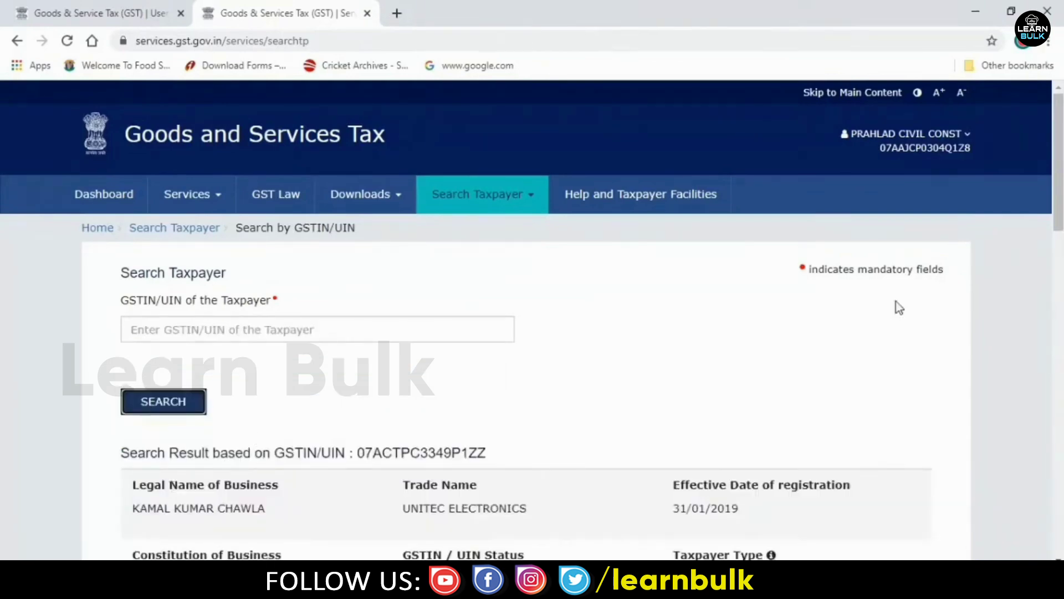
drag(1060, 201, 1061, 166)
mouse_move(557, 585)
click(546, 493)
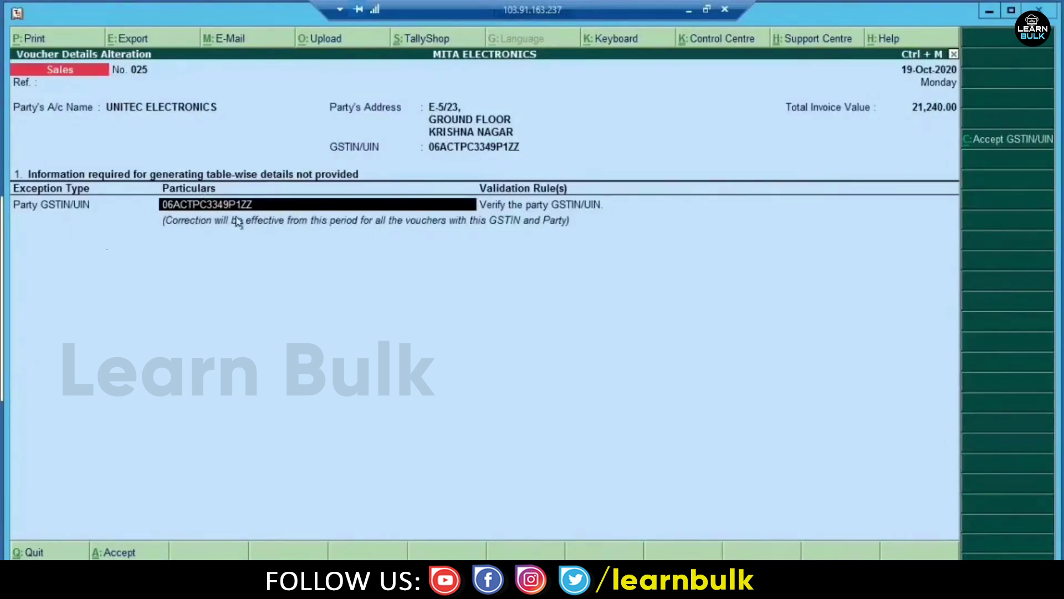
- Accept UNITEC ELECTRONICS' GSTIN/UIN for voucher 025 and go back to the GSTR-1 summary
click(983, 143)
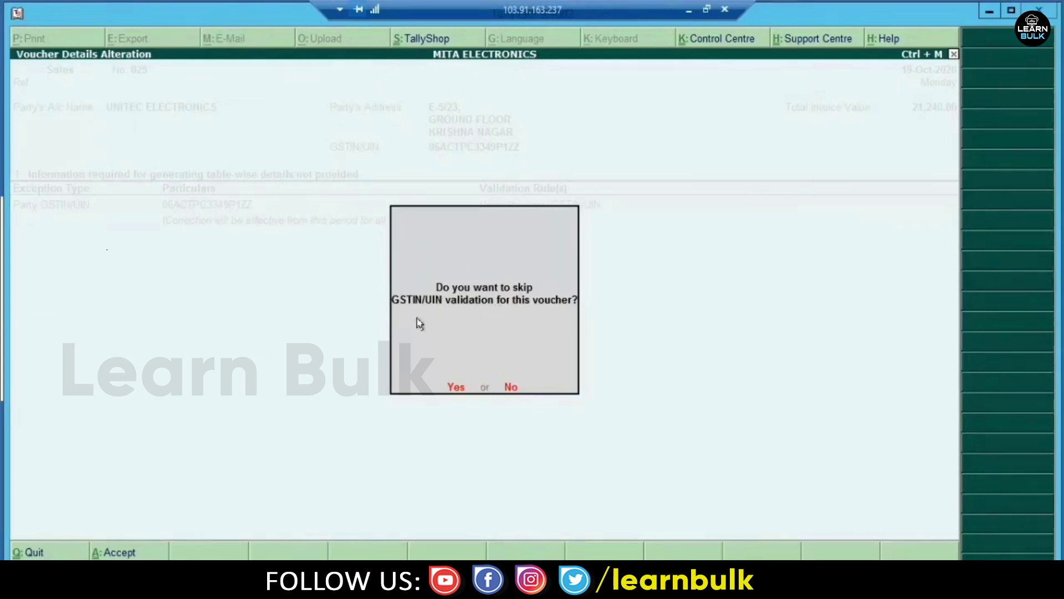
click(455, 387)
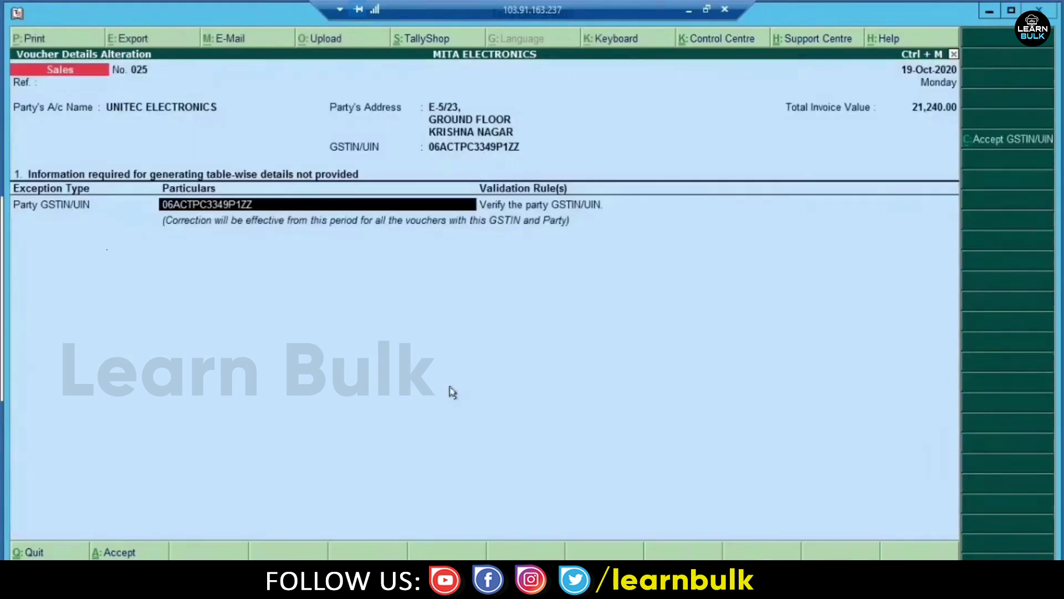
key(ctrl+a)
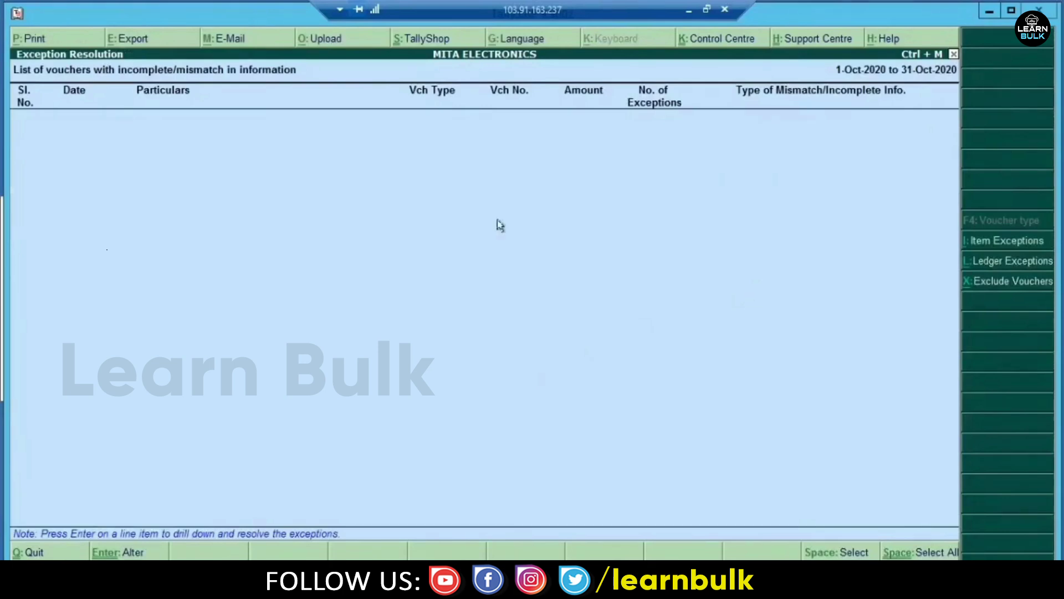
key(Escape)
key(Escape)
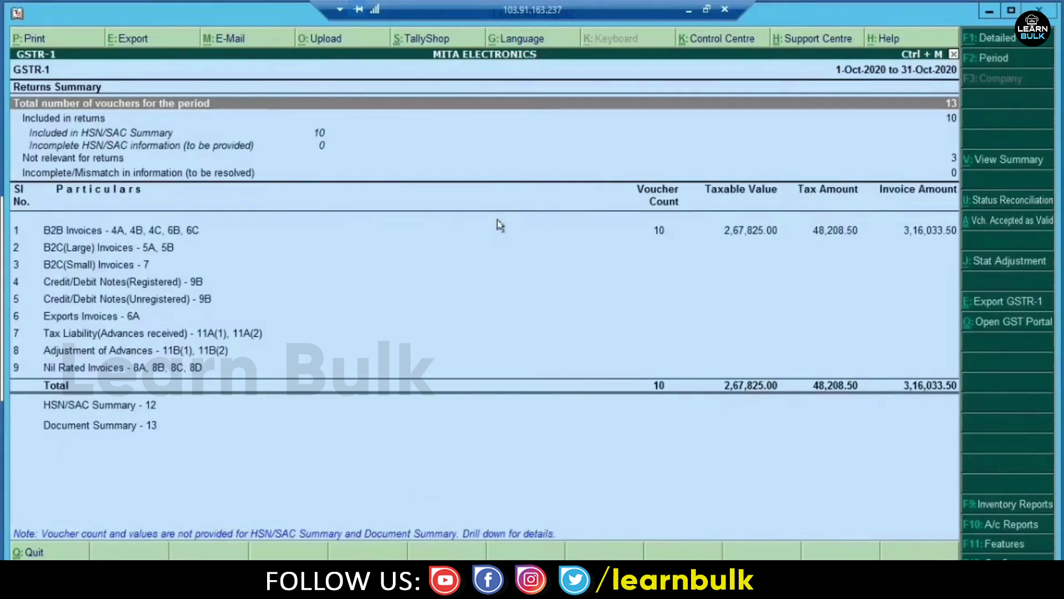
- Browse the sales vouchers included in returns, then return to the GSTR-1 summary
key(Down)
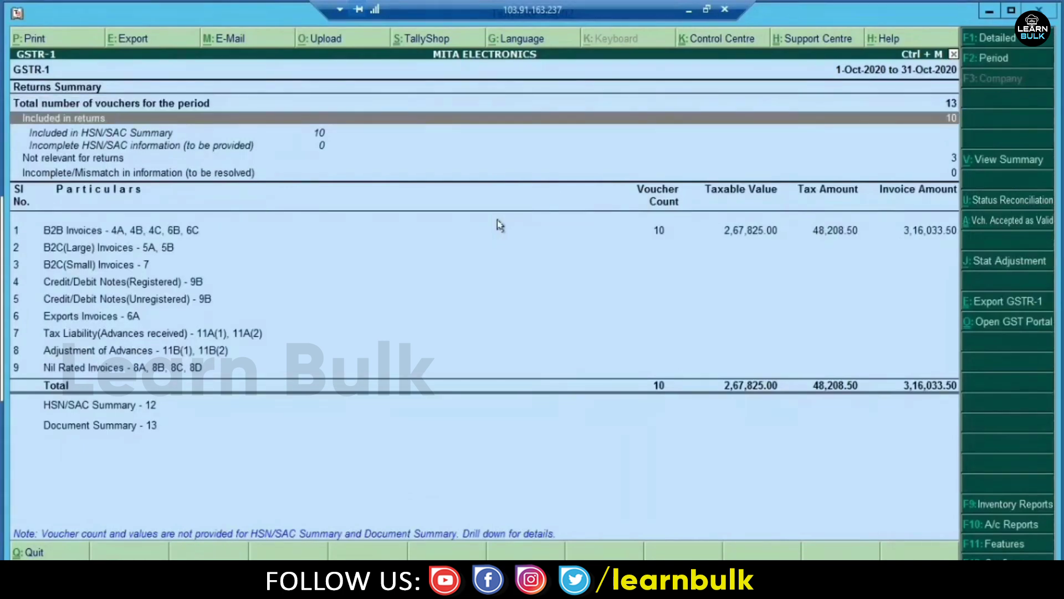
key(Return)
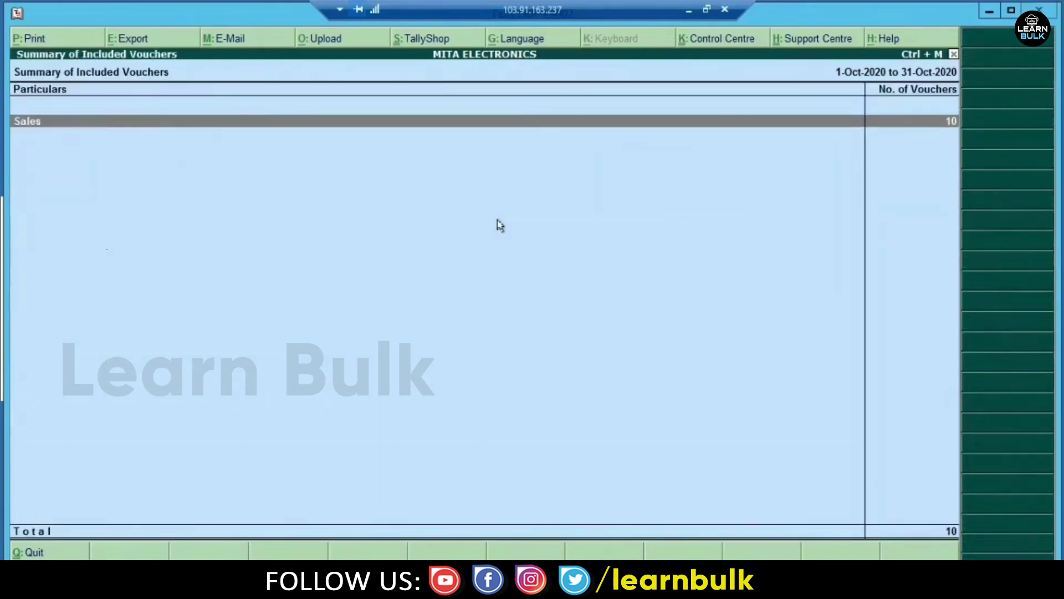
key(Return)
key(Down)
key(End)
key(Up)
key(Home)
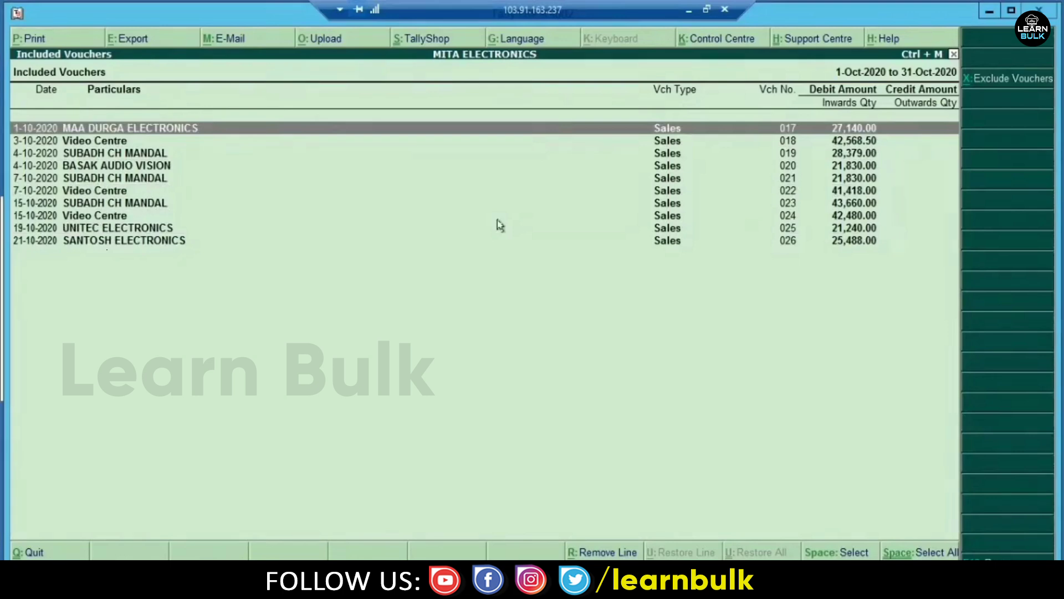
key(Escape)
key(Escape)
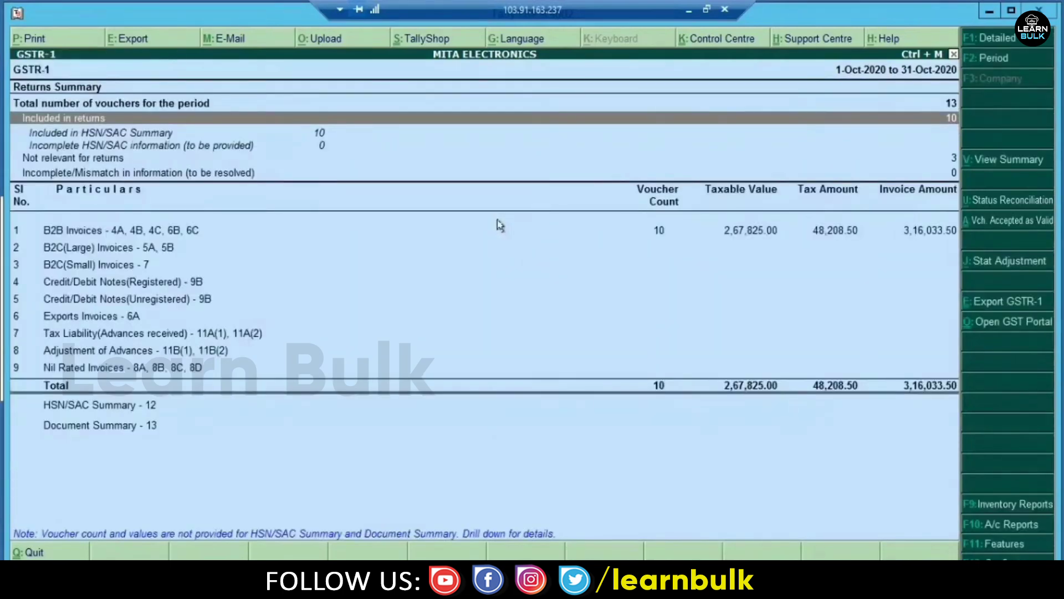
- Review the parties in the B2B Invoices register, then reopen the GSTR-1 report
key(Down)
key(Down)
key(Down)
key(Down)
key(Down)
key(Down)
key(Up)
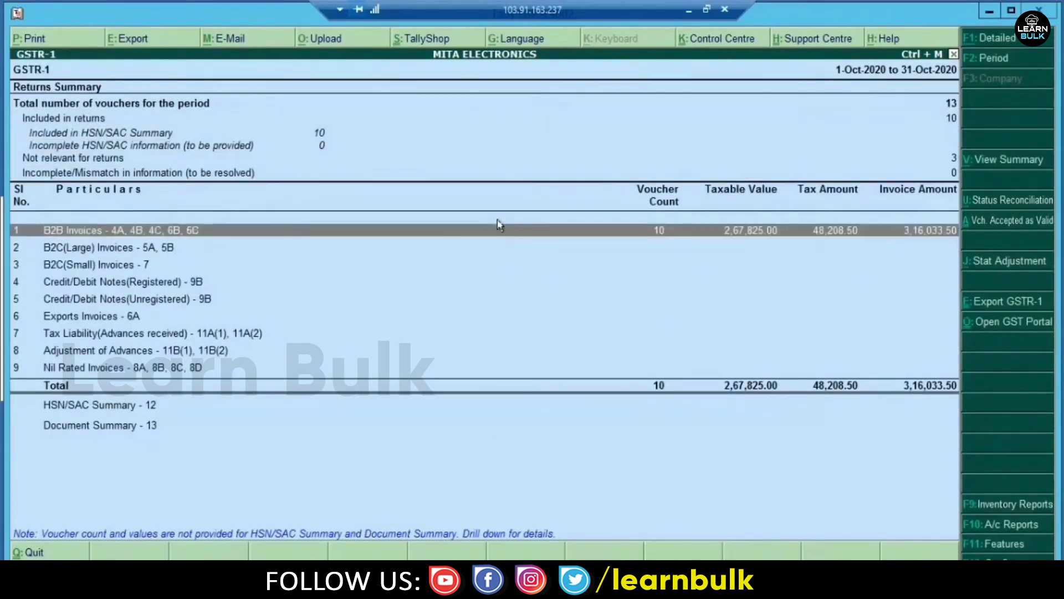
key(Return)
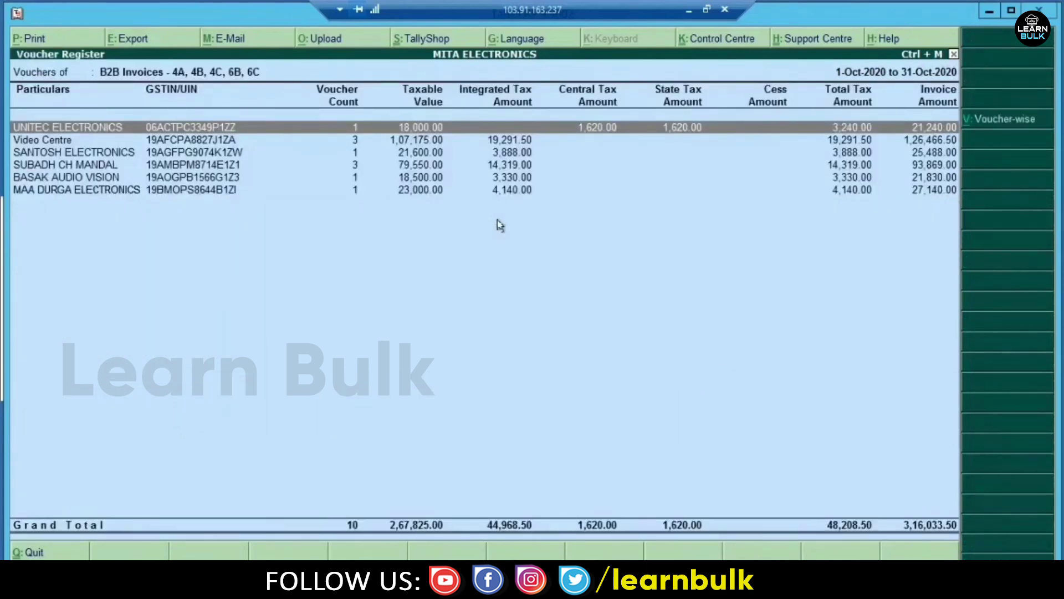
key(Down)
key(Down)
key(Down)
key(Down)
key(Down)
key(Up)
key(Up)
key(Up)
key(Up)
key(Up)
key(Down)
key(Down)
key(Down)
key(Down)
key(Down)
key(Up)
key(Up)
key(Up)
key(Up)
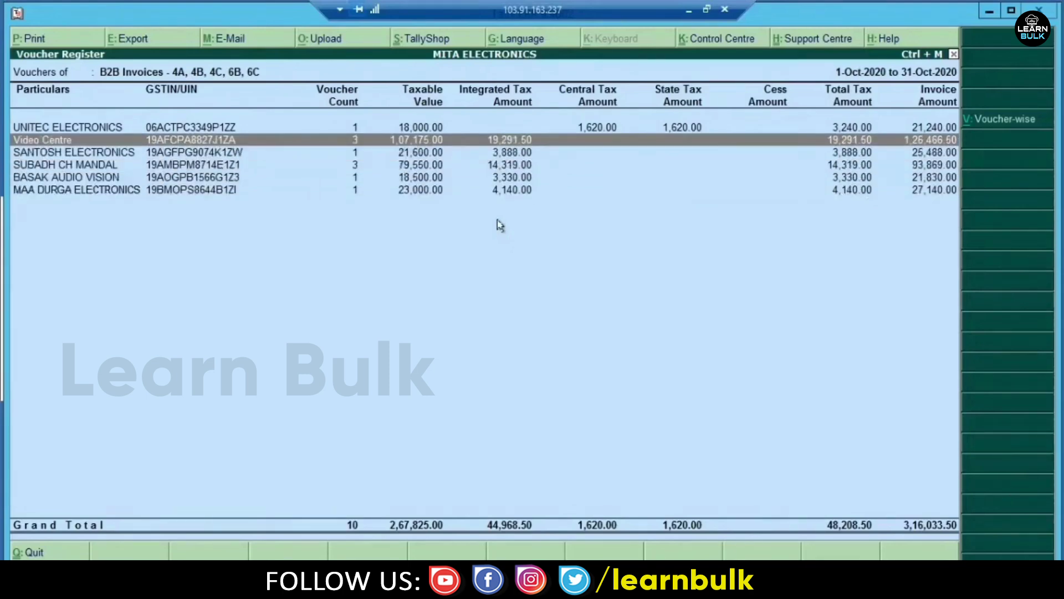
key(Down)
key(Down)
key(Down)
key(Up)
key(Up)
key(Up)
key(Down)
key(Down)
key(Down)
key(Down)
key(Up)
key(Up)
key(Up)
key(Up)
key(Up)
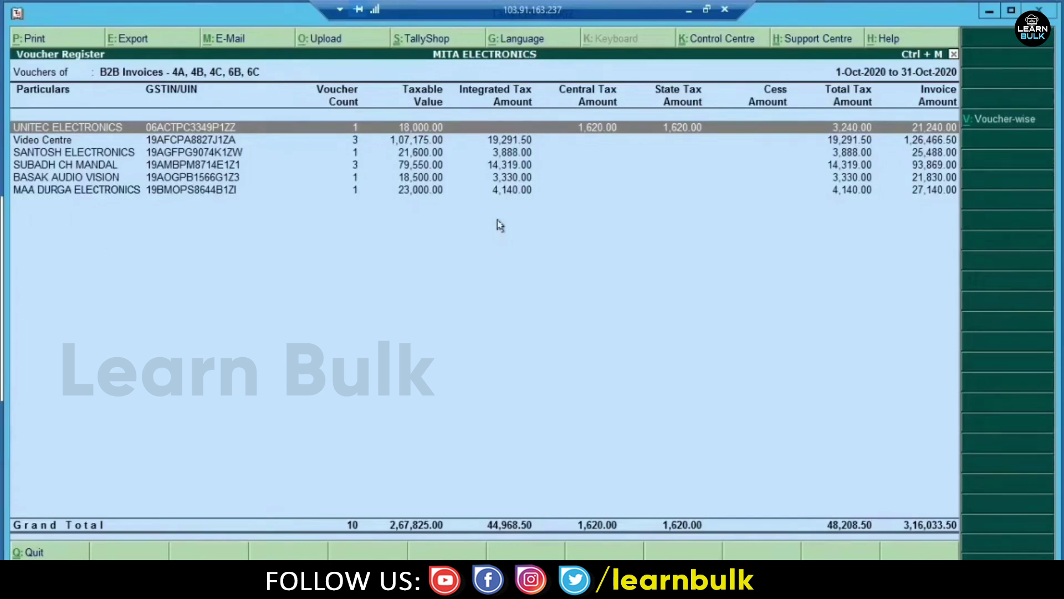
key(Escape)
key(Escape)
key(Return)
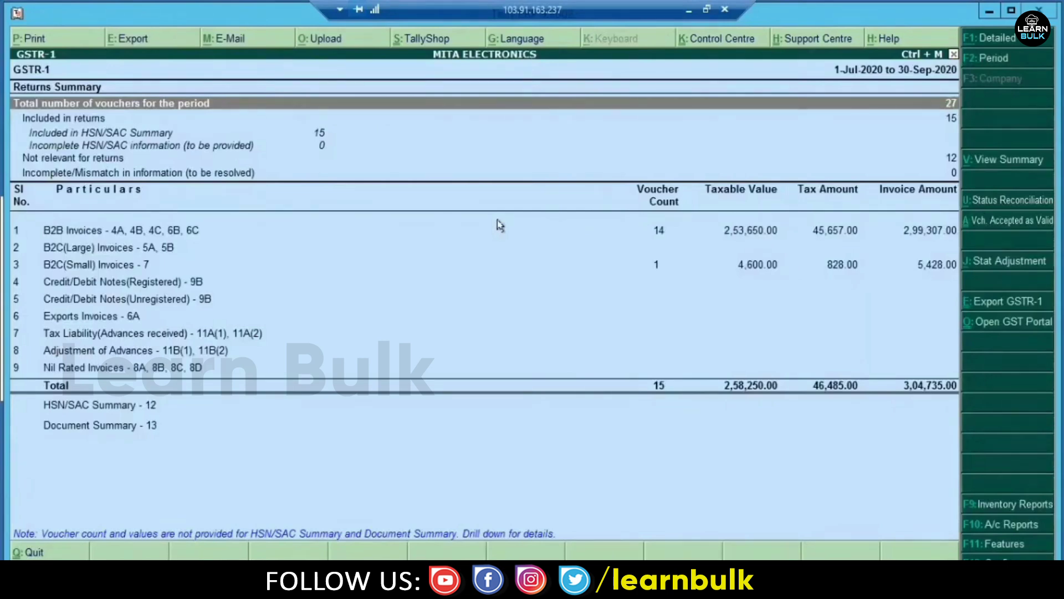
- Check the individual B2C(Small) invoice vouchers, then return to the GSTR-1 summary
click(109, 268)
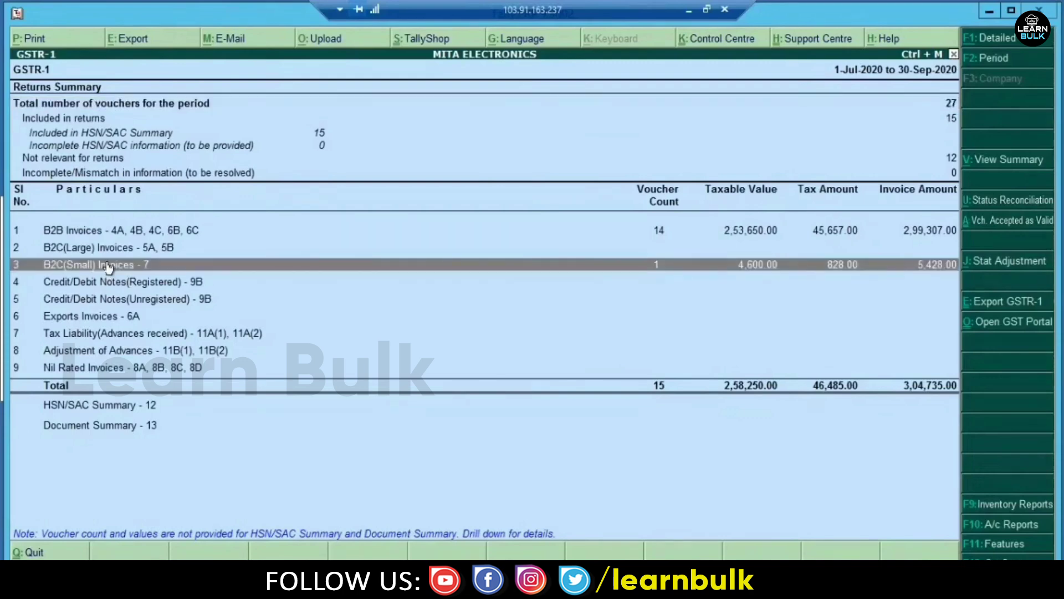
click(108, 268)
key(Return)
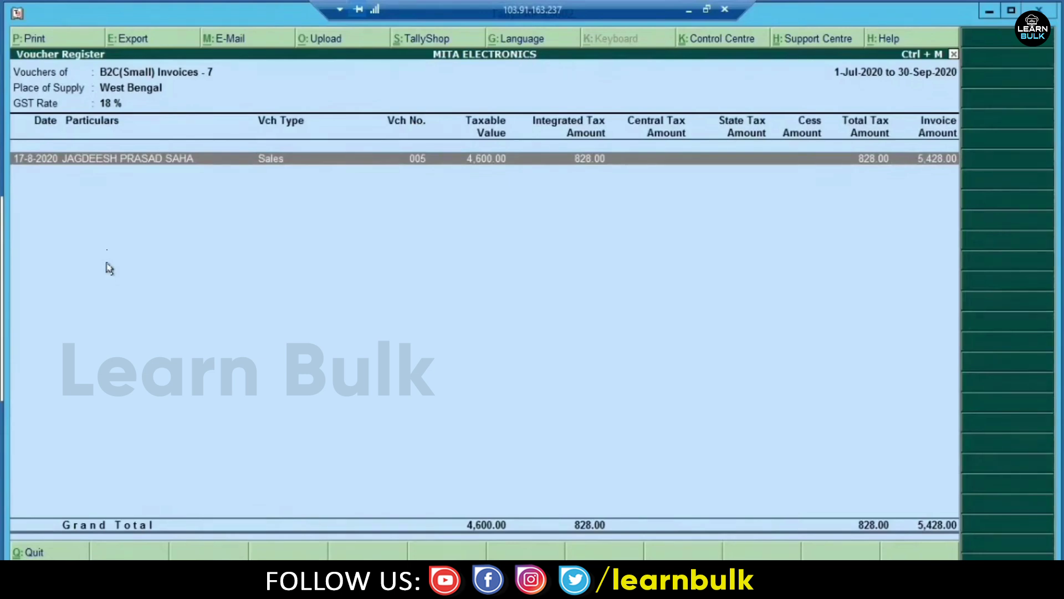
key(Escape)
key(Escape)
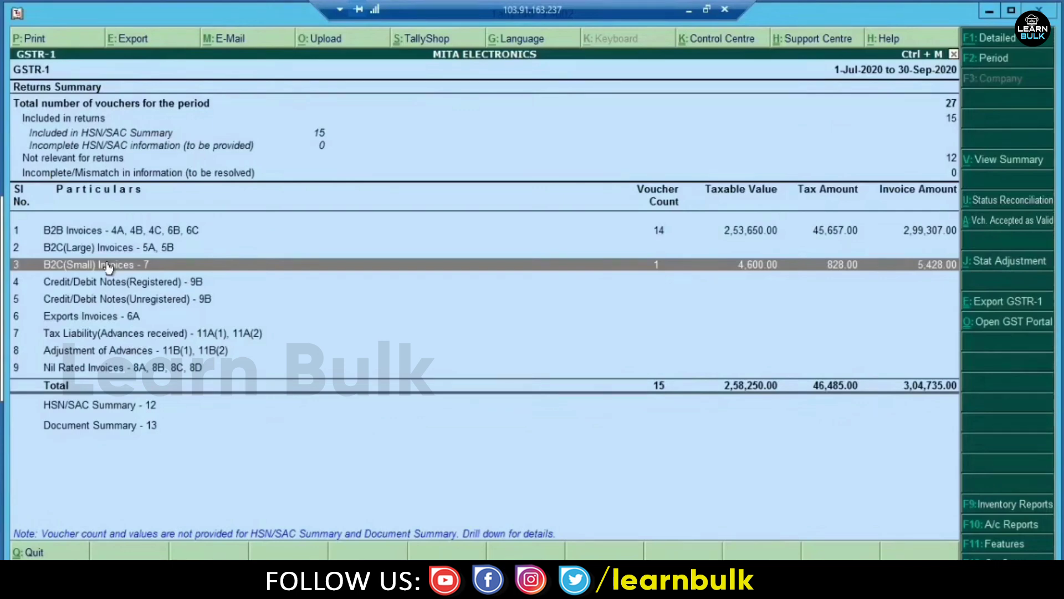
- Set the GSTR-1 period to 1-10-2020 through 31-10-2020
key(F2)
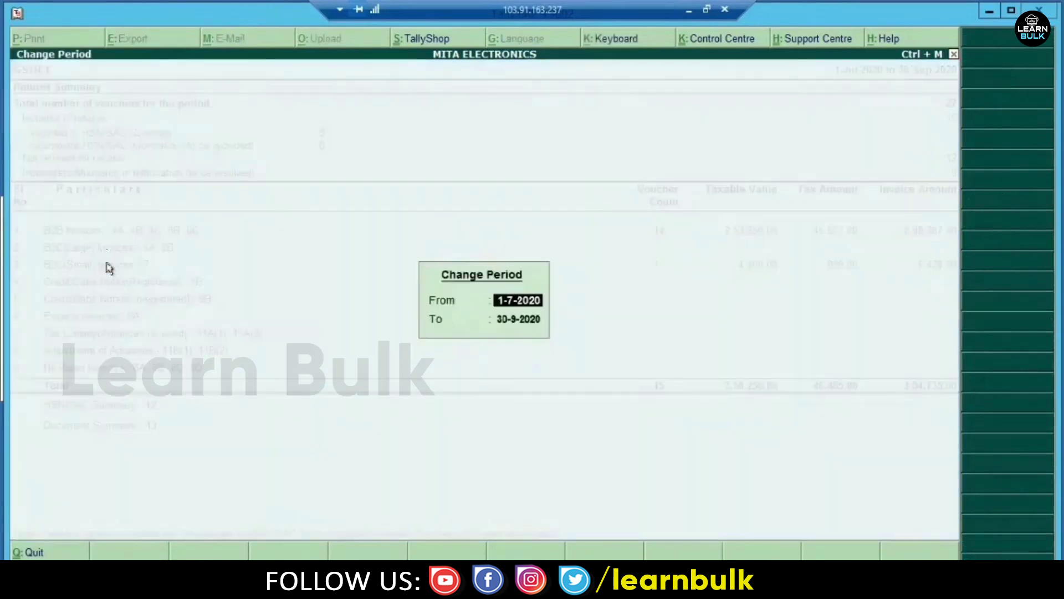
text(1.4.1)
key(BackSpace)
key(BackSpace)
key(BackSpace)
key(BackSpace)
key(BackSpace)
text(1.10)
key(Return)
text(31.10)
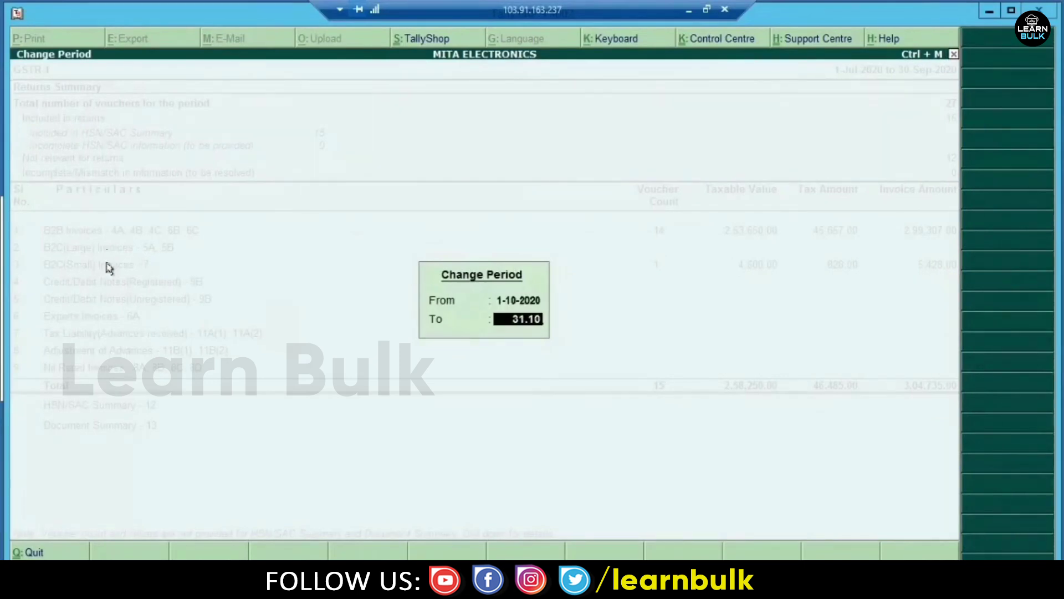
key(Return)
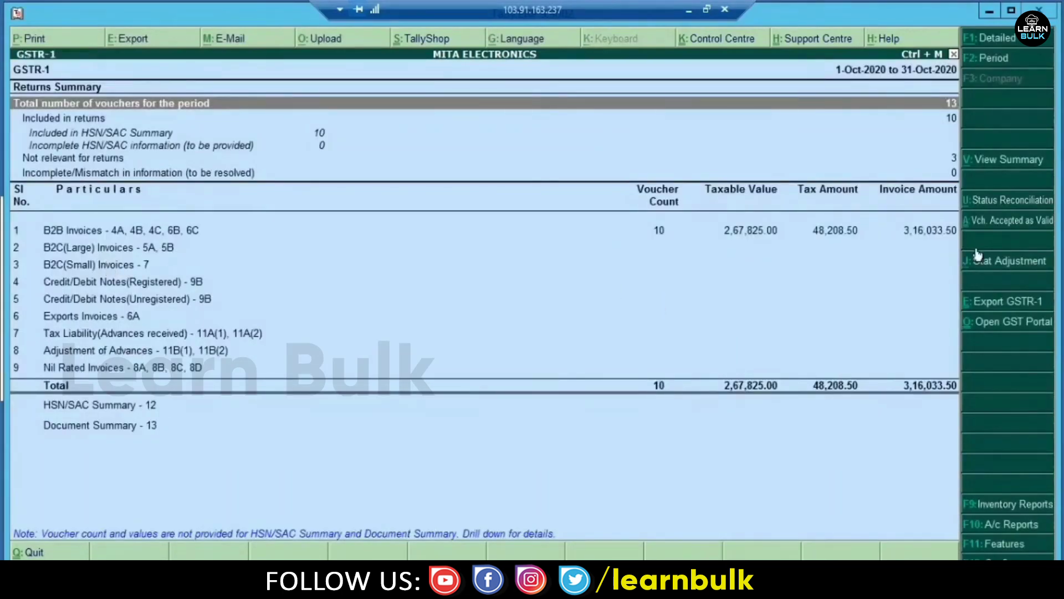
- Export October 2020's GSTR-1 in JSON format, accepting the default file settings
click(1019, 304)
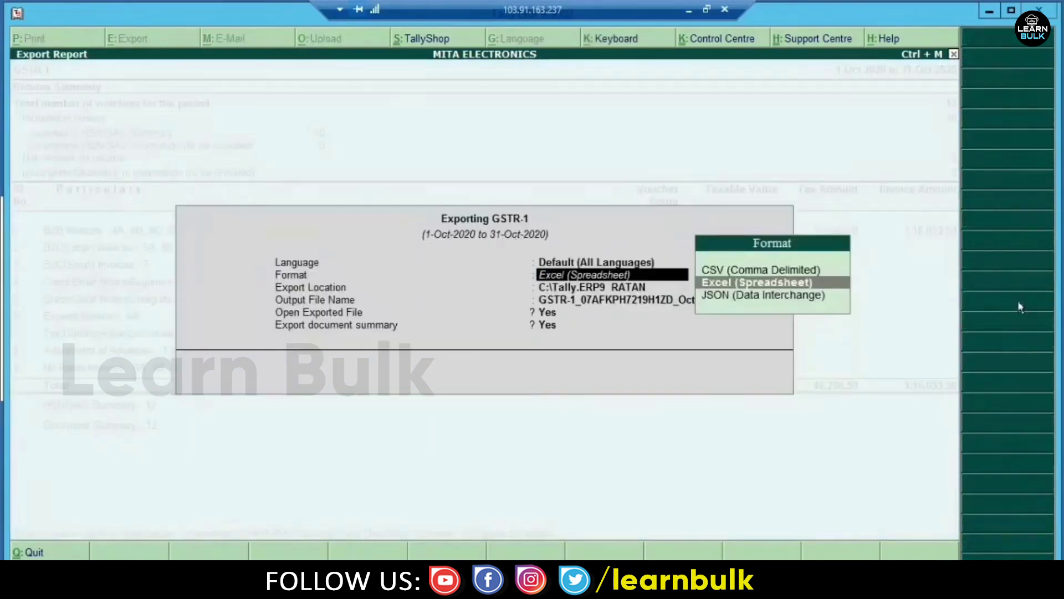
key(Down)
key(Return)
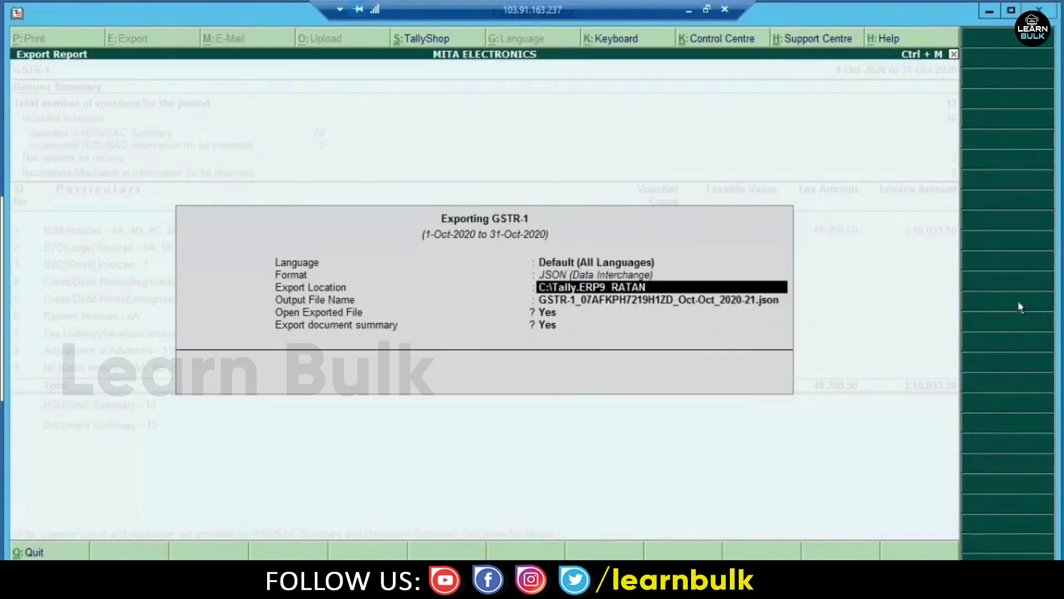
key(Return)
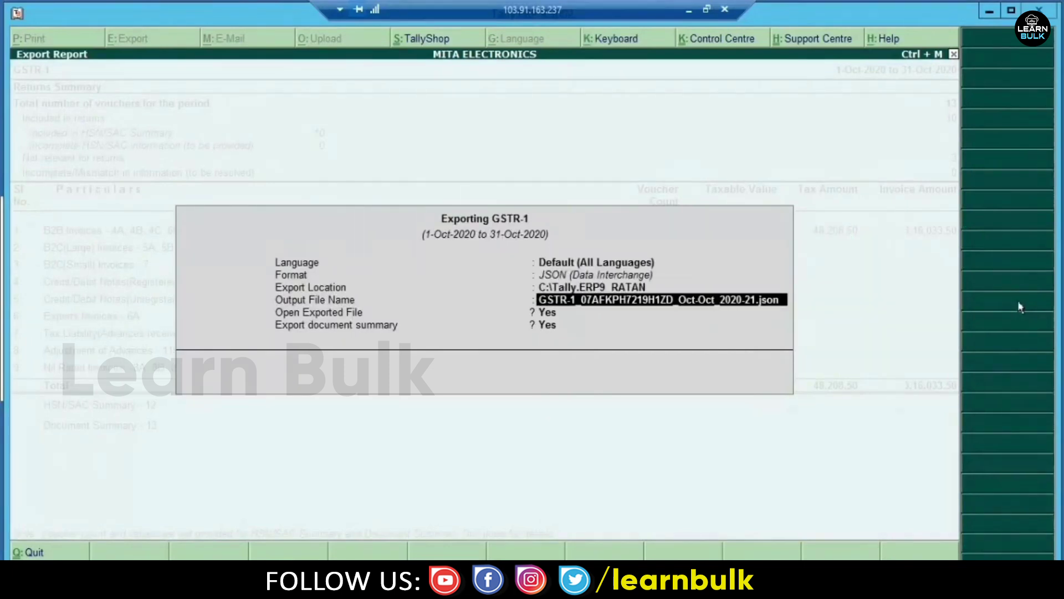
key(Return)
key(Return)
key(Return)
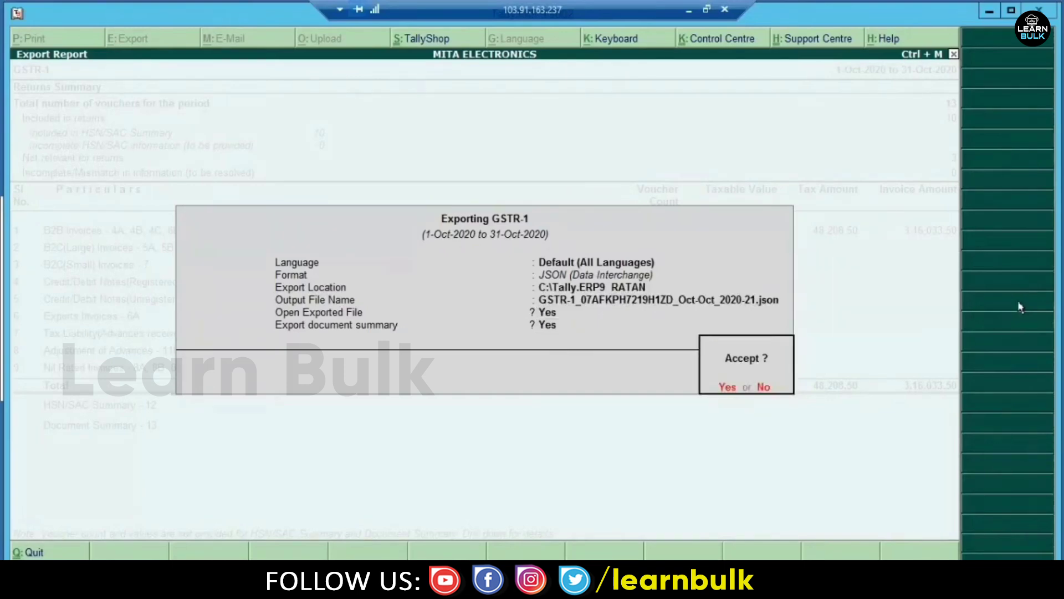
key(Return)
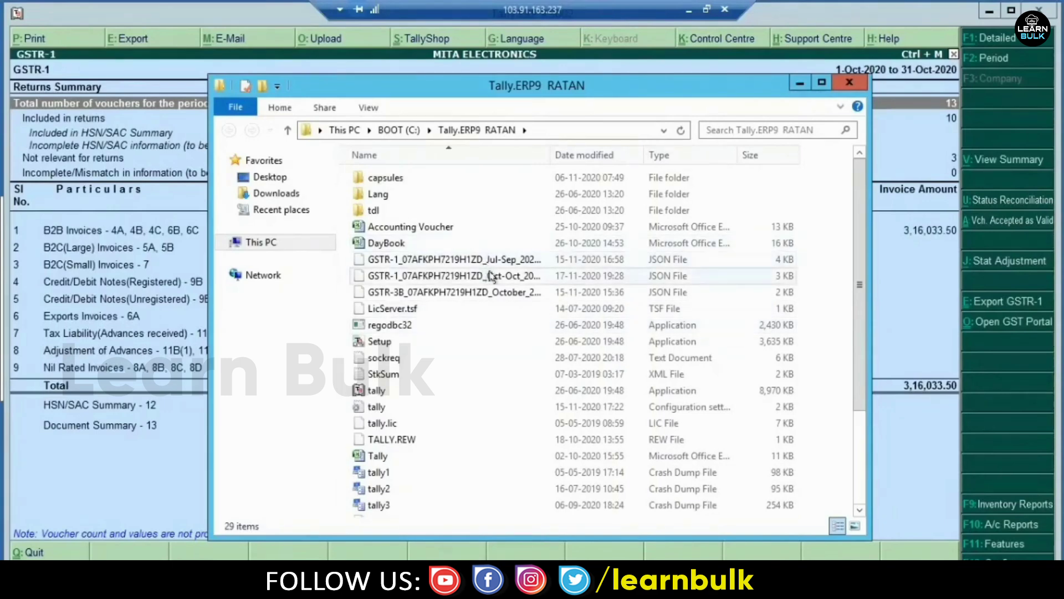
- Try opening the exported October GSTR-1 JSON, closing the app picker without opening it
double_click(524, 277)
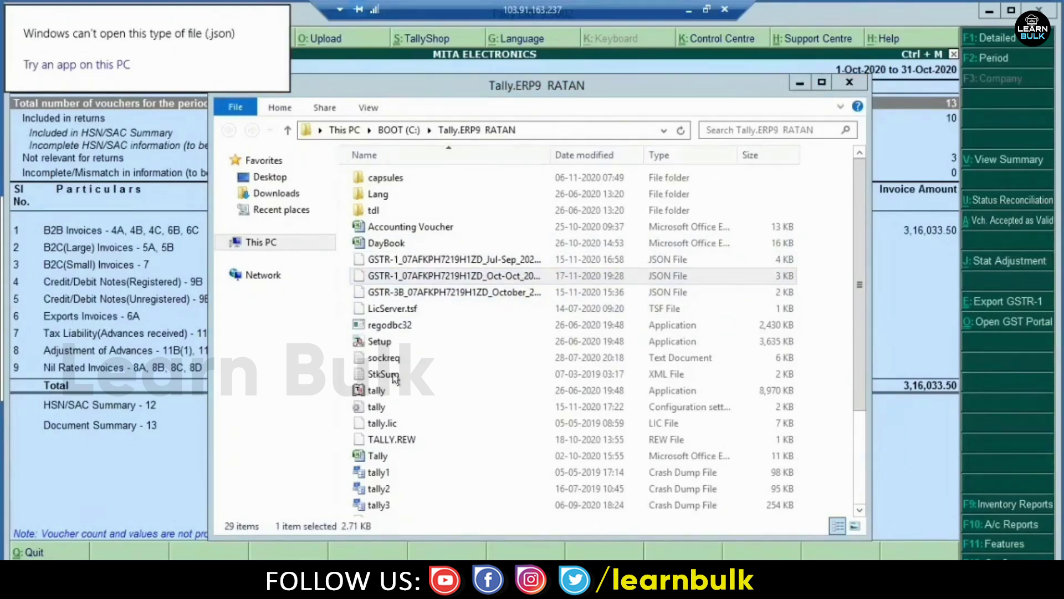
click(689, 10)
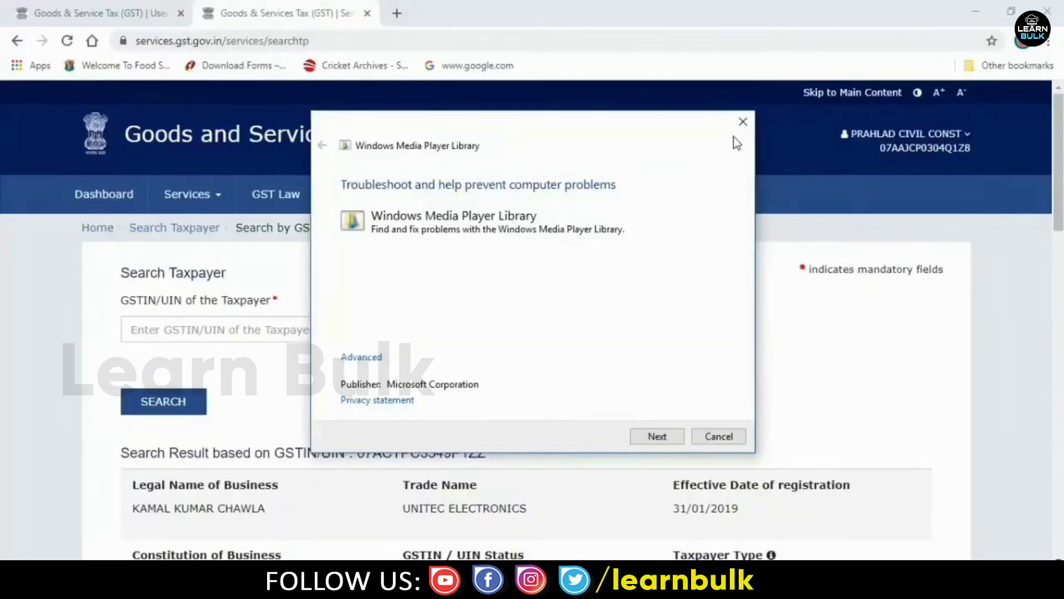
click(742, 121)
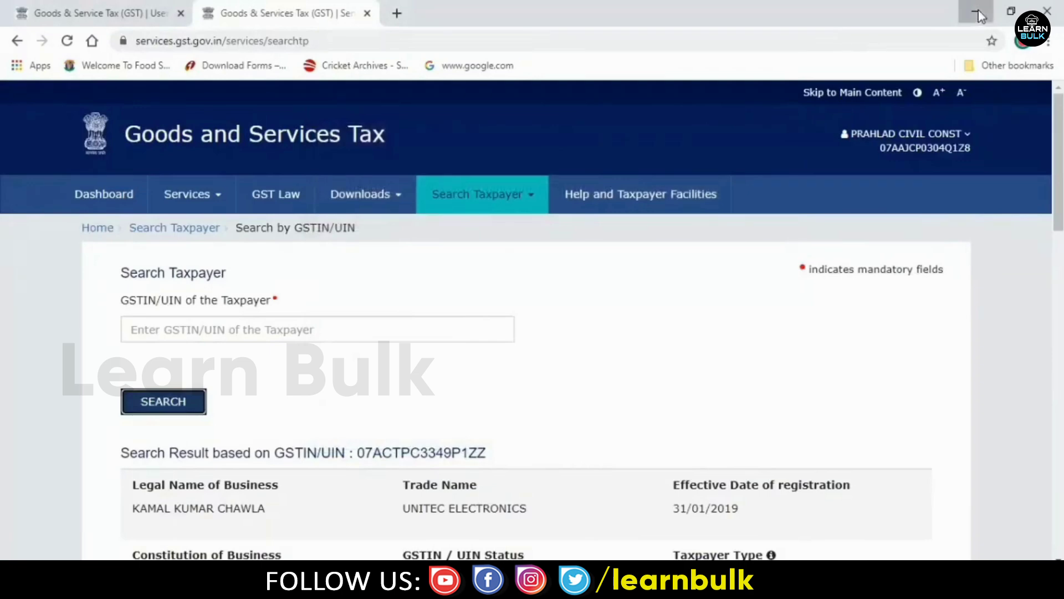
click(978, 17)
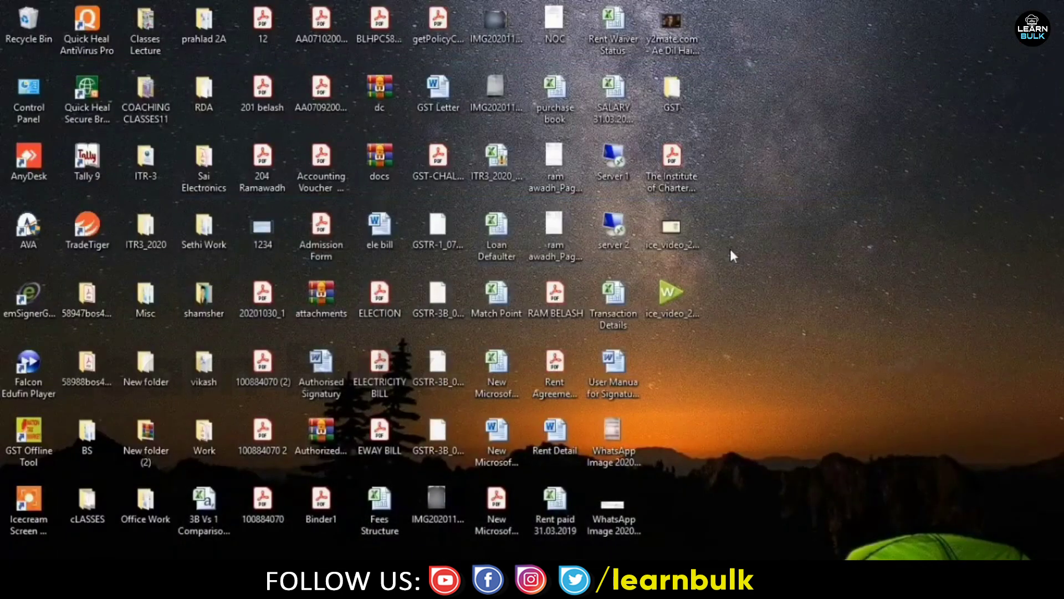
right_click(776, 323)
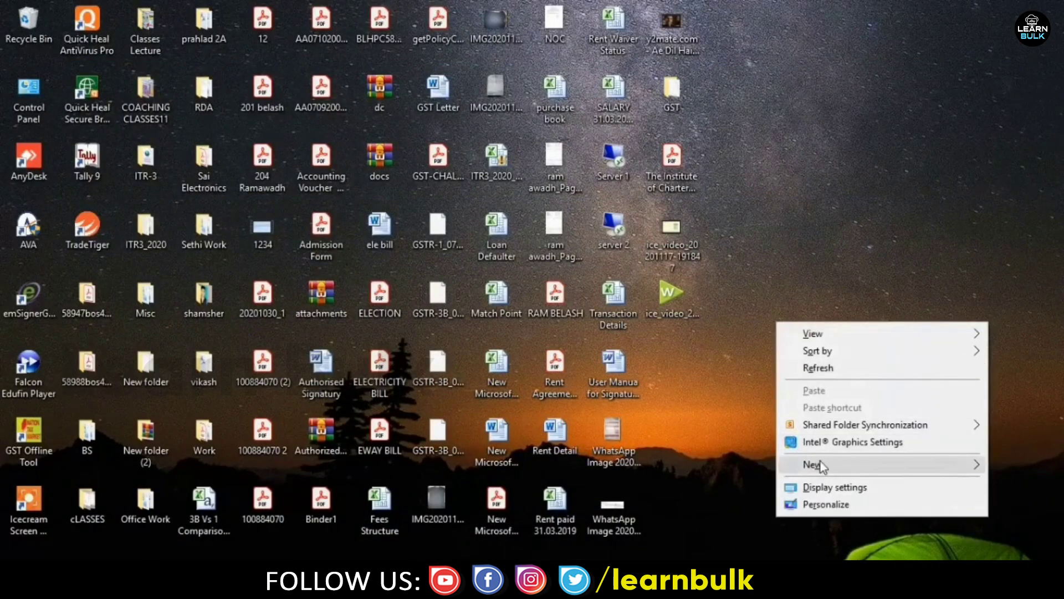
mouse_move(813, 465)
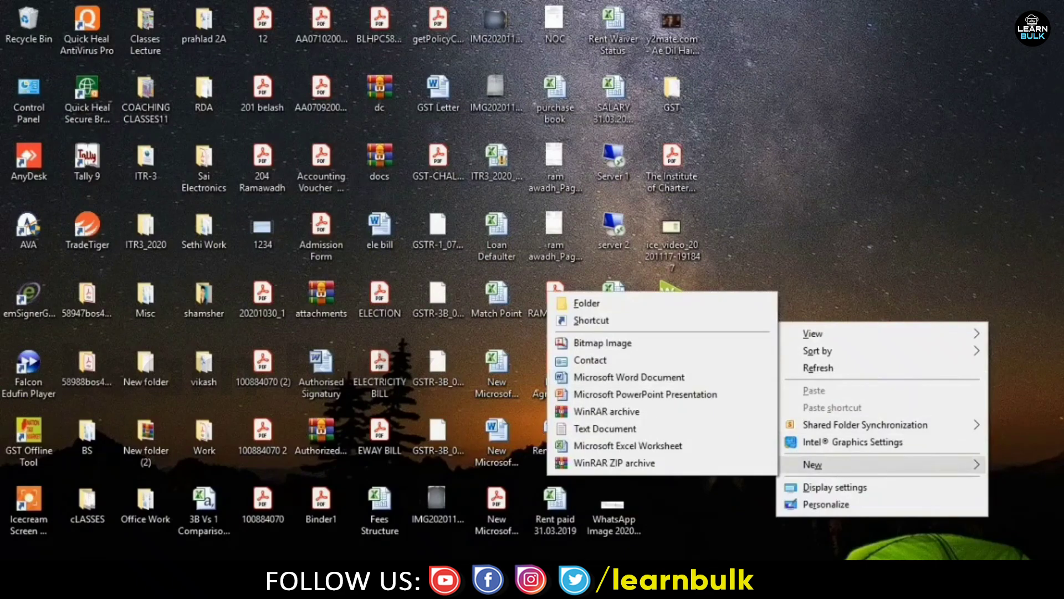
mouse_move(517, 582)
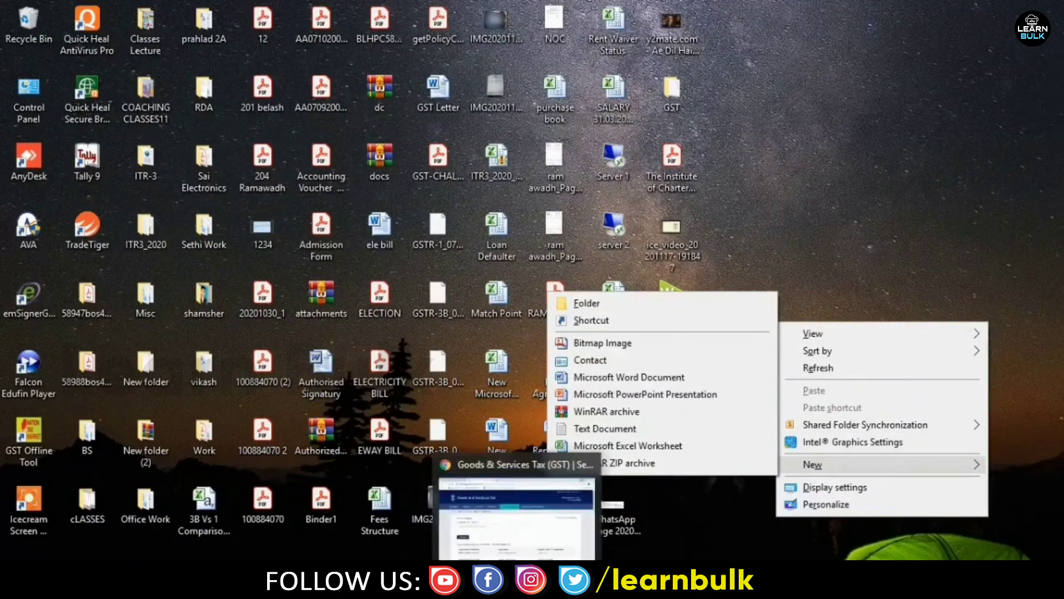
click(554, 582)
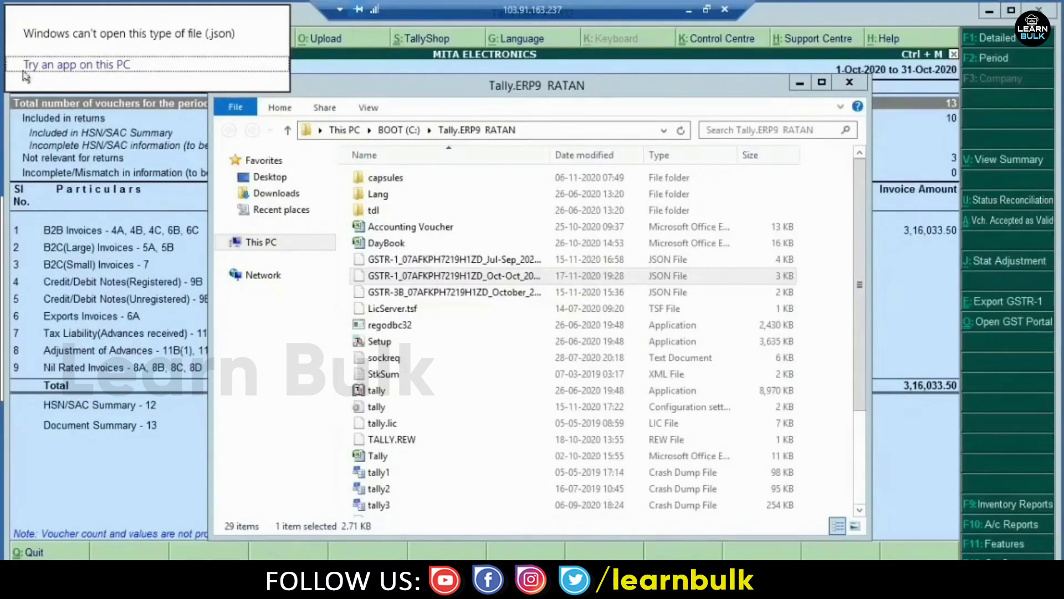
click(62, 66)
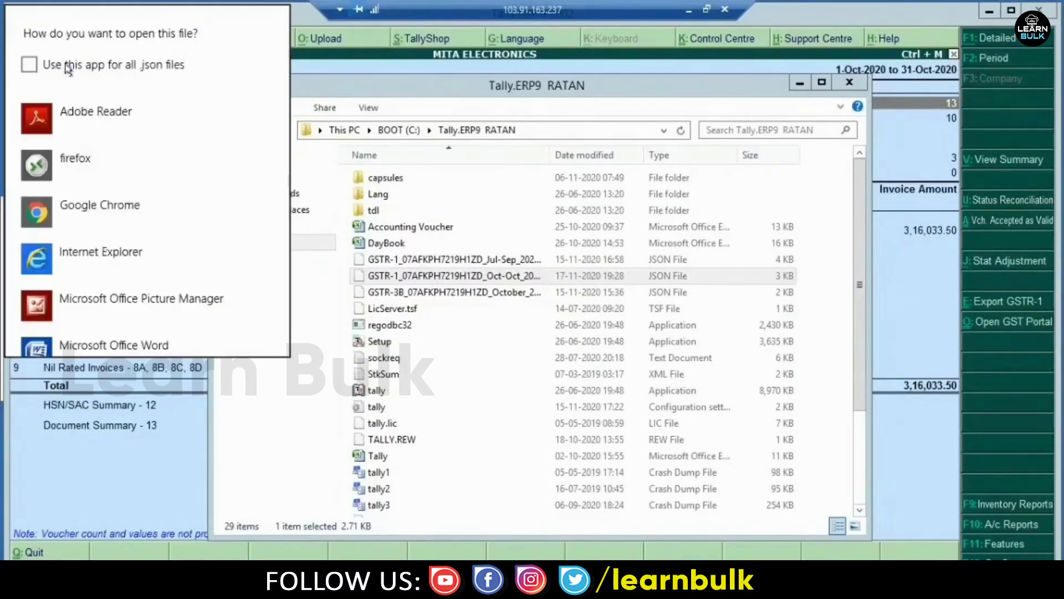
click(459, 199)
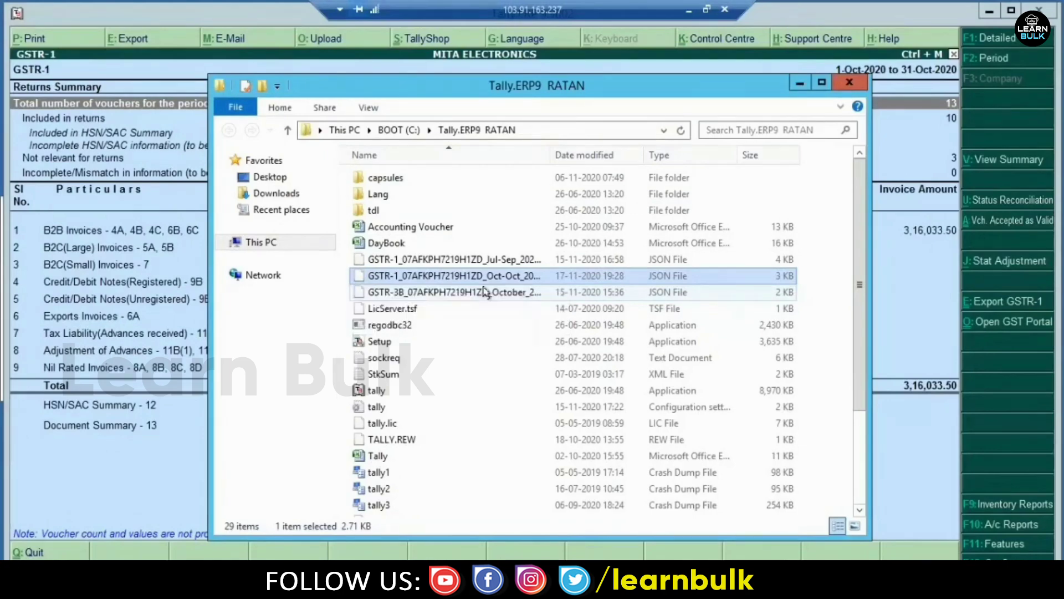
- Paste the GSTR-1 JSON onto the local desktop and restore the GST portal browser
click(689, 10)
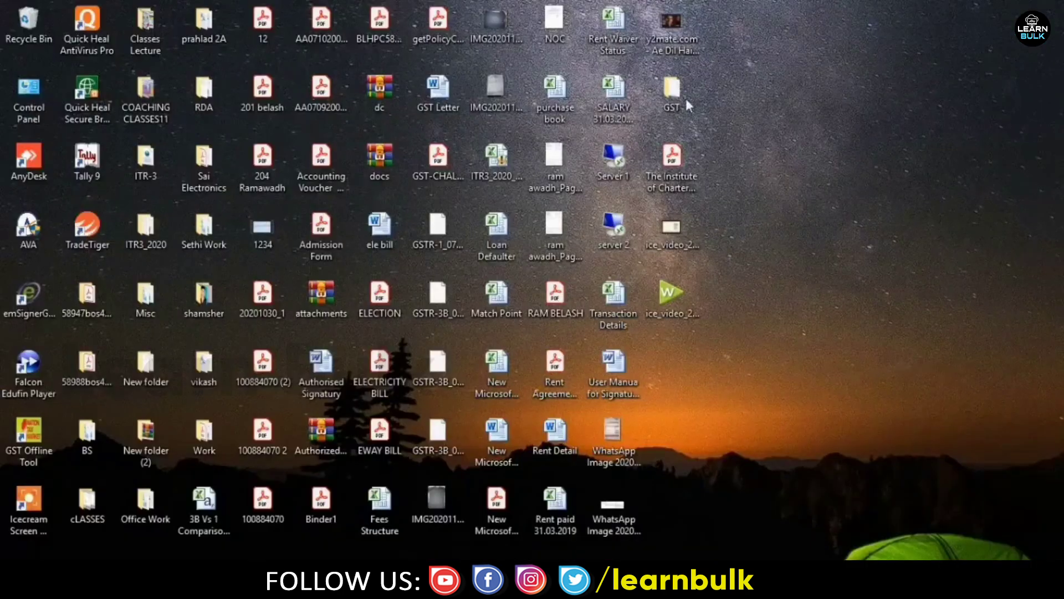
right_click(767, 210)
click(805, 280)
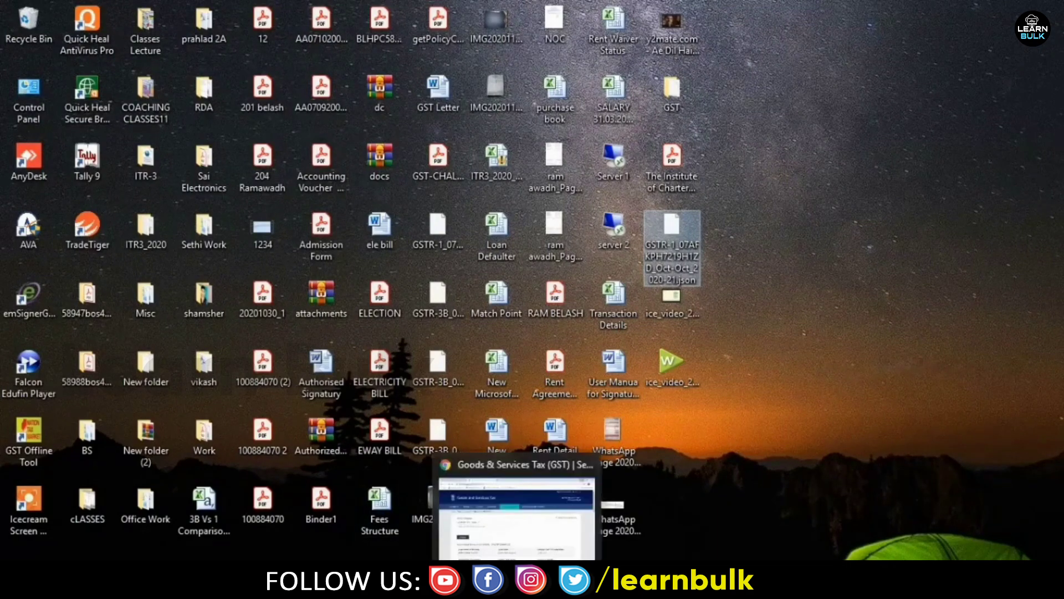
click(549, 521)
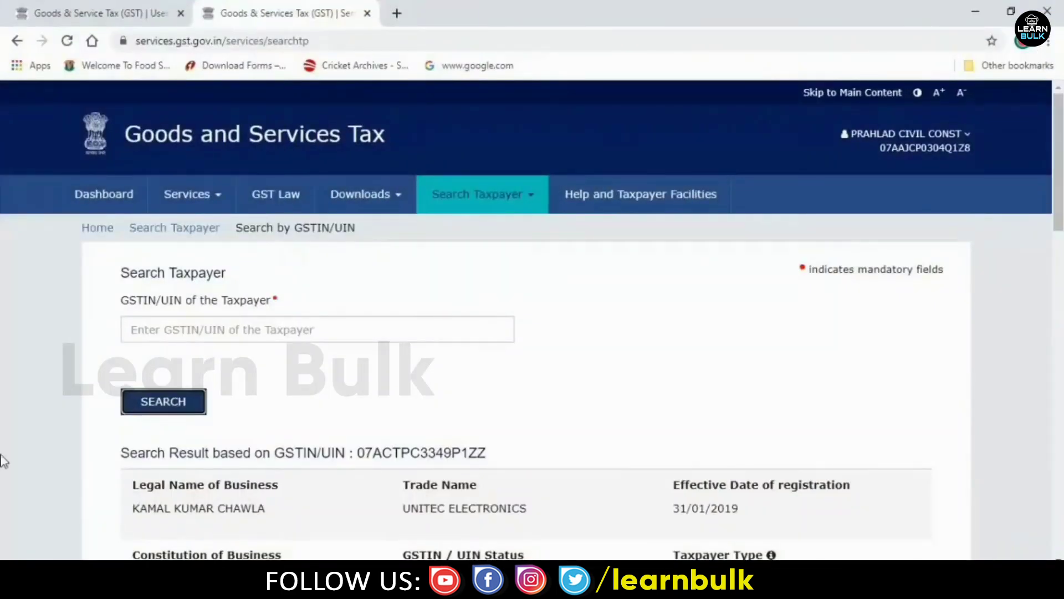
- Search returns for Financial Year 2020-21 with October as the filing period
click(104, 8)
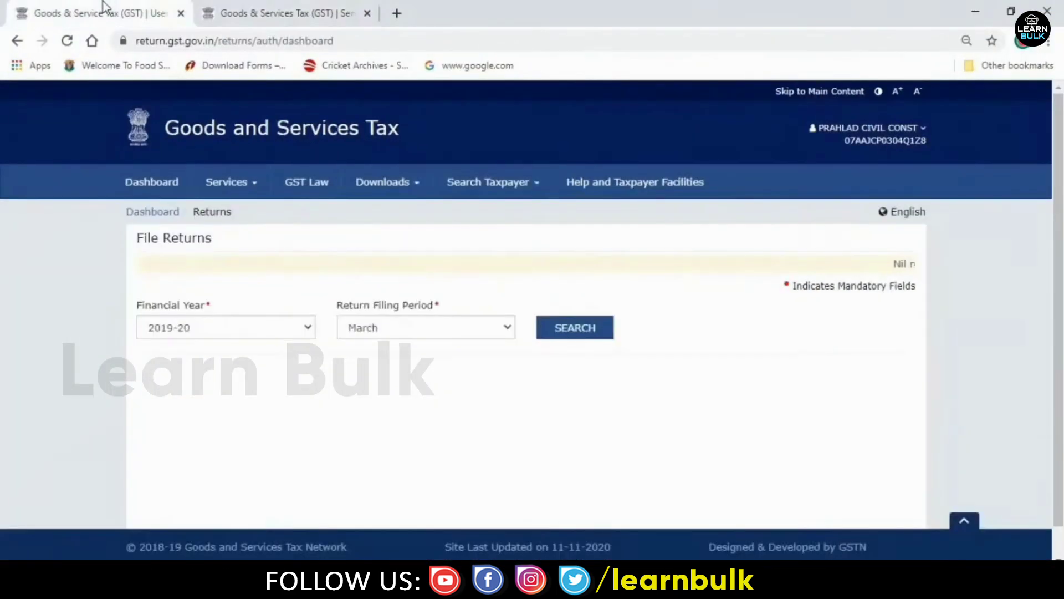
click(298, 331)
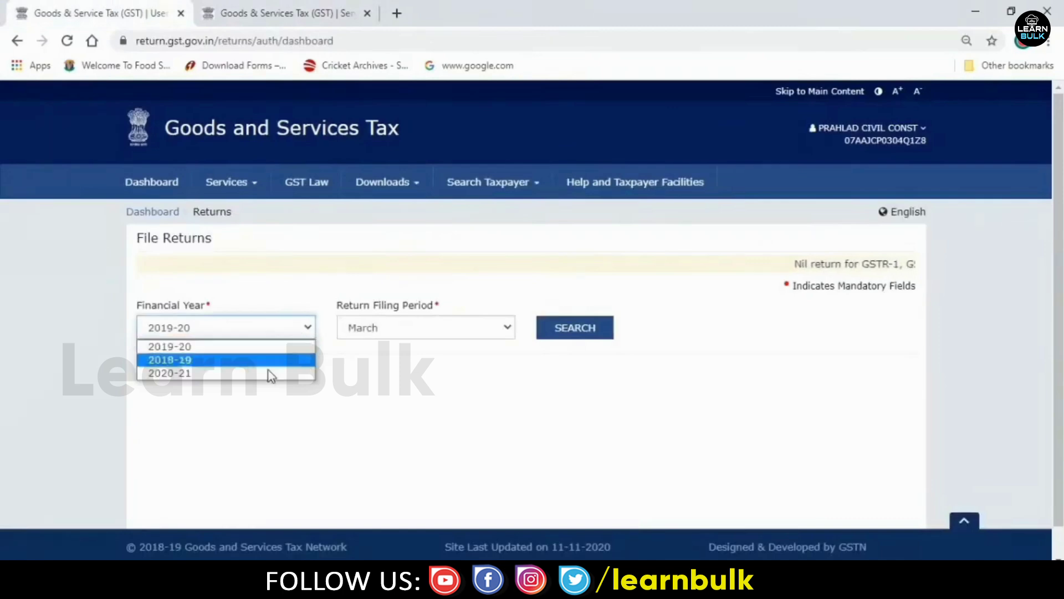
click(229, 362)
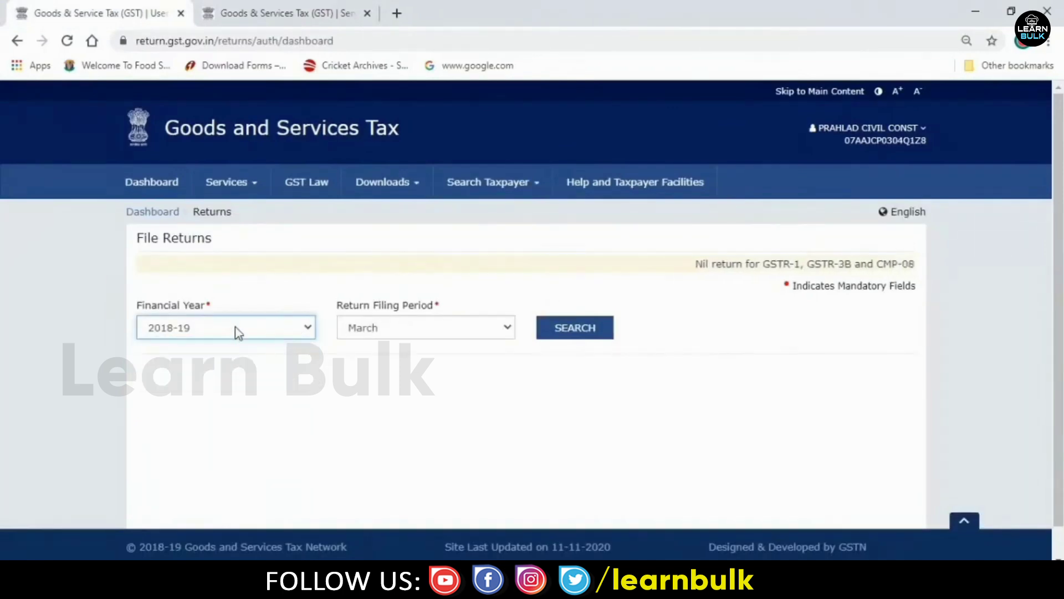
click(233, 331)
click(212, 375)
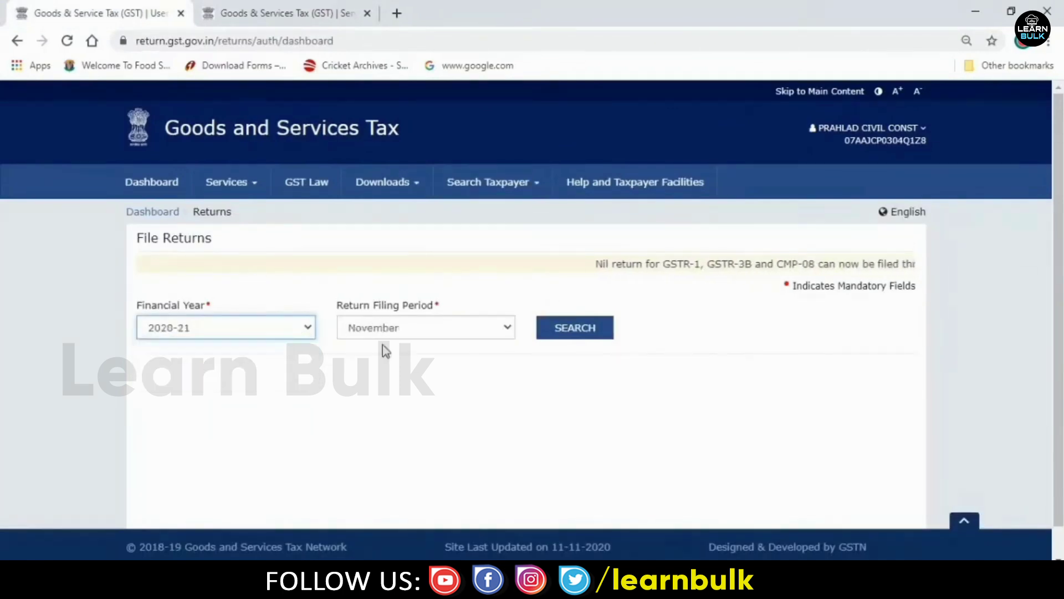
click(413, 320)
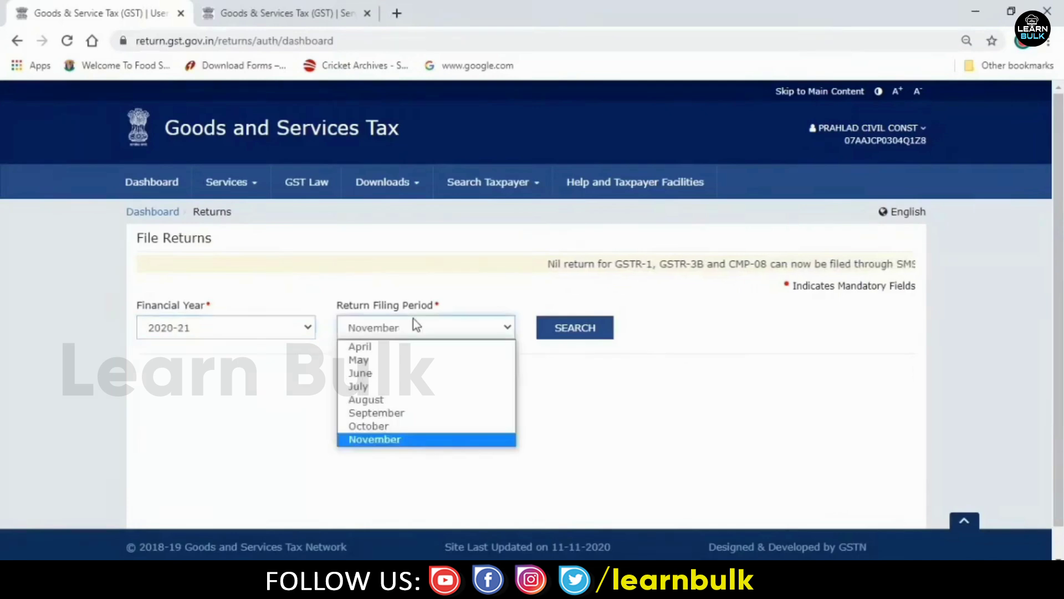
click(382, 427)
click(590, 330)
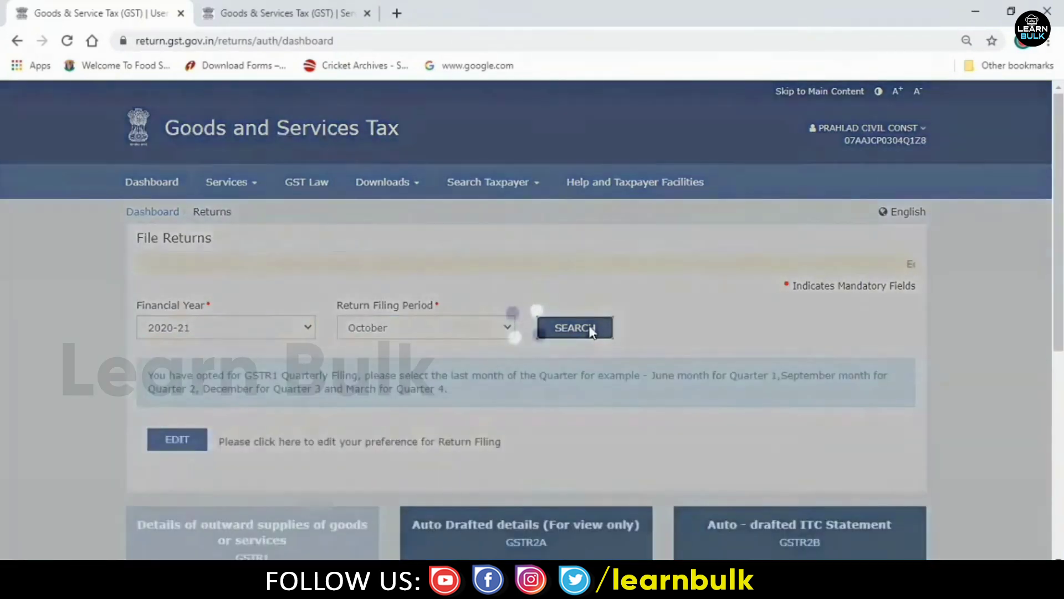
- Scroll through the October GSTR1, GSTR2A, GSTR2B and GSTR-3B return tiles
scroll(1053, 286, down, 1)
scroll(1053, 286, down, 5)
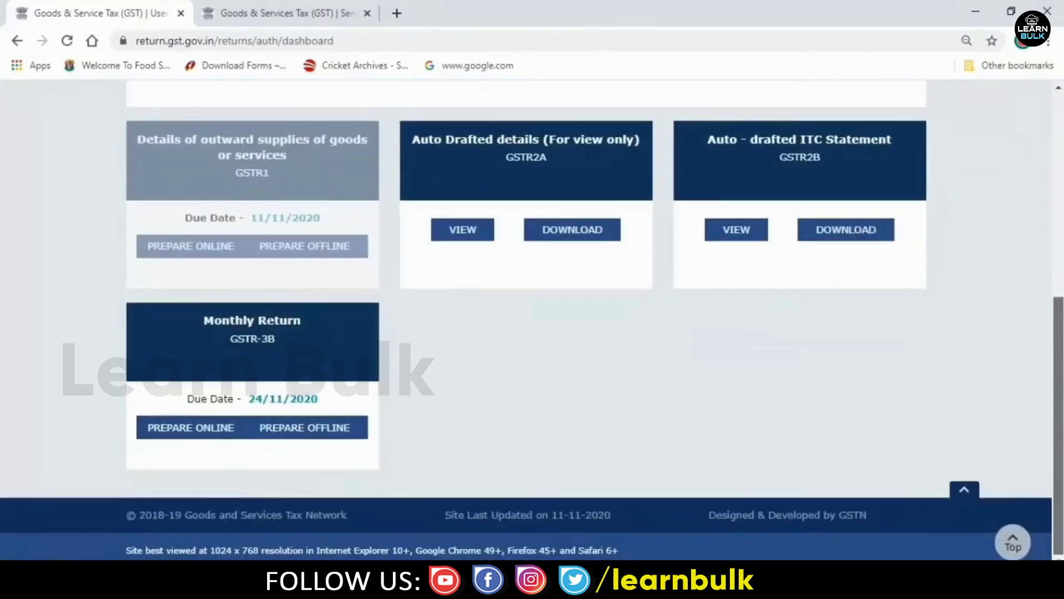
scroll(1053, 285, up, 1)
scroll(532, 331, up, 2)
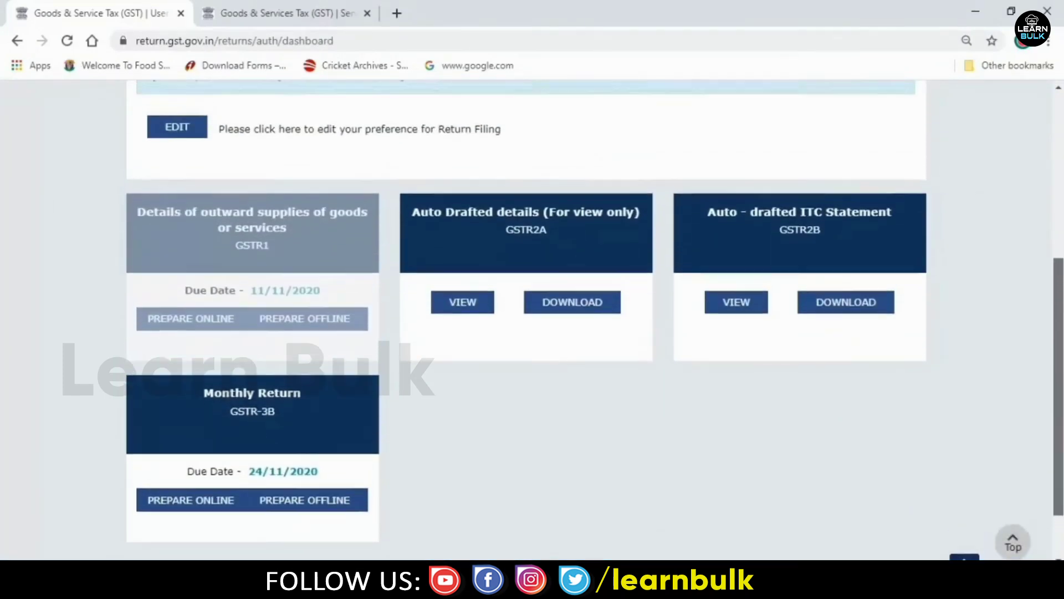
scroll(532, 331, up, 3)
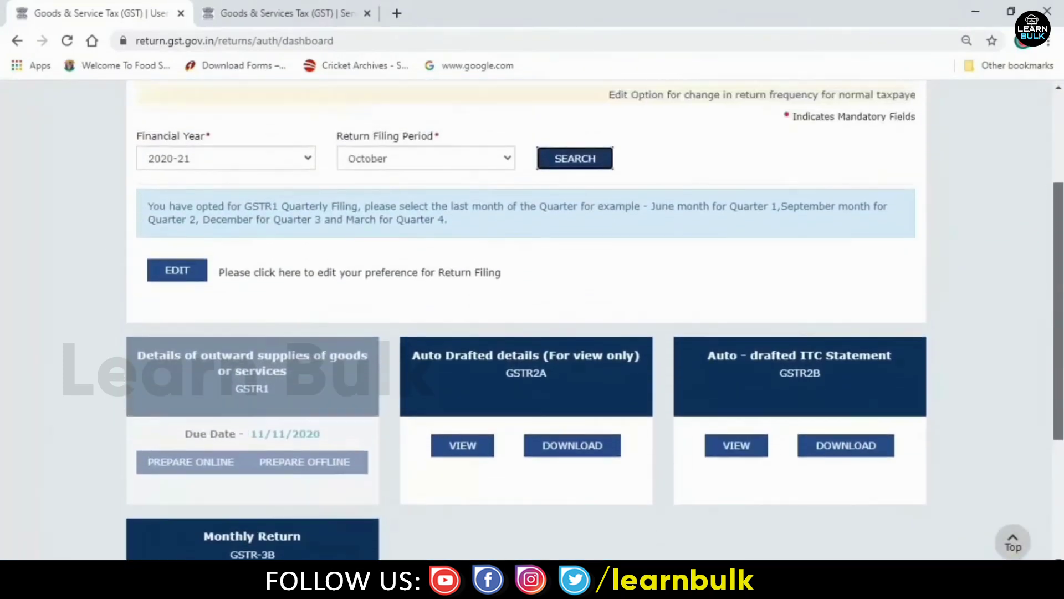
scroll(1047, 350, down, 4)
scroll(1049, 351, down, 2)
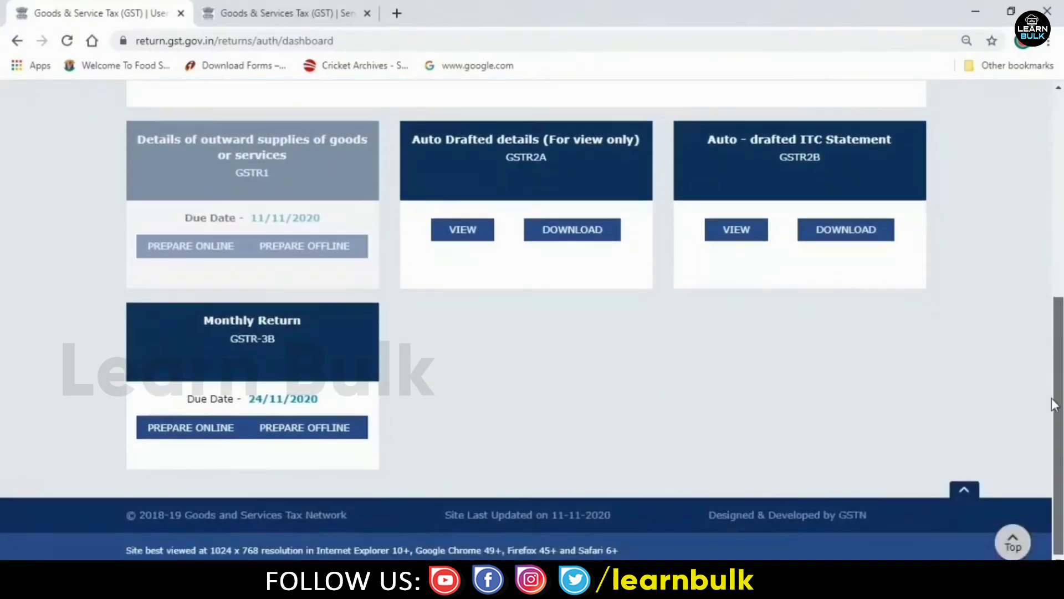
scroll(1049, 352, up, 1)
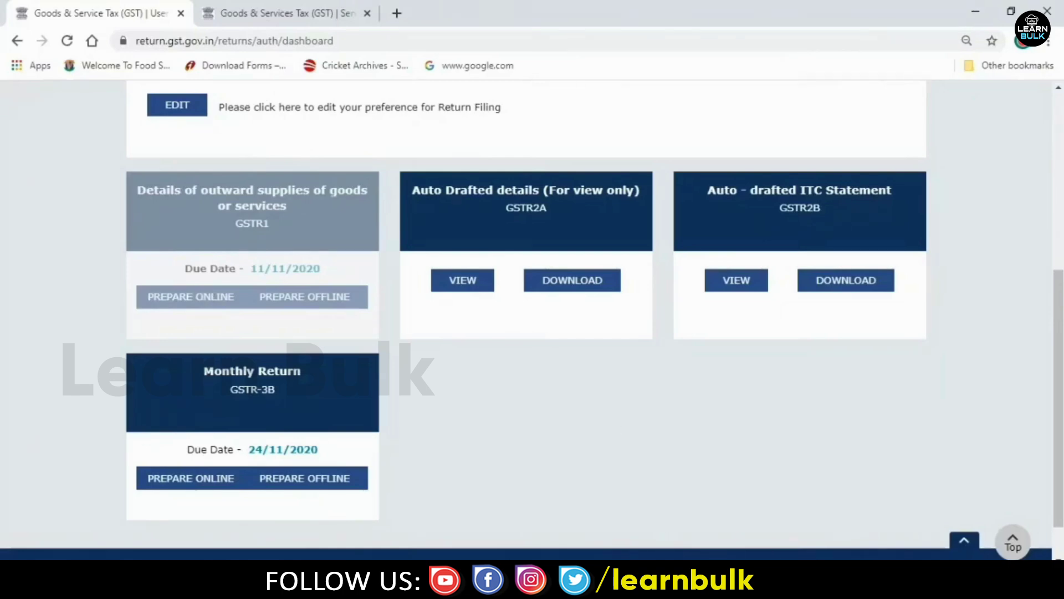
mouse_move(631, 588)
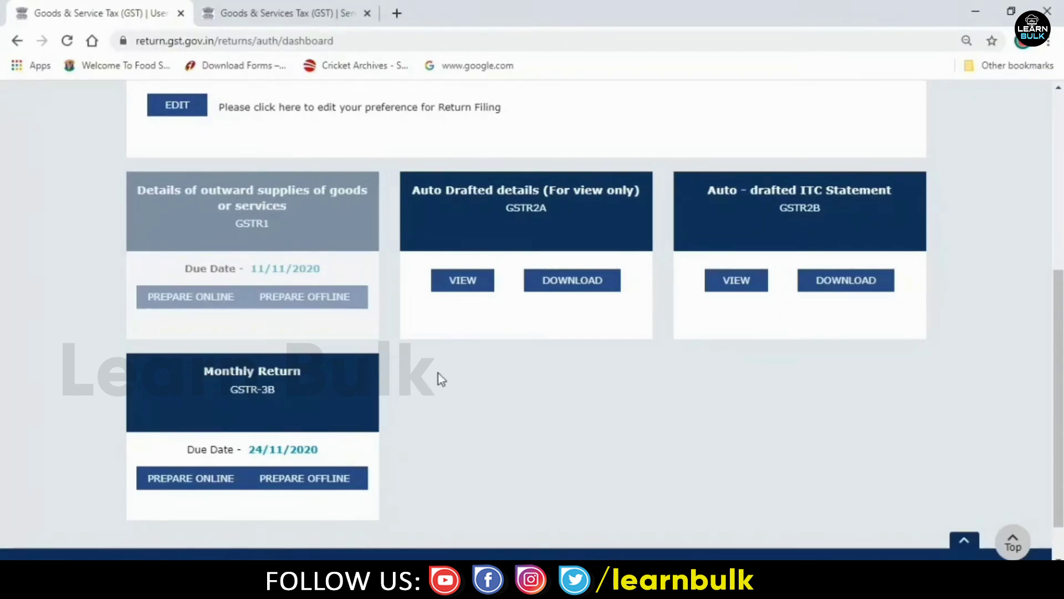
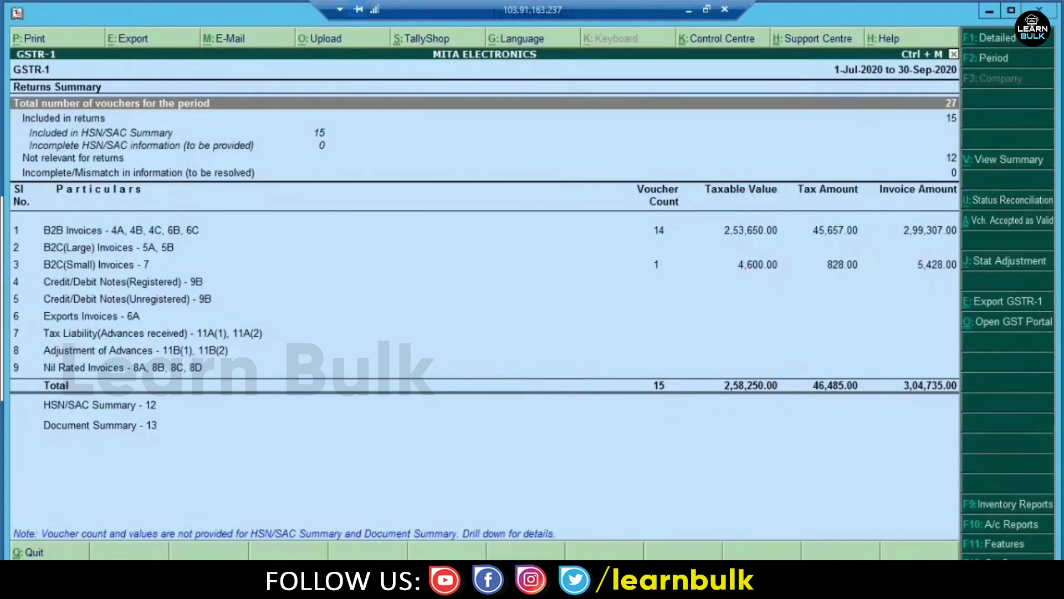
- Reopen GSTR-1 and drill into B2C(Small) Invoices for West Bengal 18% to list its voucher
key(Escape)
key(Return)
key(Down)
key(Down)
key(Up)
key(Up)
key(Down)
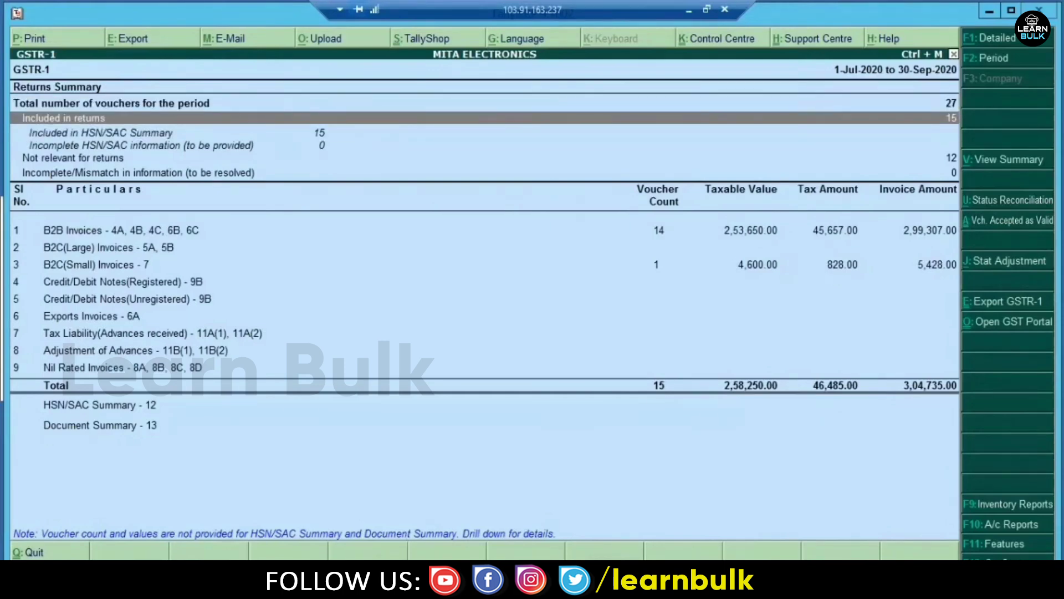
key(Down)
key(Down)
key(Down)
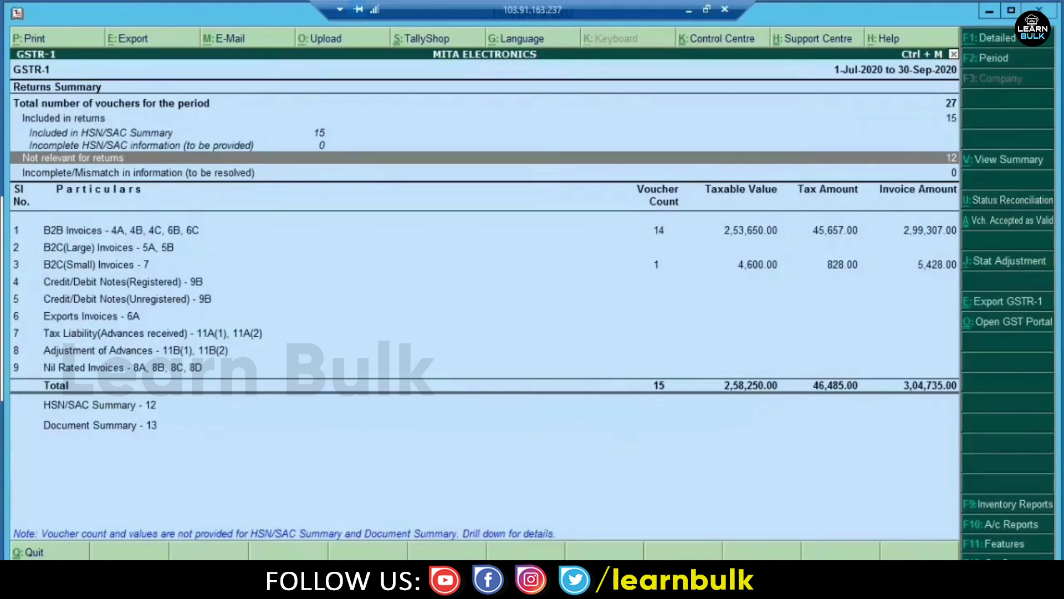
key(Down)
key(Down)
key(Down)
key(Up)
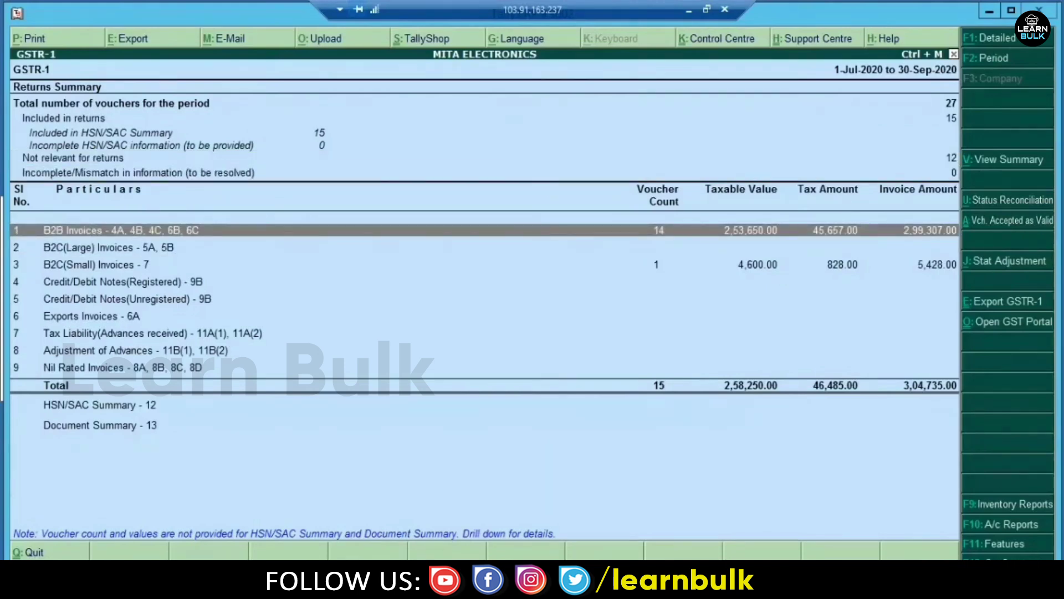
key(Down)
key(Down)
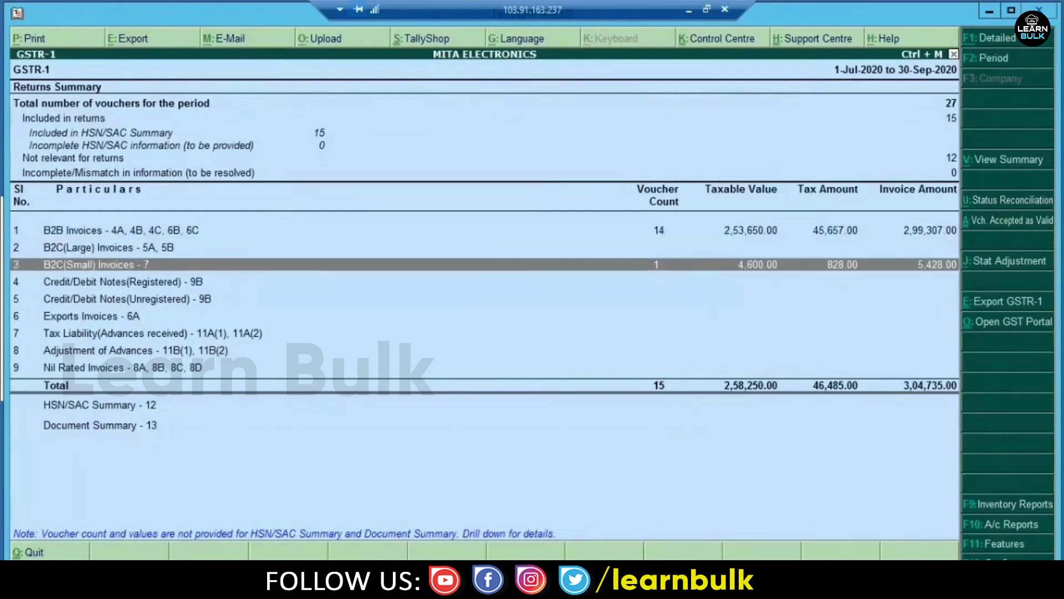
key(Return)
key(Return)
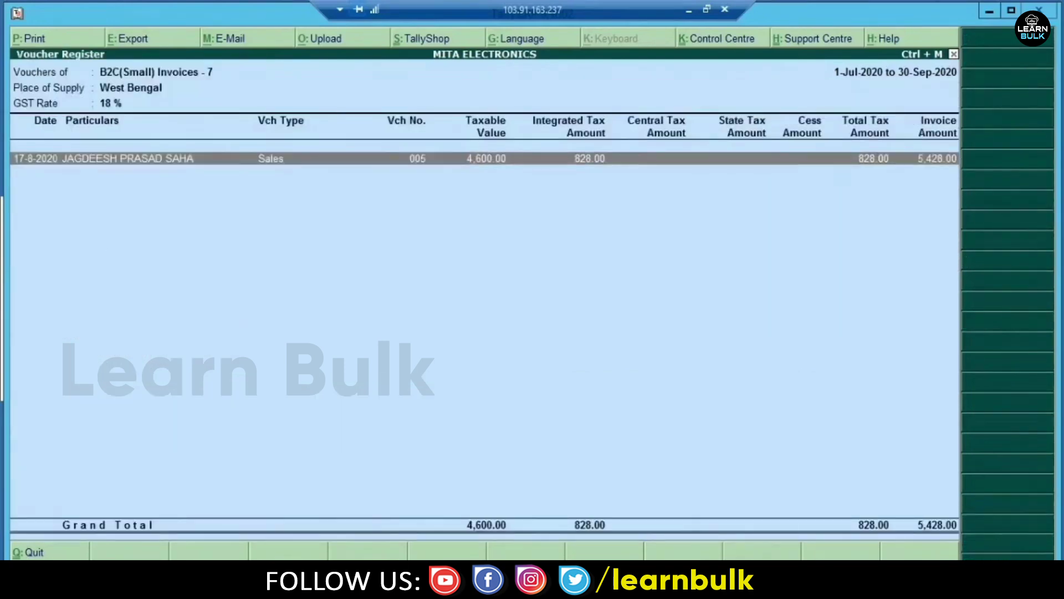
key(Return)
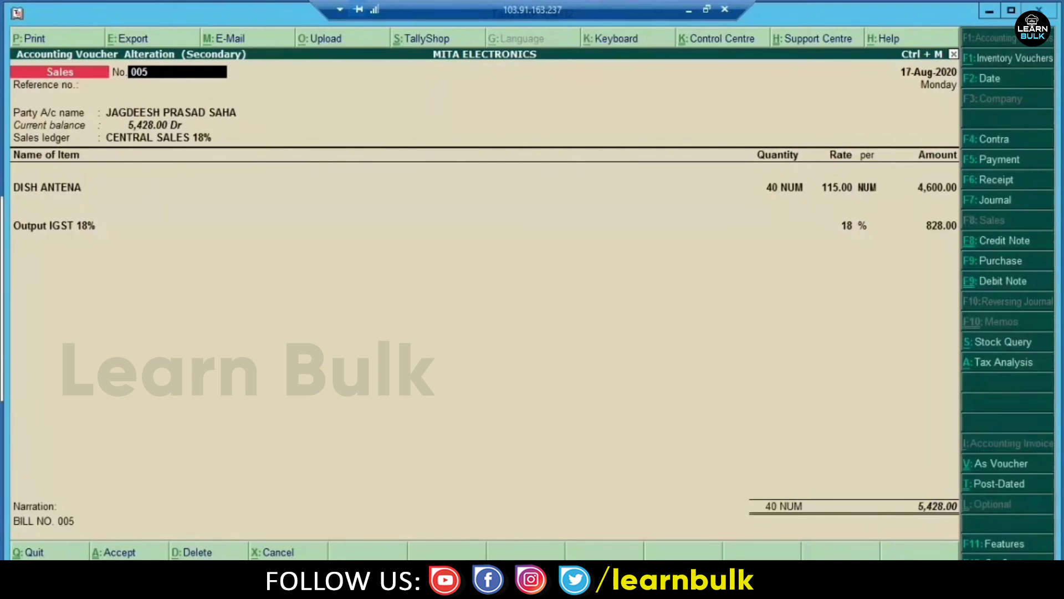
- Open the 5,428.00 sales voucher and view its unregistered West Bengal party ledger
key(Return)
key(Return)
key(Return)
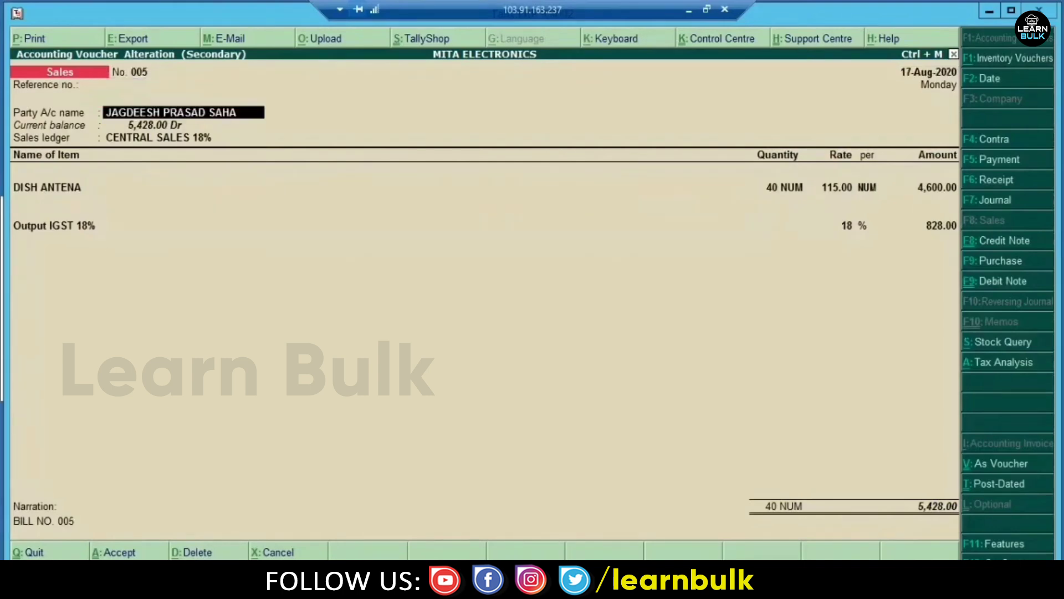
key(ctrl+Return)
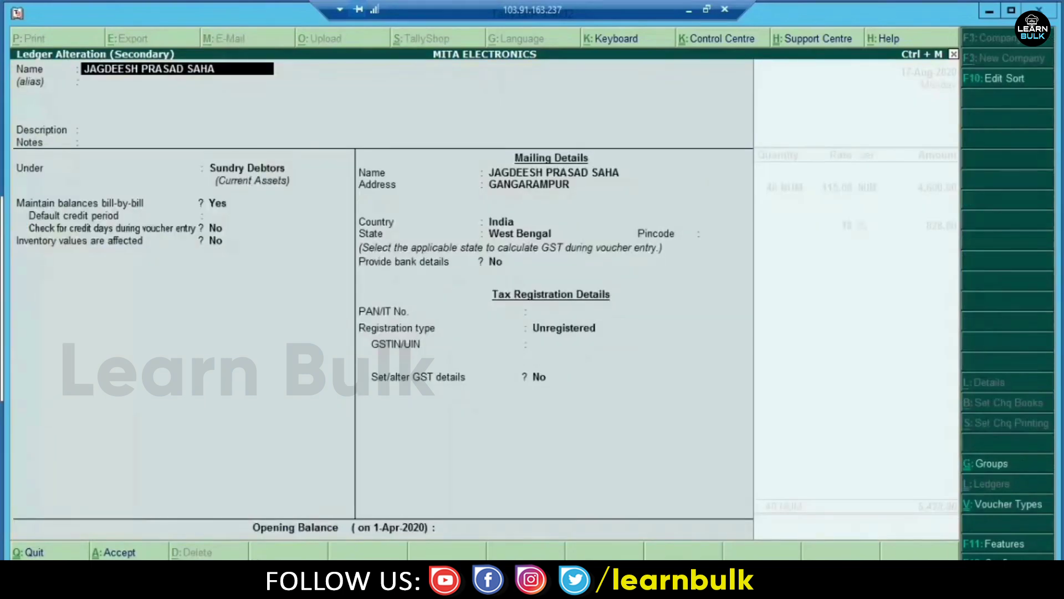
key(Escape)
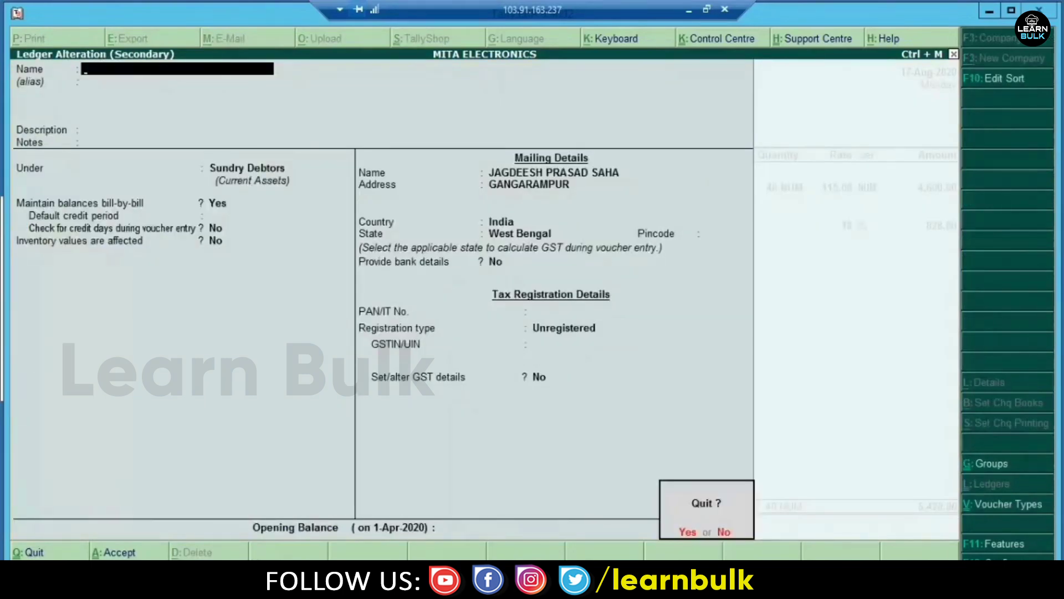
key(Return)
- Back out of the voucher and register to the GSTR-1 Returns Summary
key(Escape)
key(Return)
key(Escape)
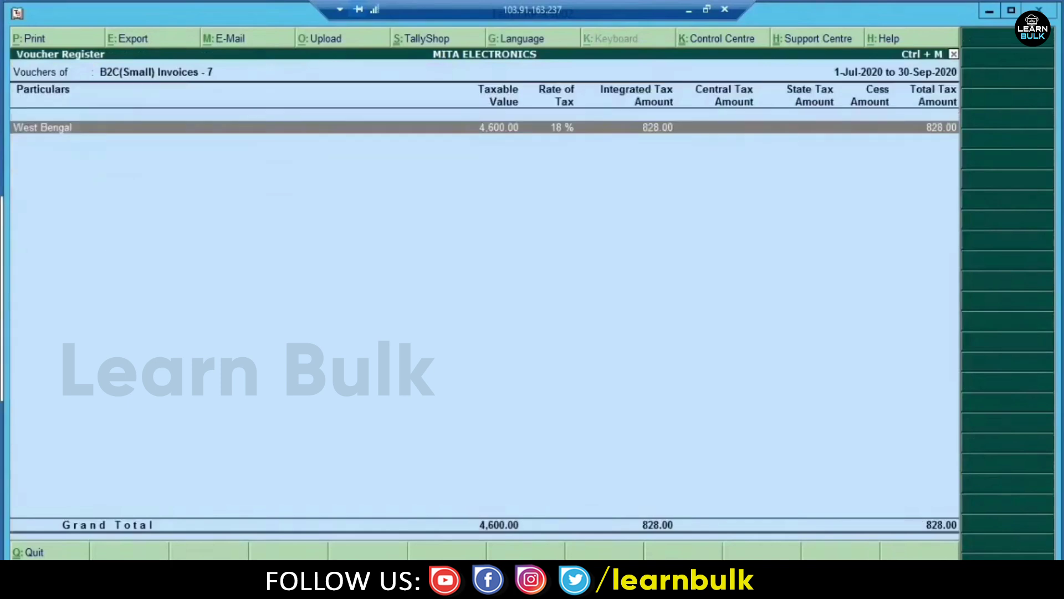
key(Escape)
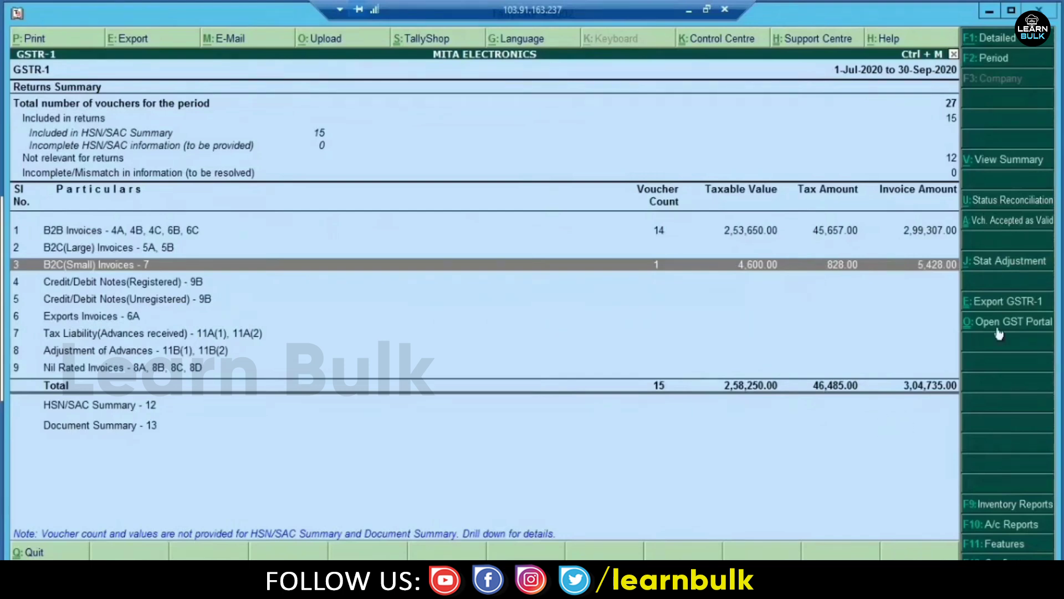
- Export the Jul–Sep 2020 GSTR-1 in JSON (Data Interchange) format, accepting the default location and settings
click(1022, 306)
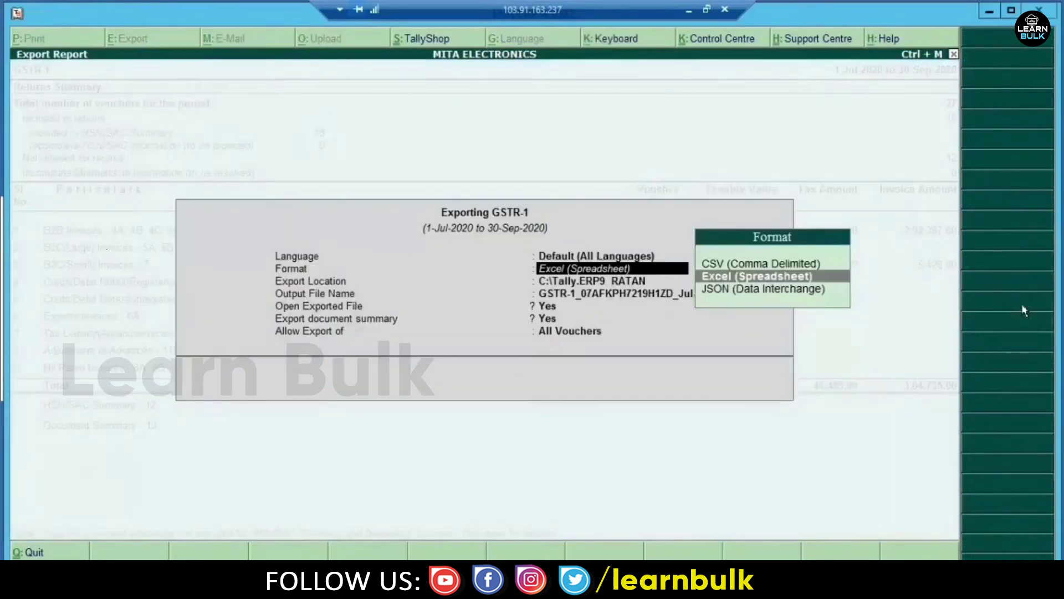
key(Down)
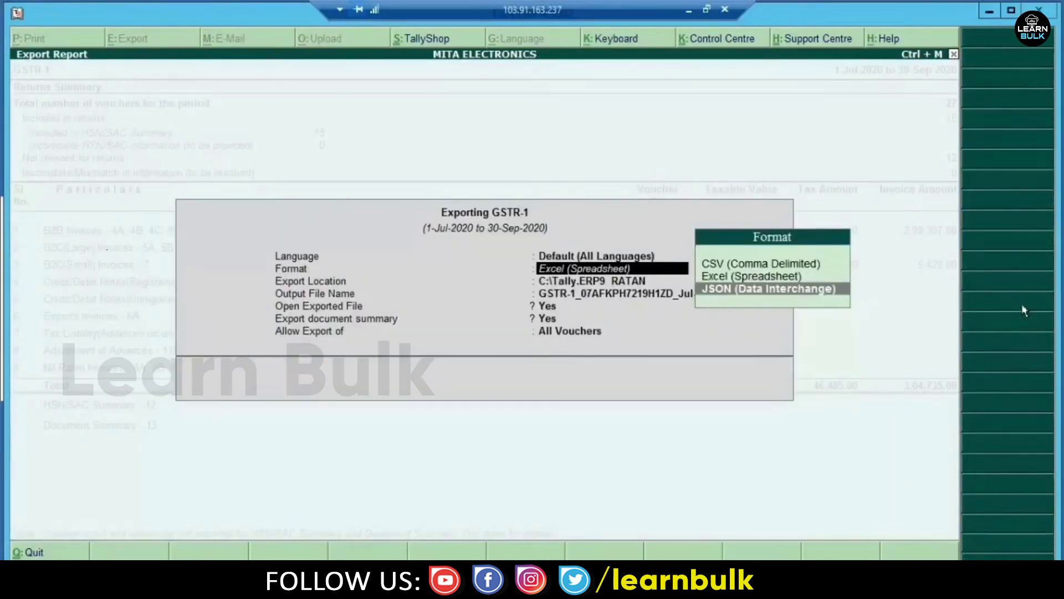
key(Return)
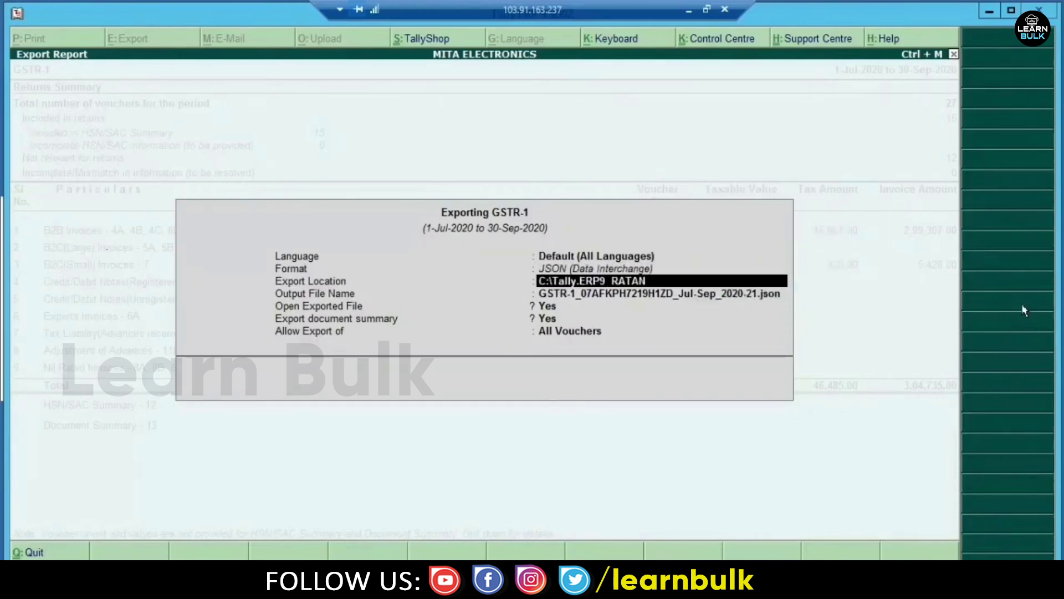
key(Return)
key(Return)
key(Return)
key(Return)
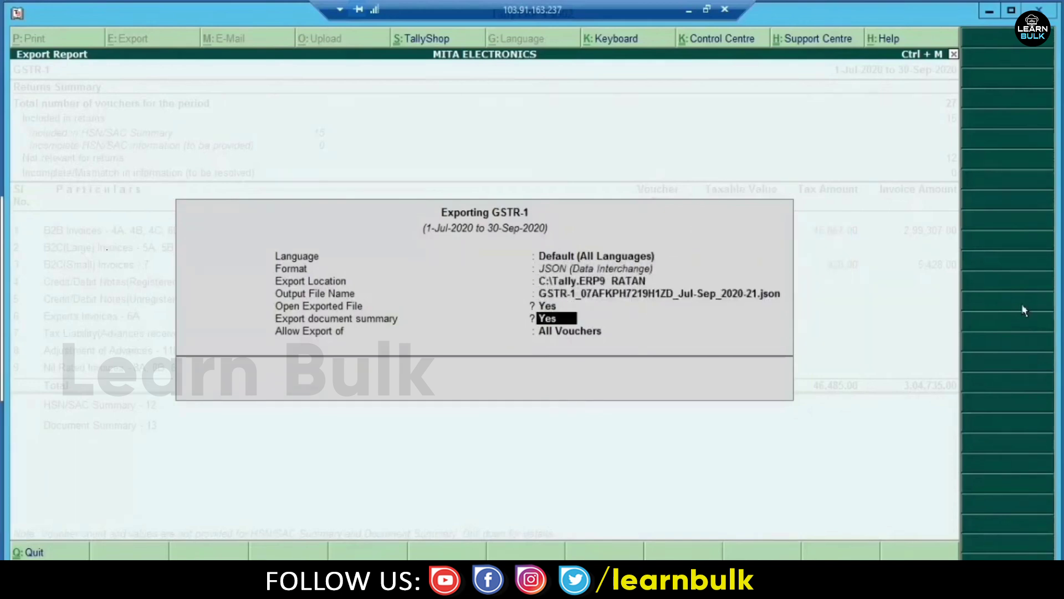
key(Return)
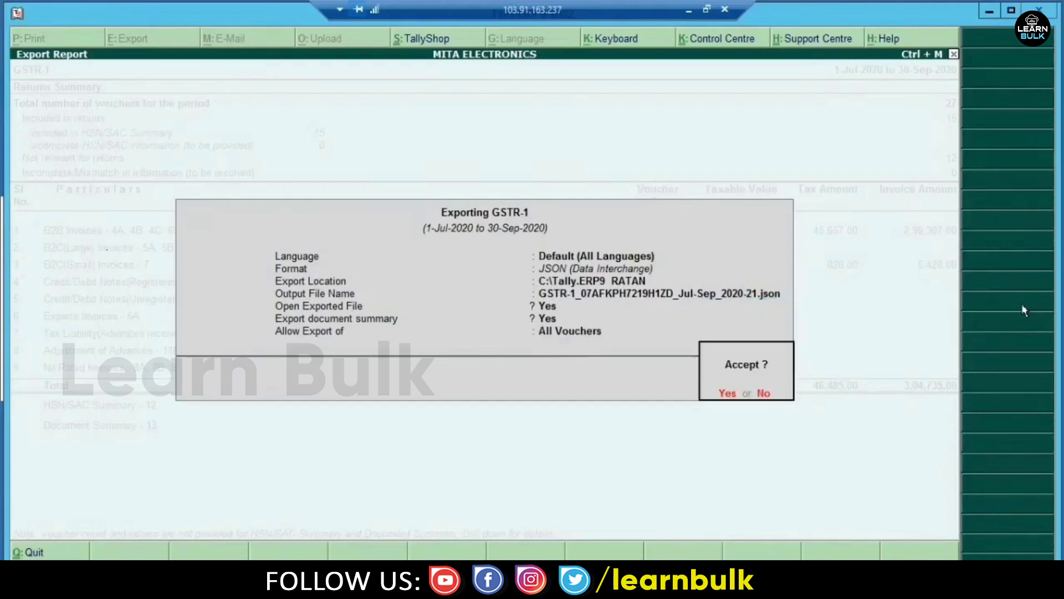
key(Return)
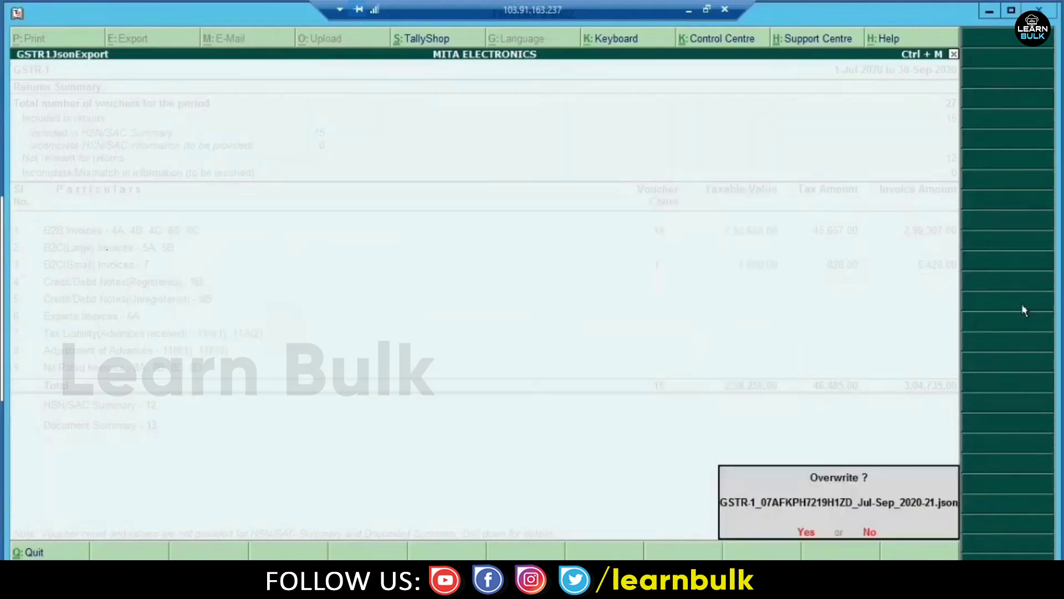
- Overwrite the old JSON and check the new 3.30 KB Jul–Sep GSTR-1 file in the Tally.ERP9 RATAN folder
click(807, 532)
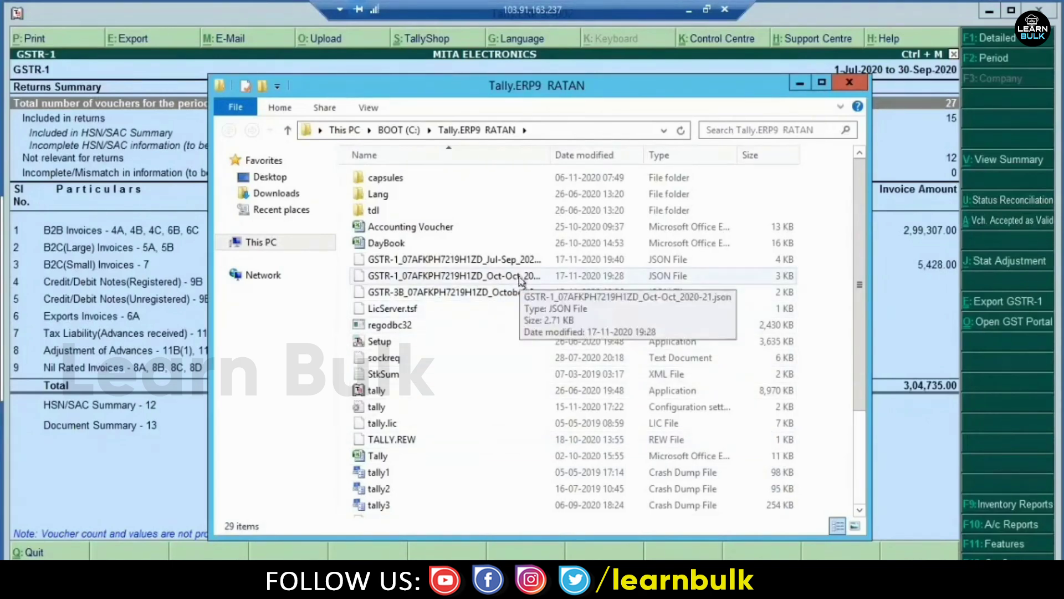
double_click(510, 261)
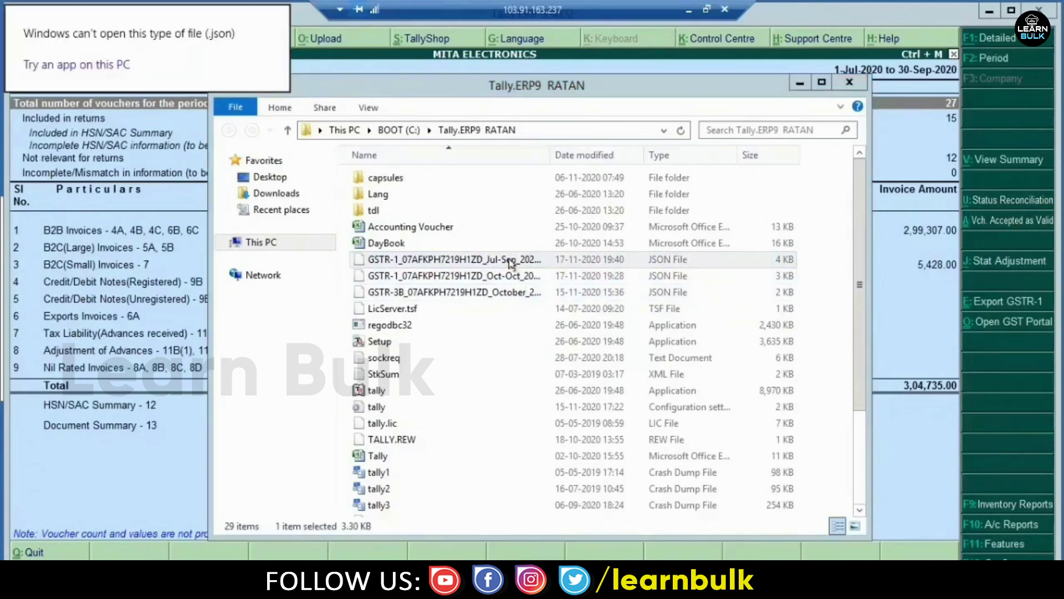
click(377, 92)
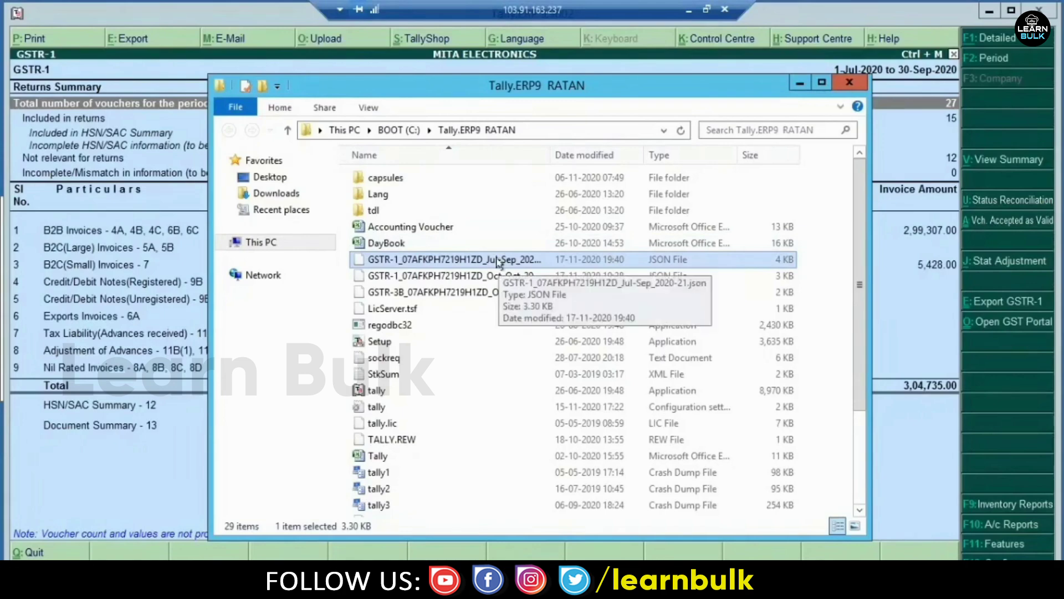
click(690, 10)
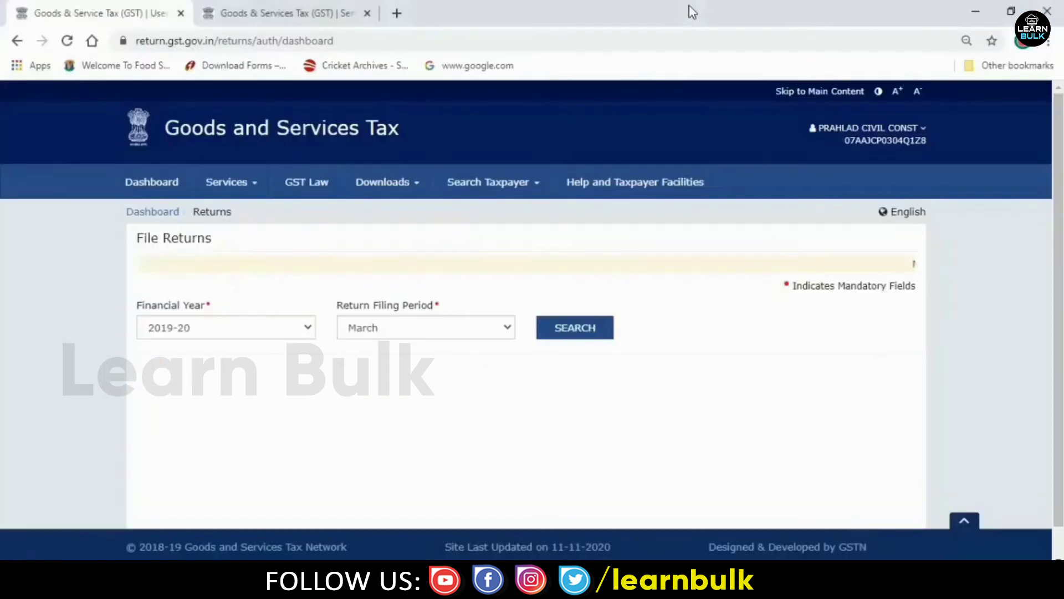
- Delete the October GSTR-1 JSON file from the desktop
click(976, 12)
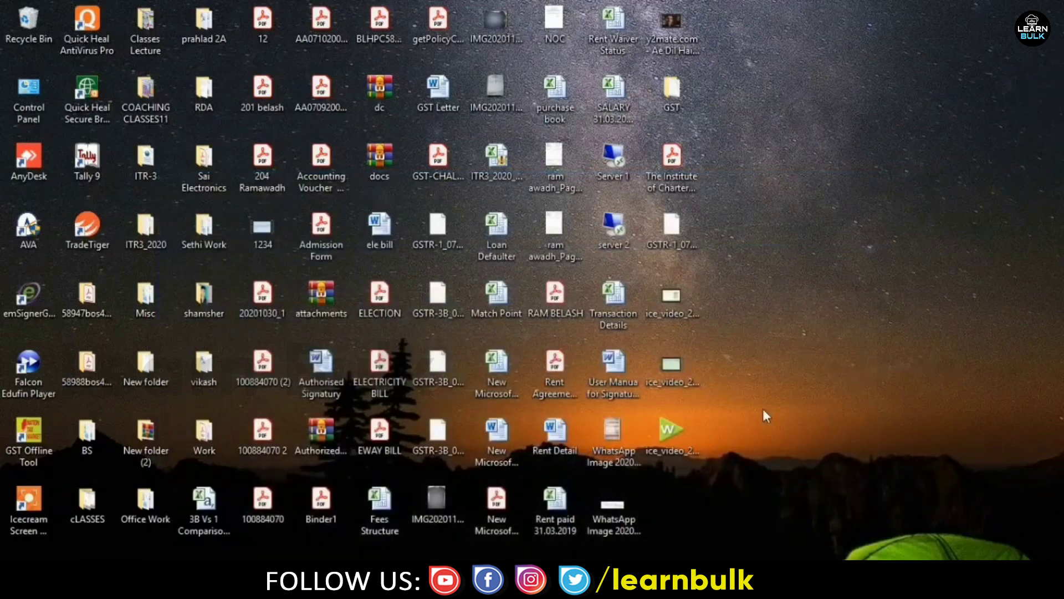
click(673, 241)
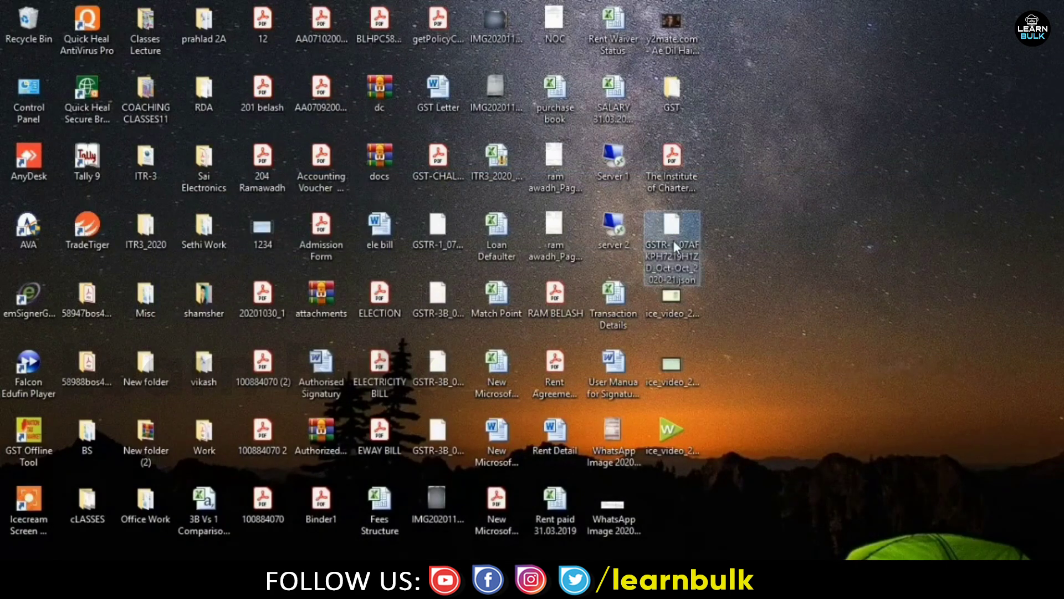
key(Delete)
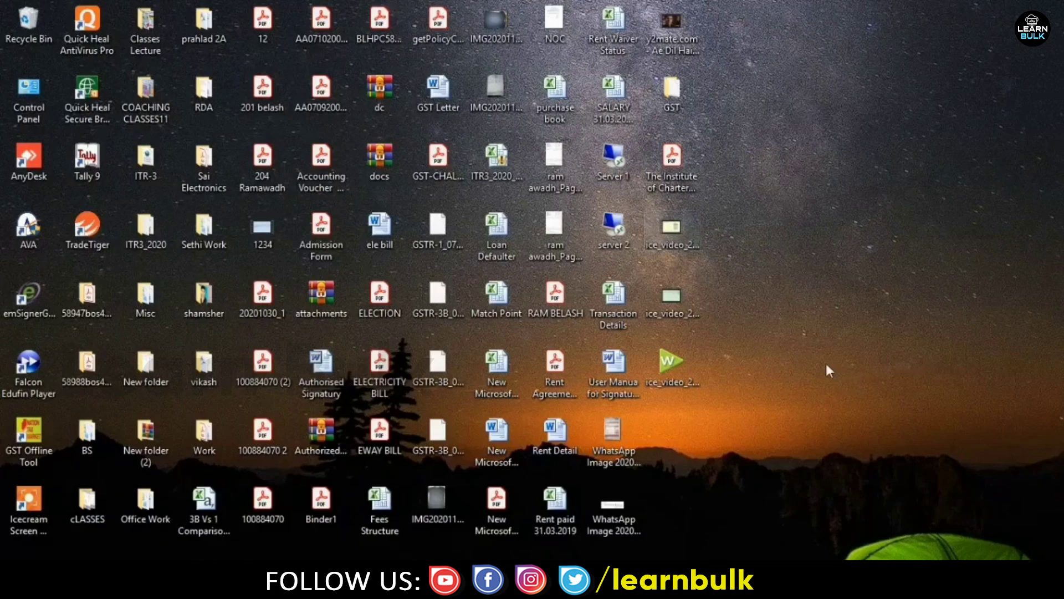
- Paste the new Jul–Sep GSTR-1 JSON into the GST folder, replacing the older file
right_click(823, 413)
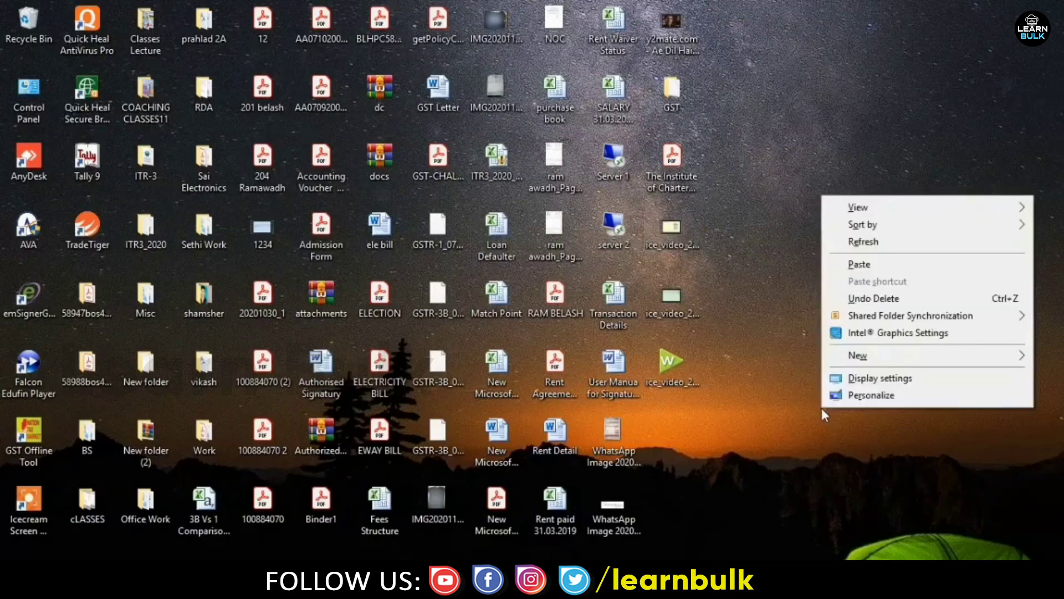
click(671, 102)
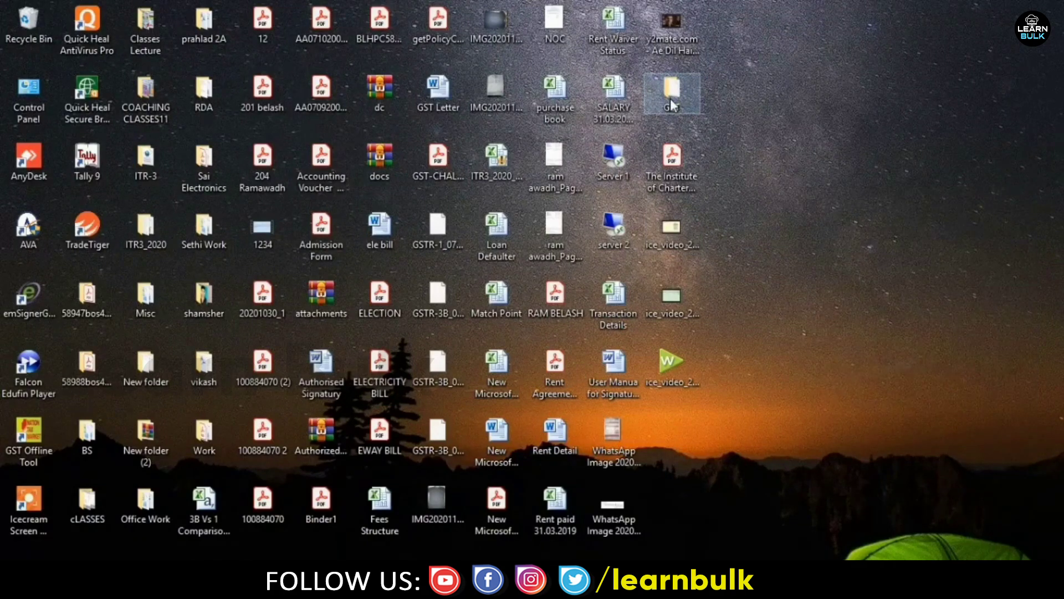
double_click(670, 100)
right_click(522, 258)
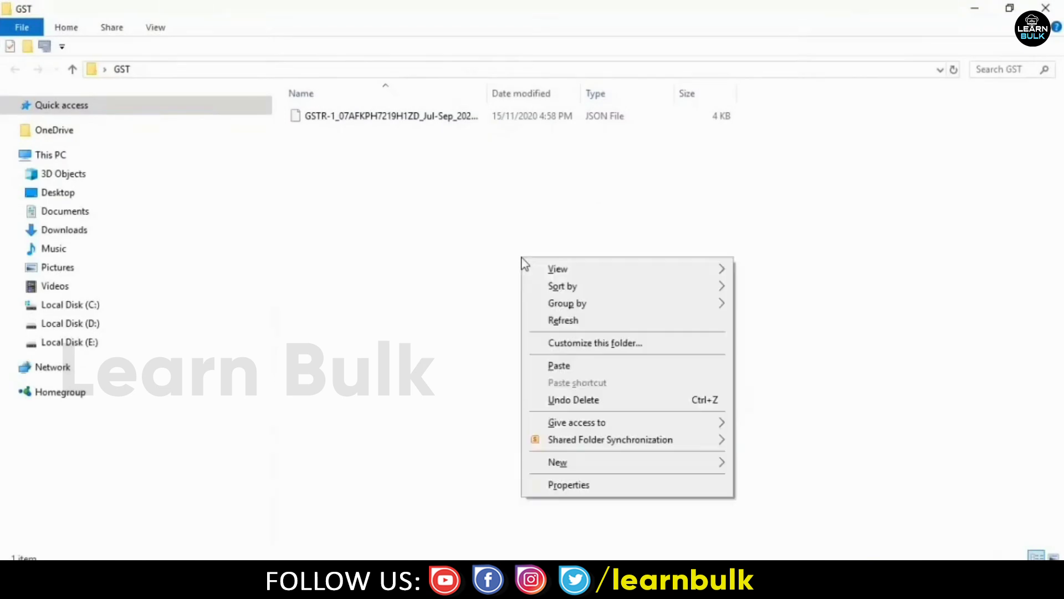
click(561, 367)
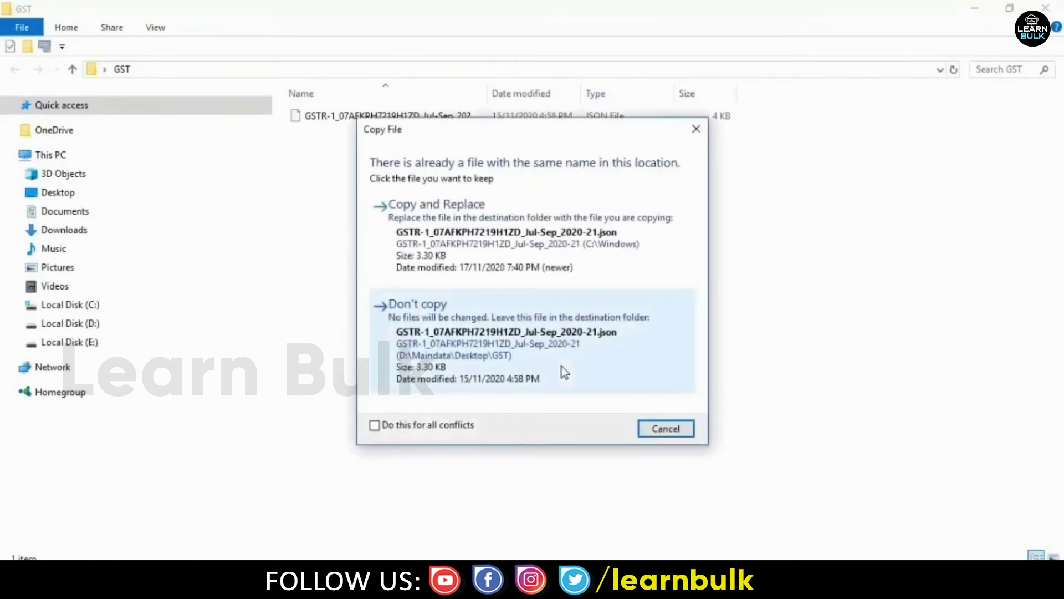
click(443, 219)
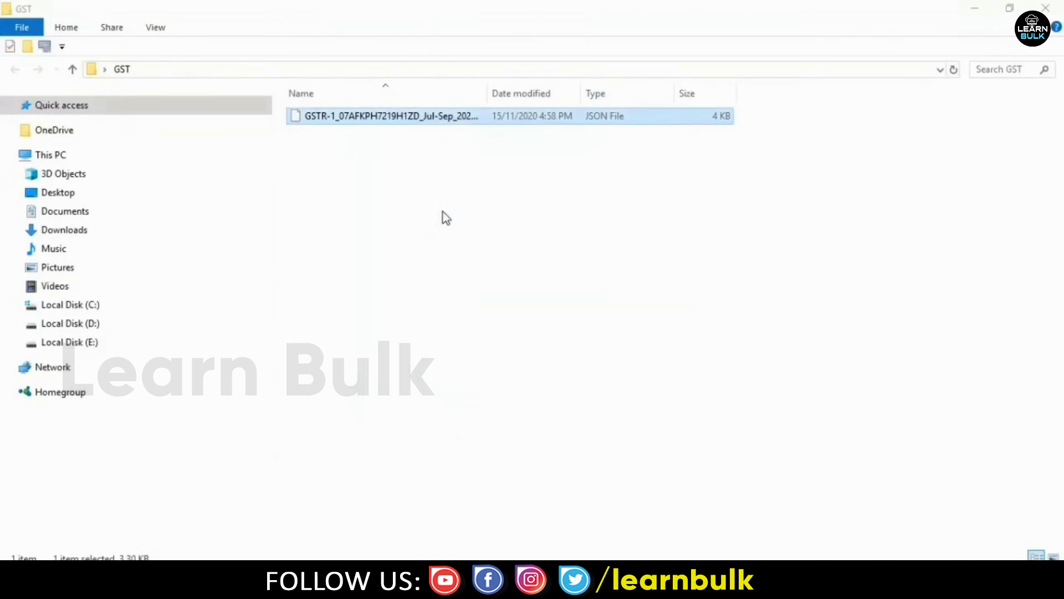
click(443, 212)
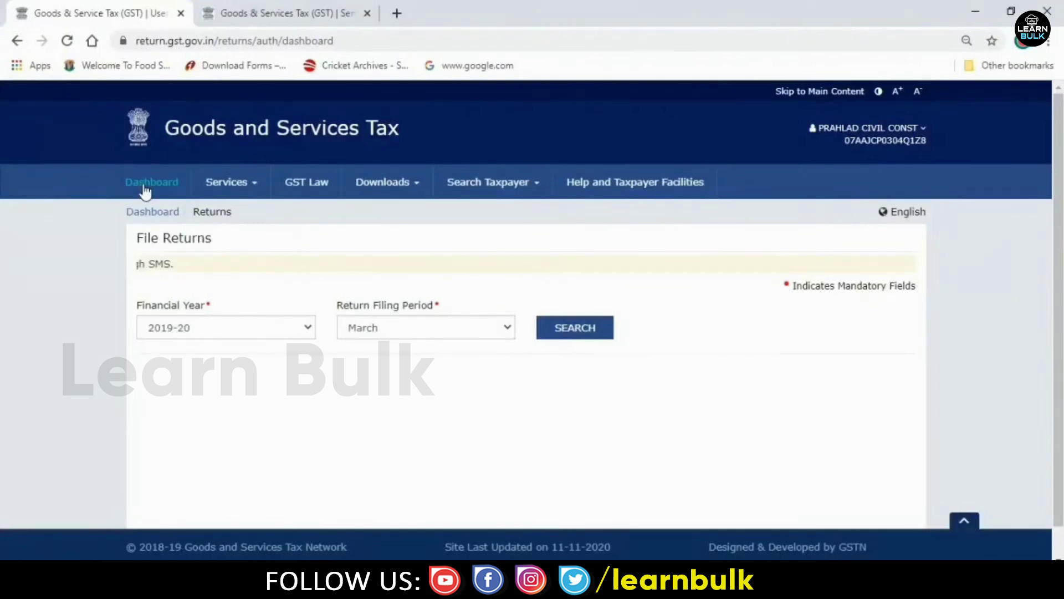
- Search returns for 2020-21, September, and open Prepare Offline for GSTR1
click(145, 188)
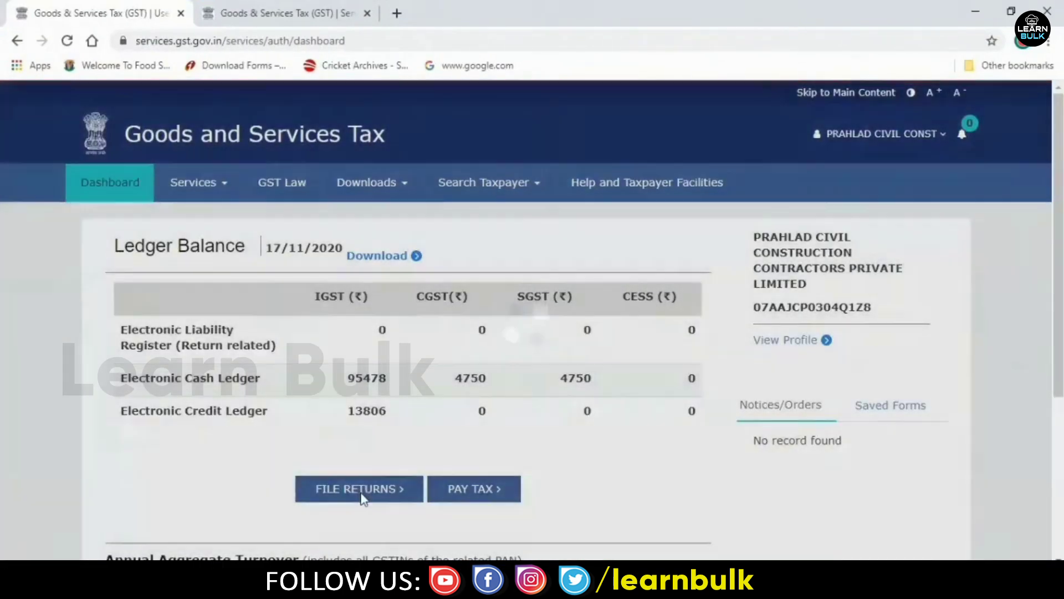
click(363, 495)
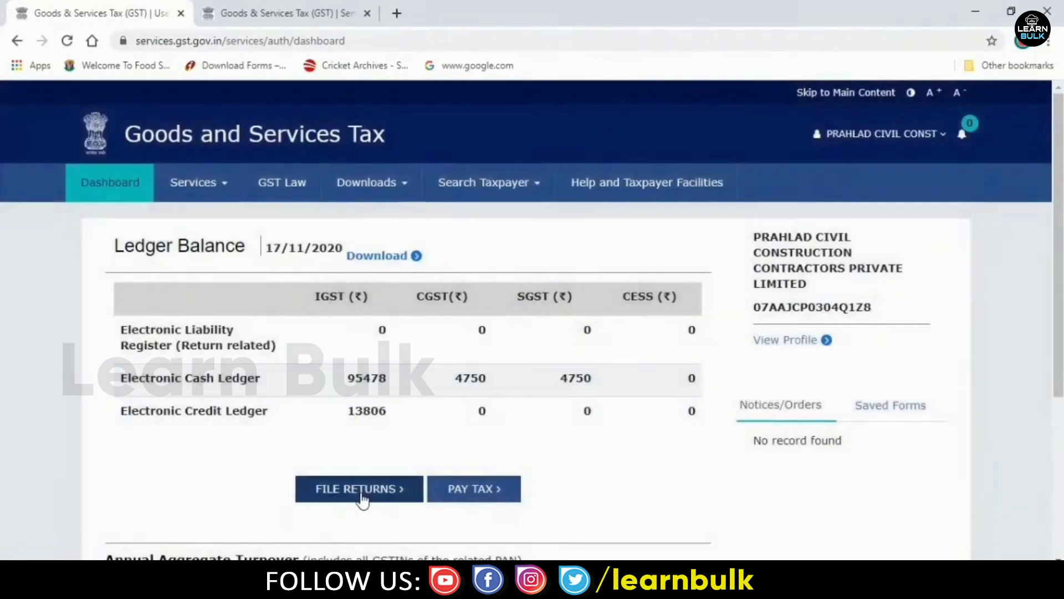
click(363, 498)
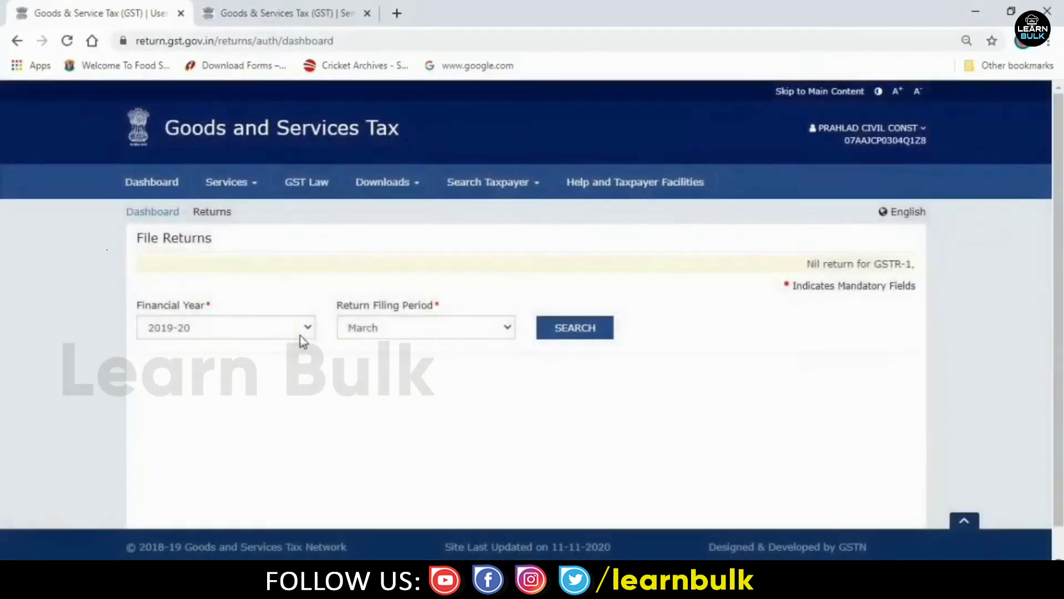
click(301, 335)
click(242, 376)
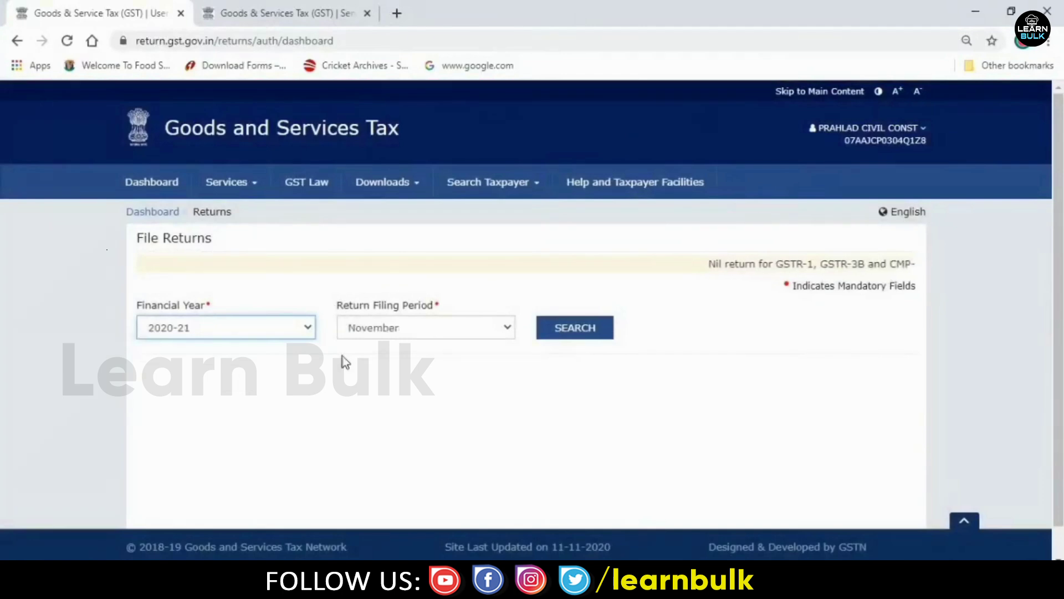
click(434, 336)
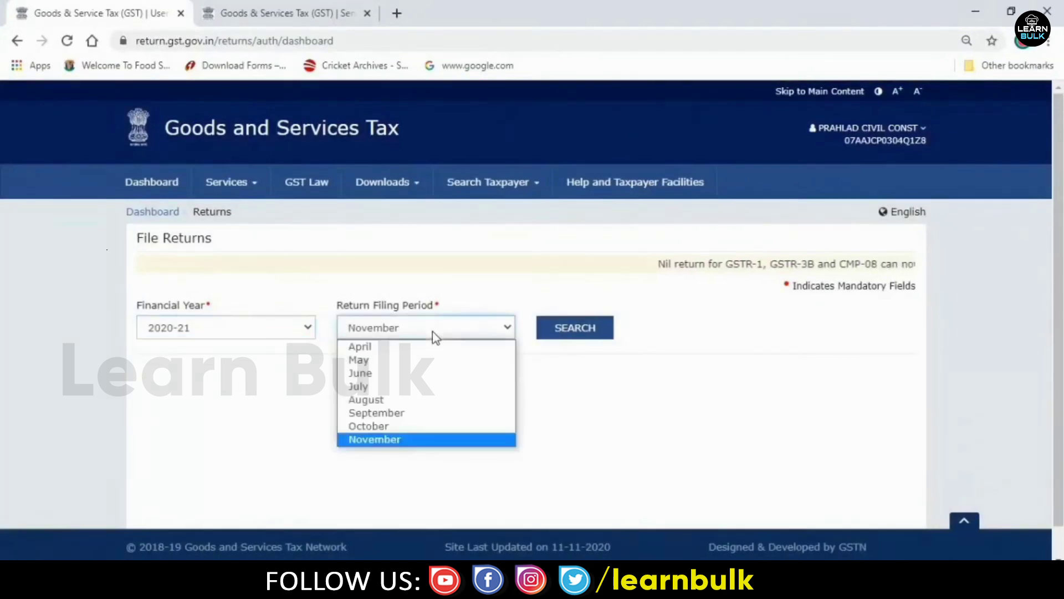
click(386, 415)
click(583, 334)
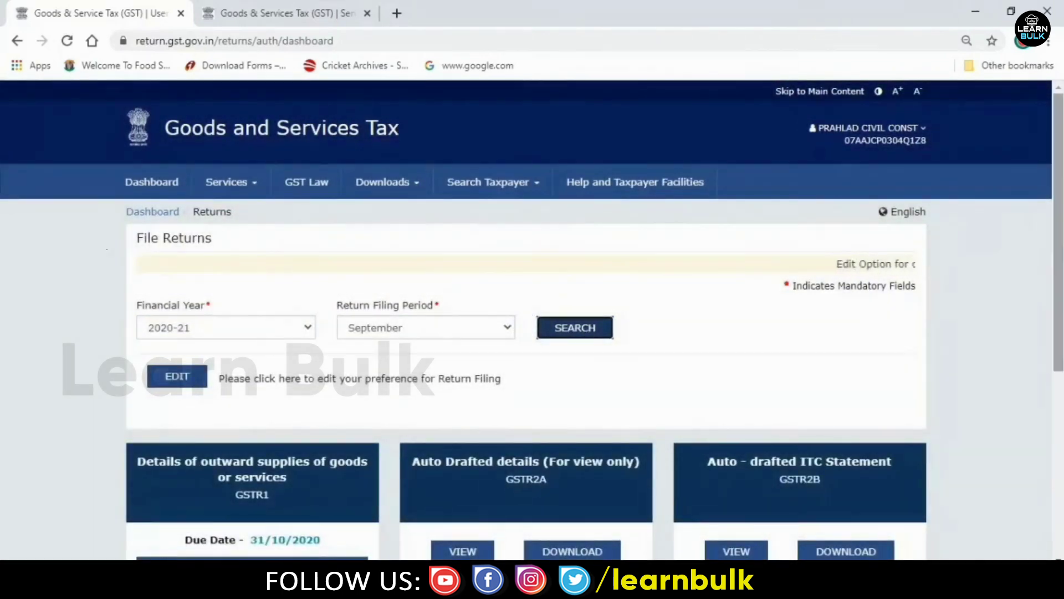
drag(1058, 266, 1061, 410)
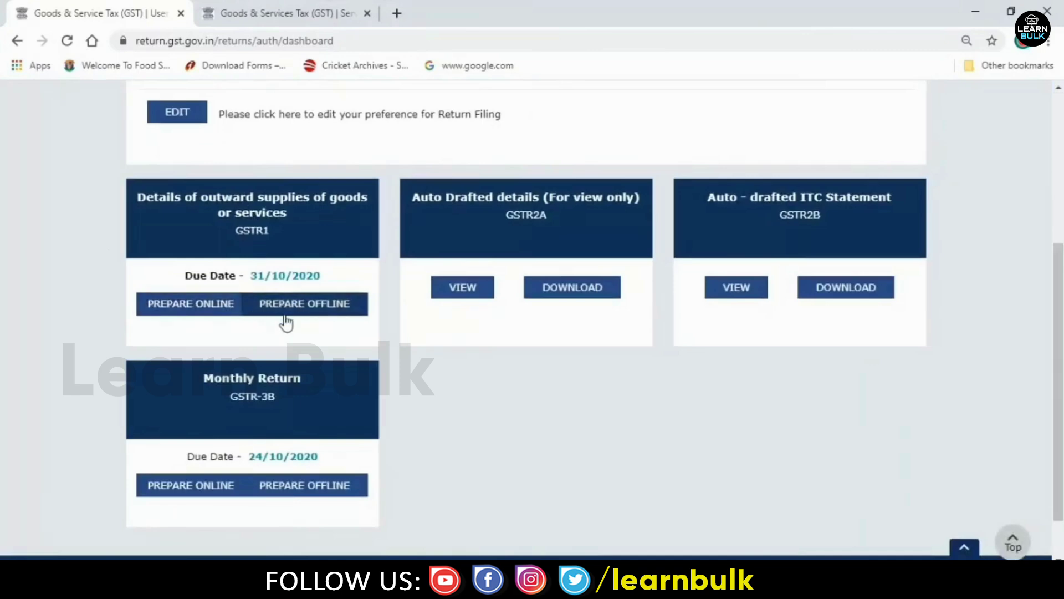
click(320, 311)
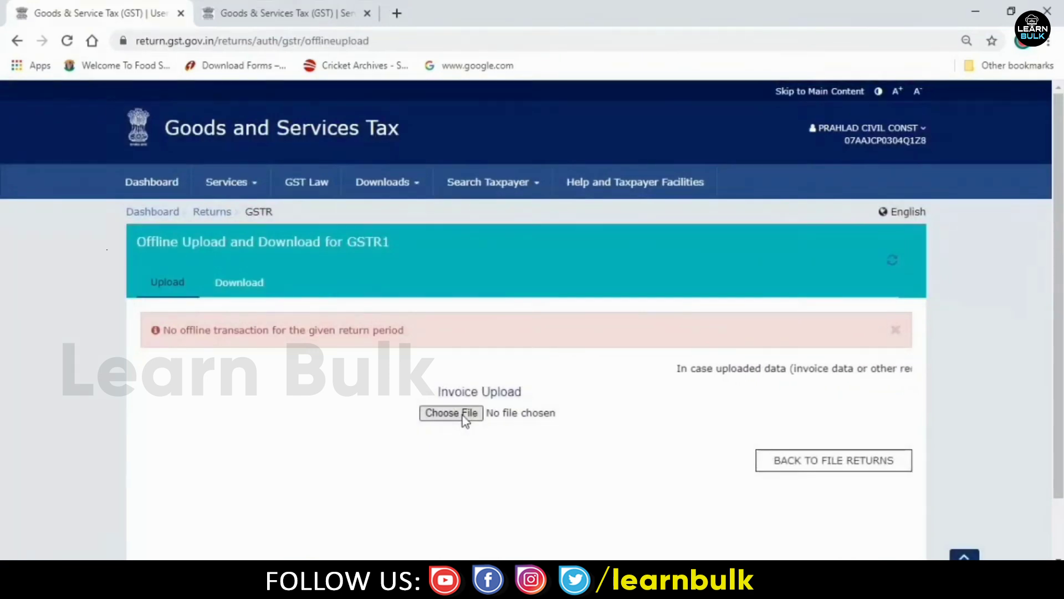
- Upload the Jul–Sep GSTR-1 JSON from the GST folder and view its Upload History entry
click(463, 414)
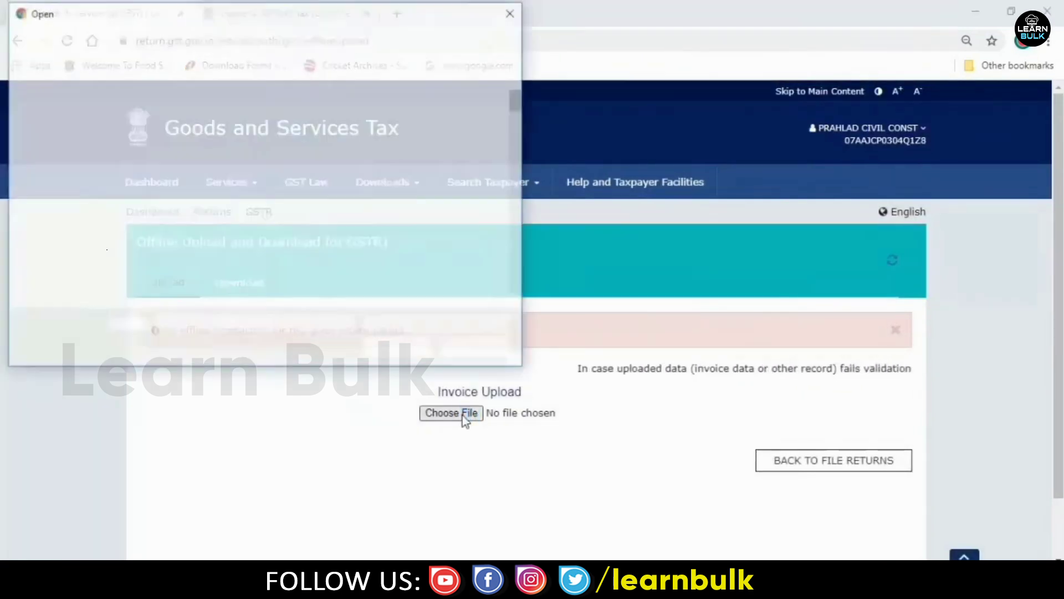
click(361, 266)
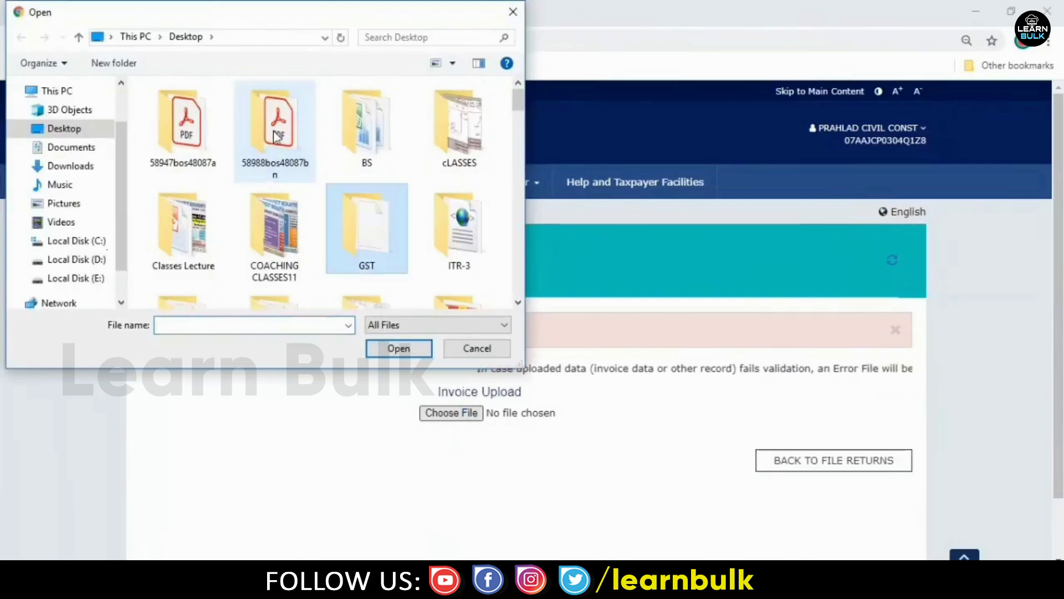
double_click(396, 224)
double_click(322, 110)
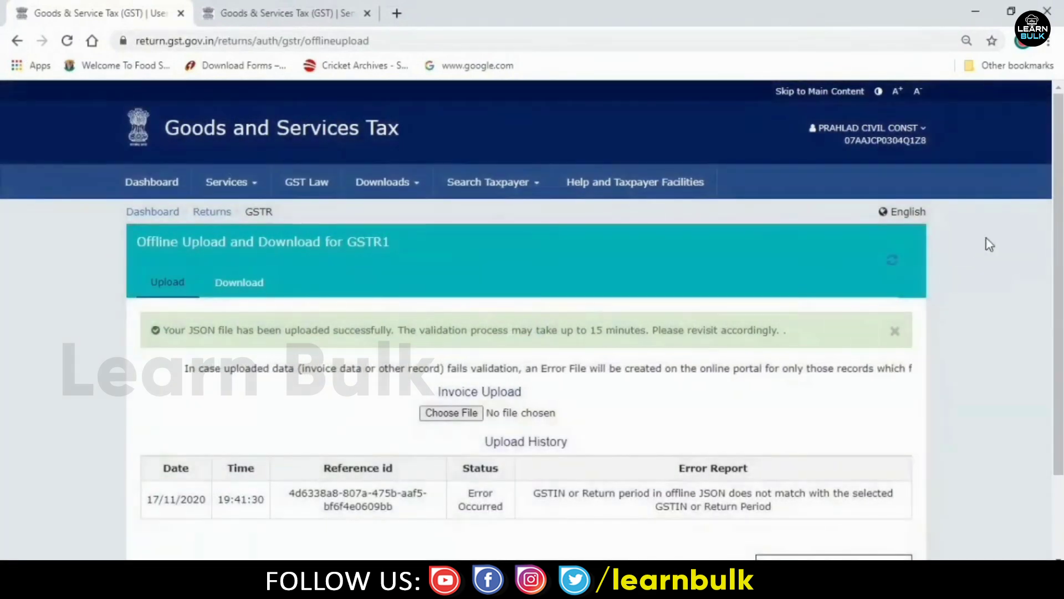
scroll(1062, 230, down, 2)
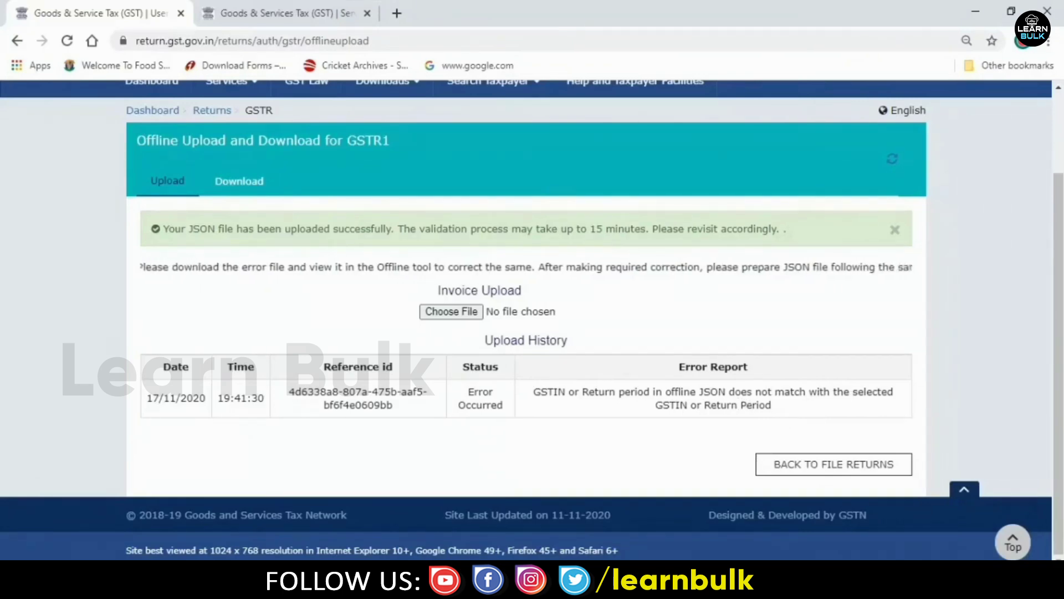
- In Tally, put away the folder window and close the GSTR-1 and GST reports
click(546, 510)
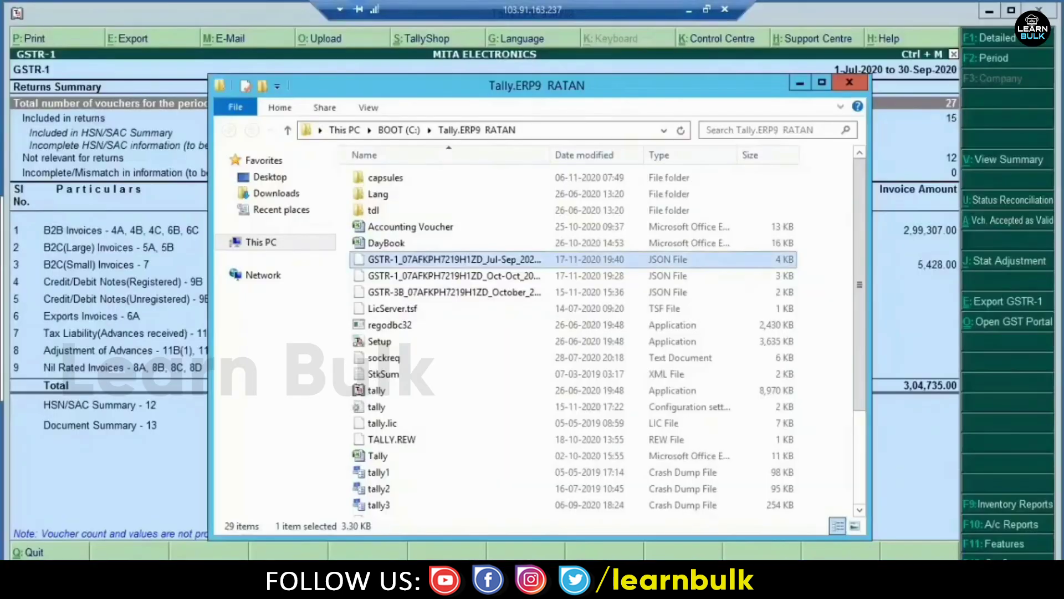
click(803, 81)
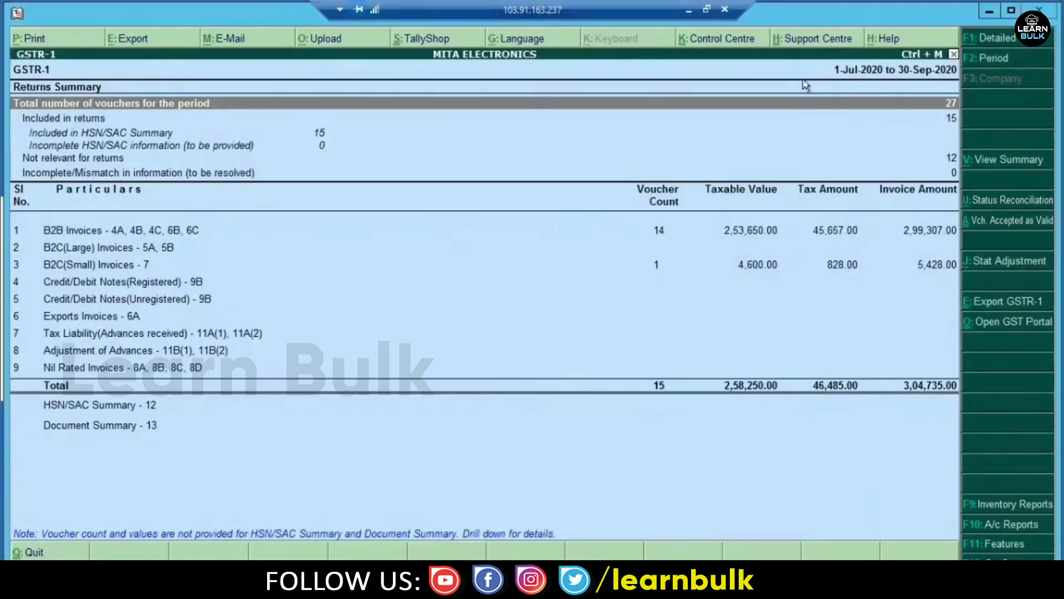
key(Escape)
key(Escape)
key(Escape)
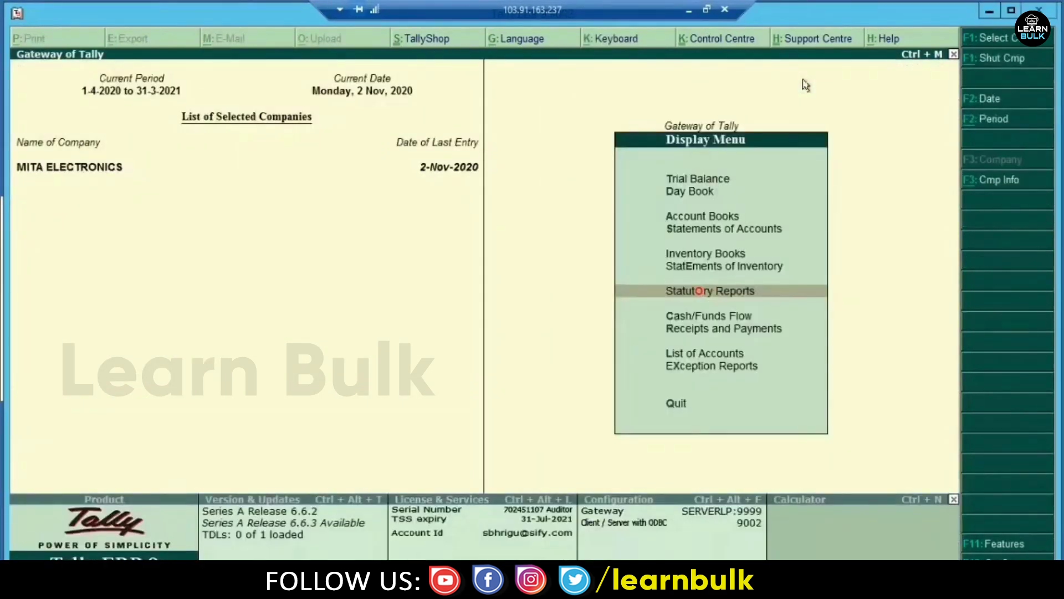
key(Escape)
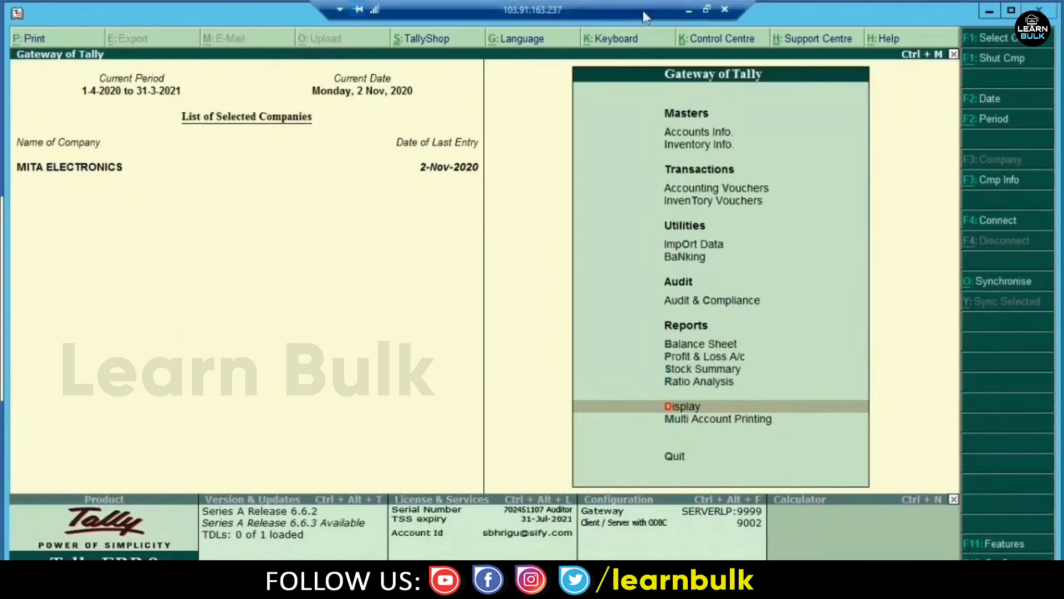
- Review the GSTIN or return period mismatch error, then return to the File Returns page
click(689, 11)
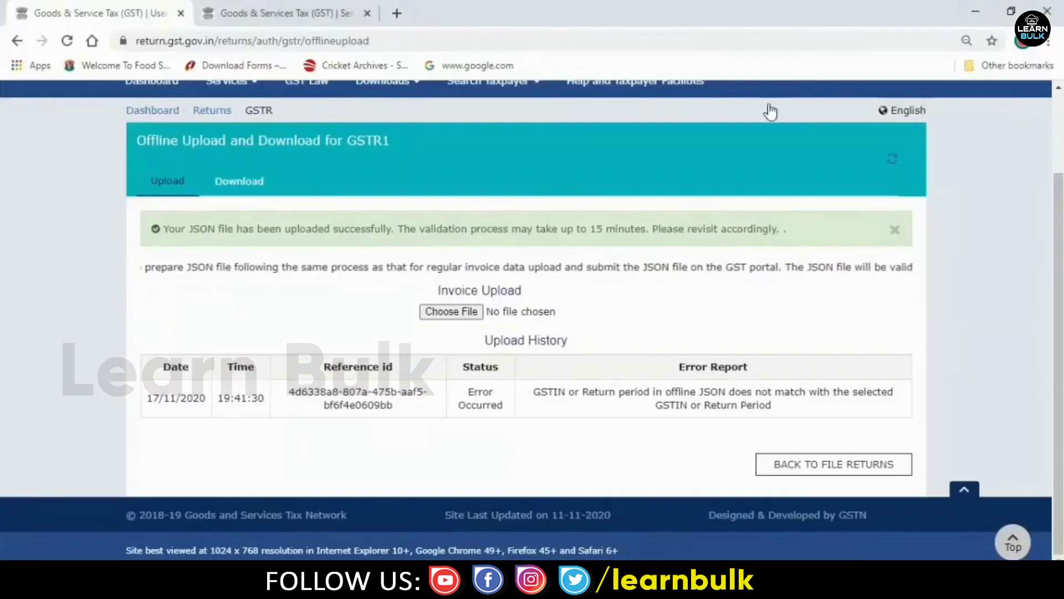
scroll(1058, 227, up, 2)
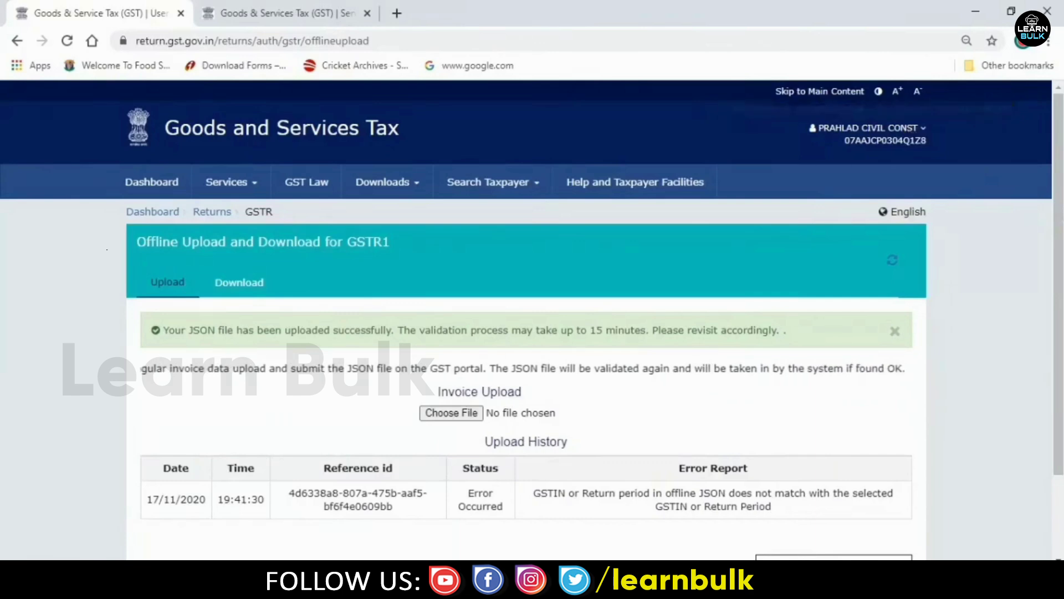
scroll(1059, 207, down, 2)
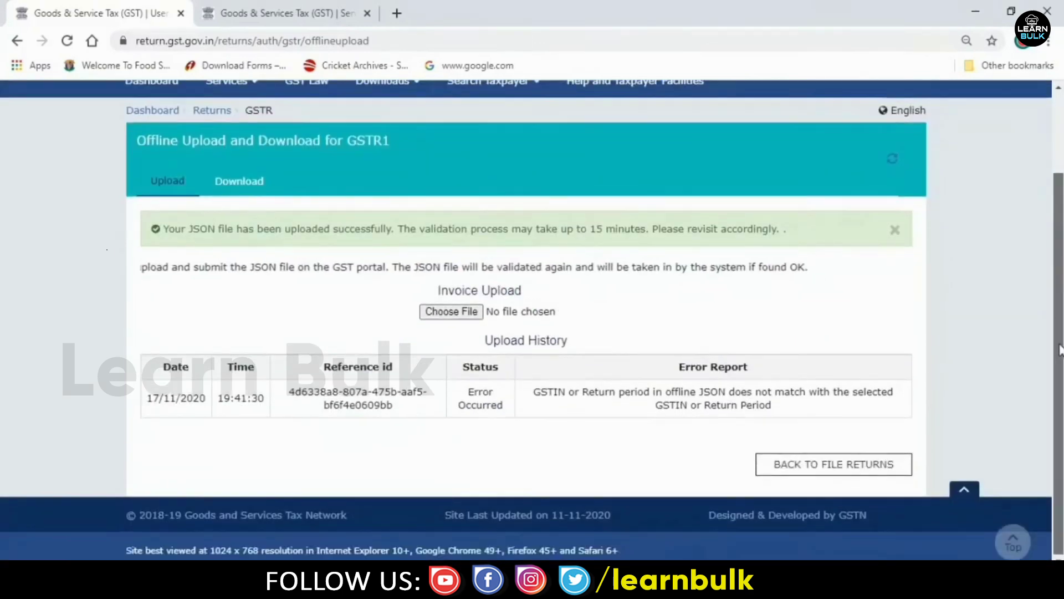
scroll(1028, 332, down, 1)
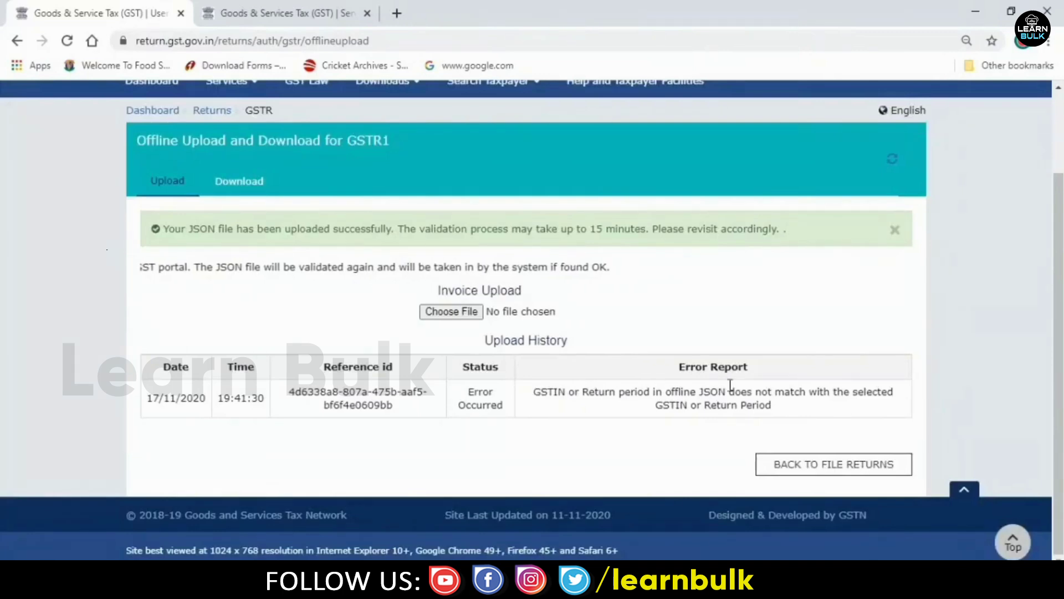
drag(1056, 321, 1055, 243)
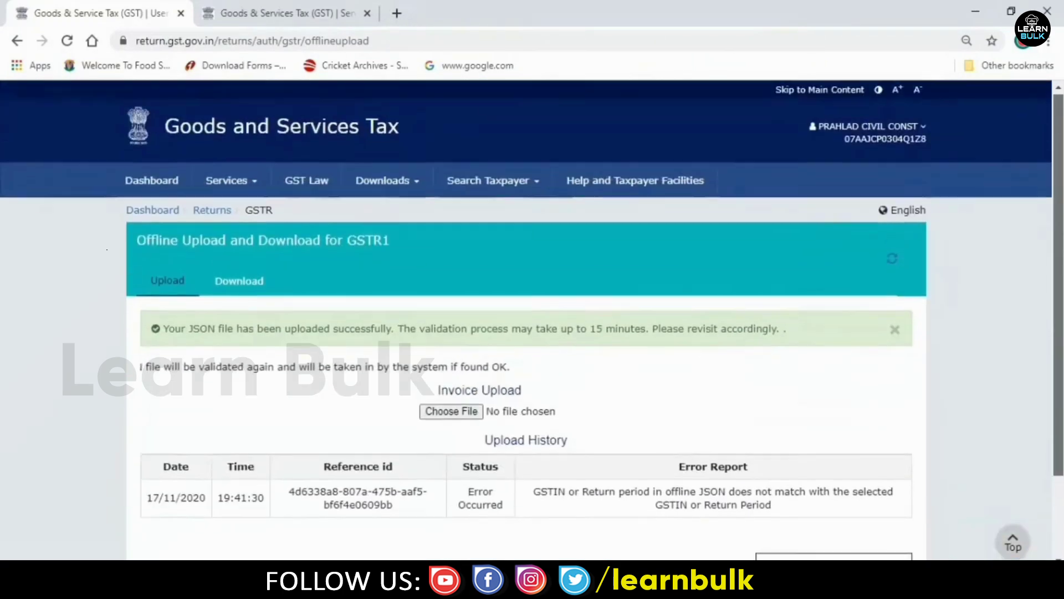
scroll(1058, 358, down, 2)
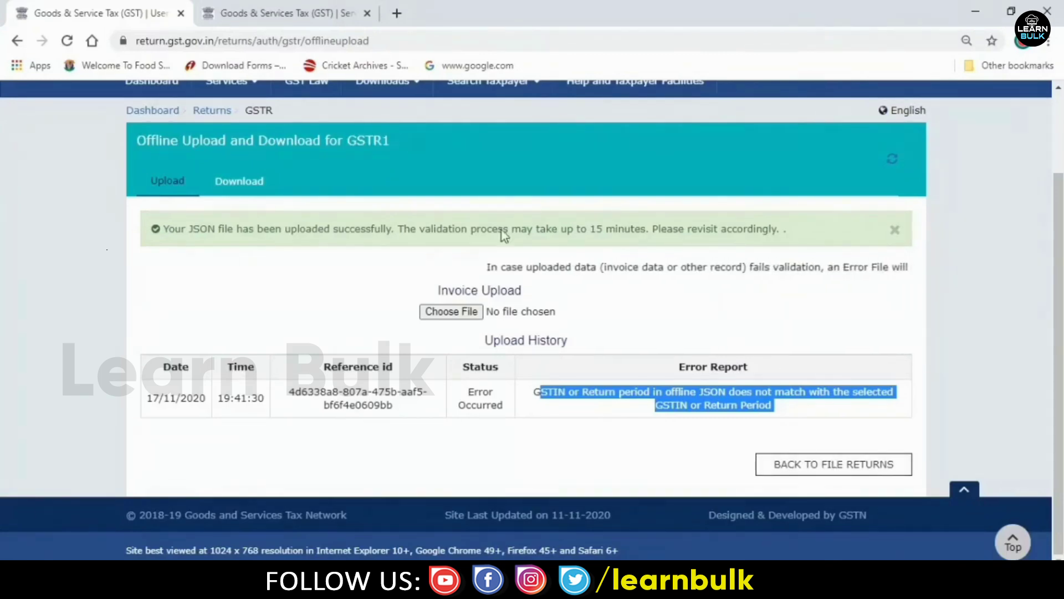
click(212, 111)
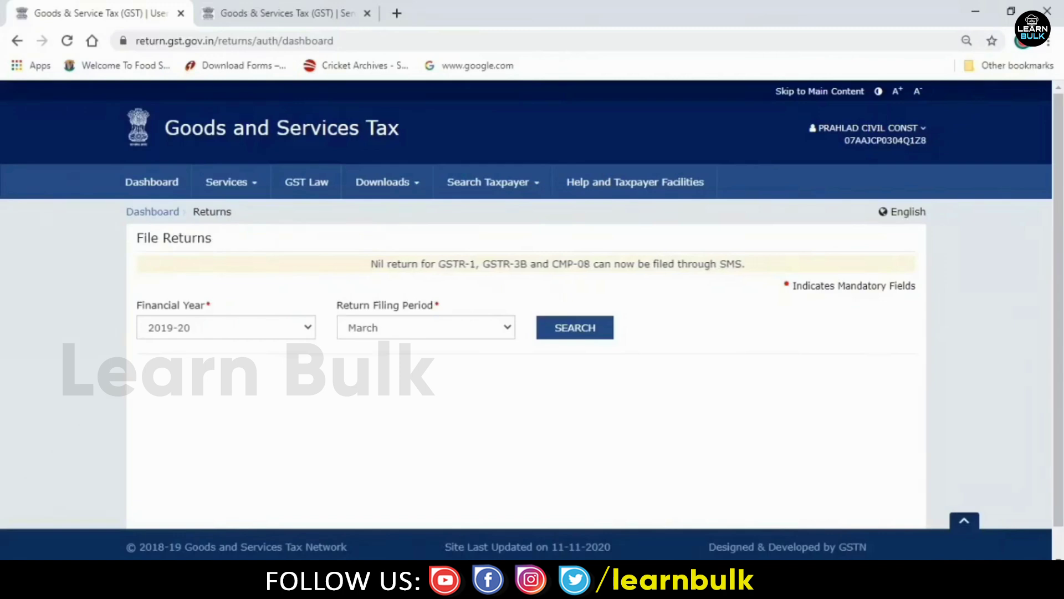
- Open the GSTR-2 returns summary in Tally for the October 2020 period
key(alt+Tab)
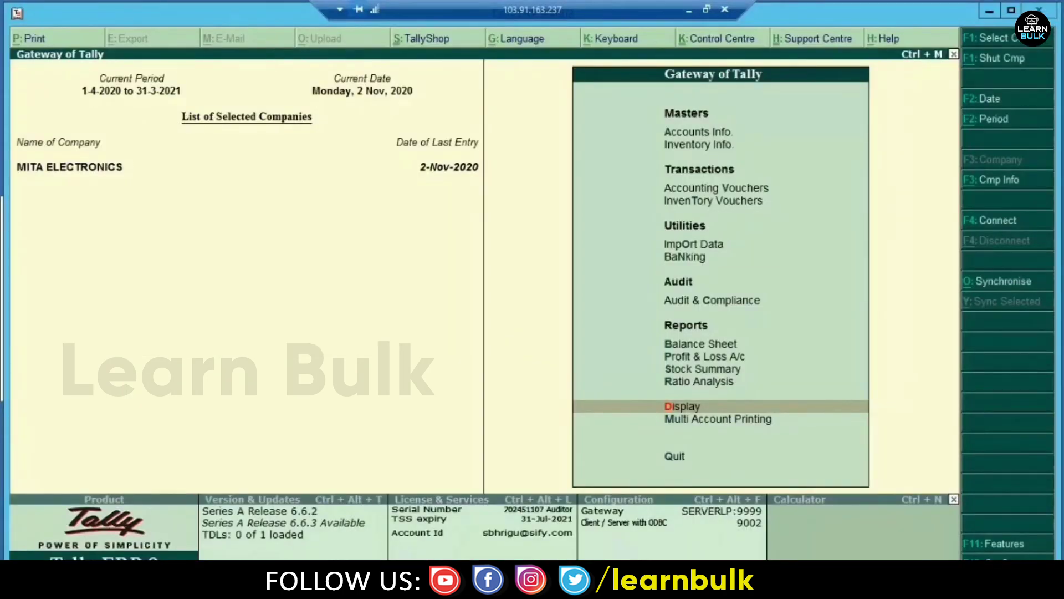
key(Return)
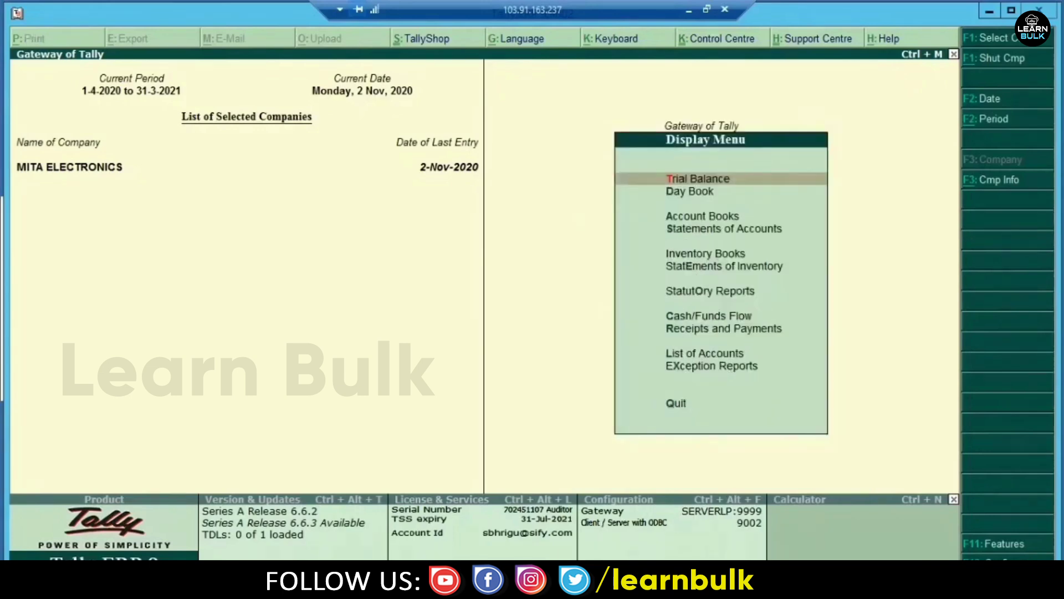
key(o)
key(Return)
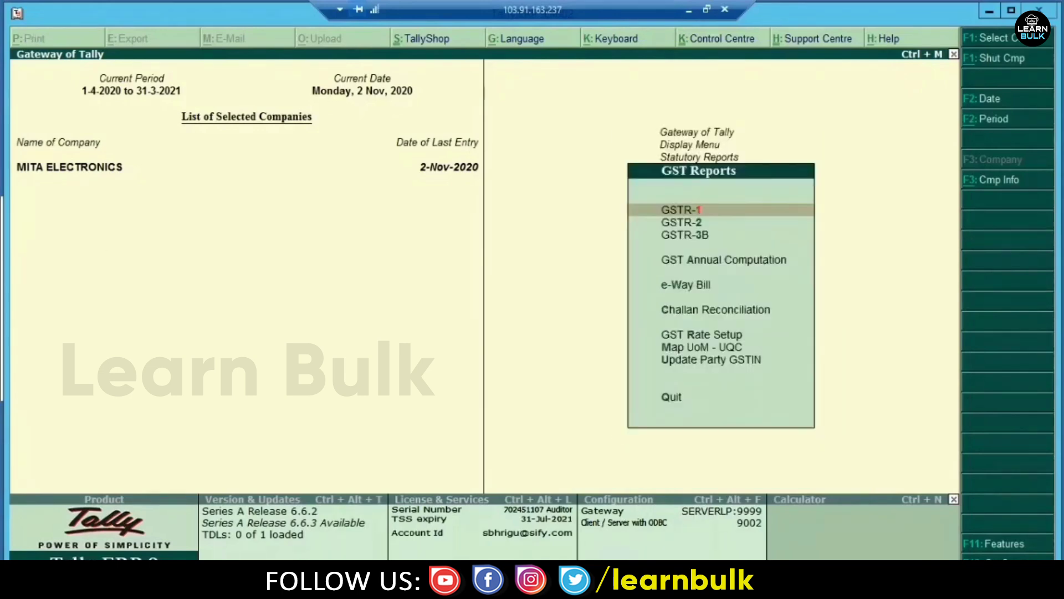
click(681, 223)
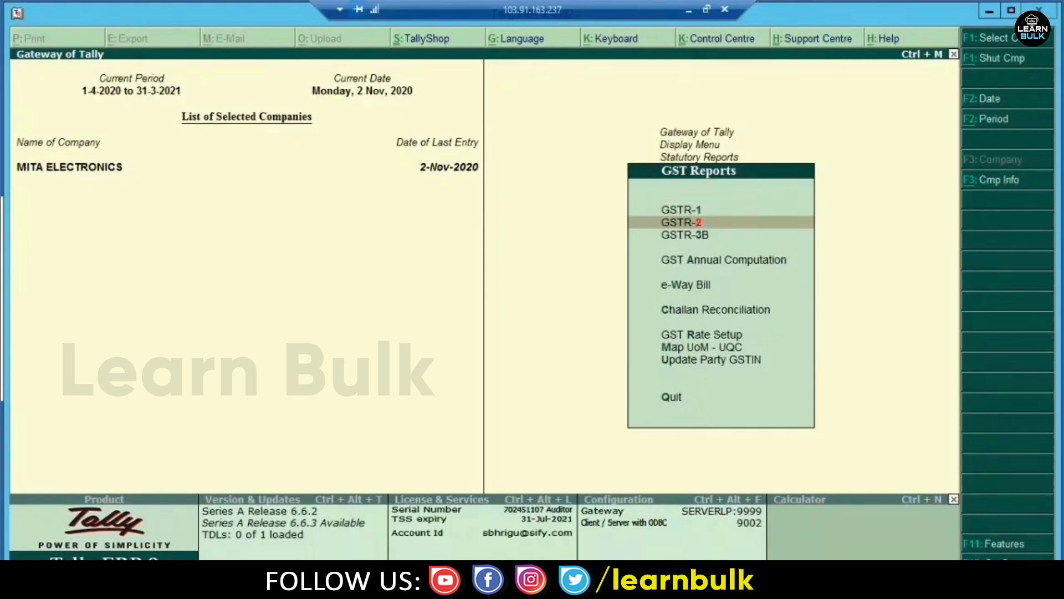
key(Return)
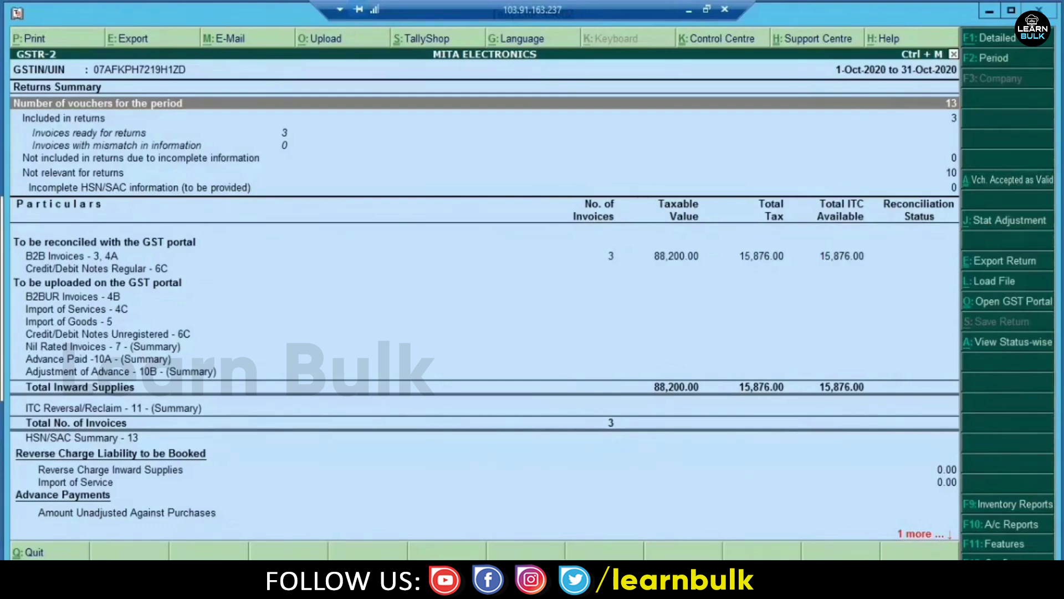
key(F2)
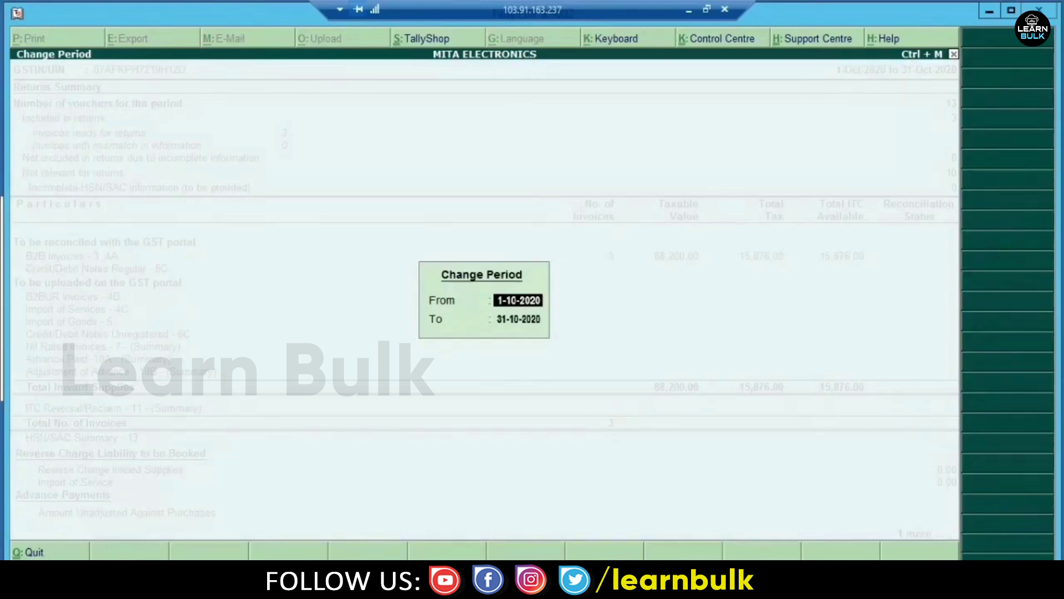
key(Return)
key(Return)
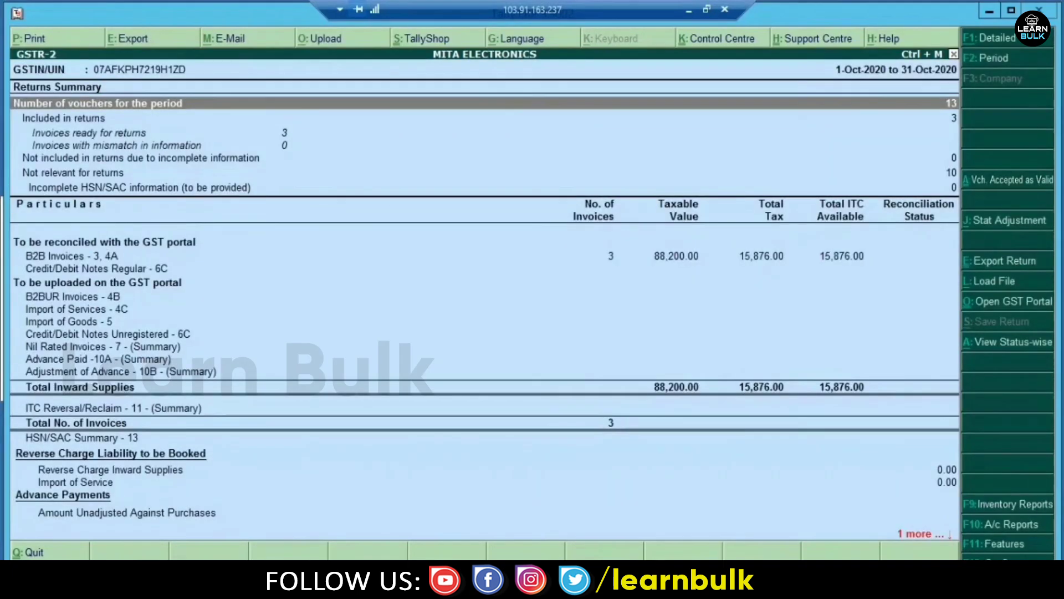
- Review the 10 Non-GSTR-2 vouchers under Not relevant for returns
key(Down)
key(Down)
key(Down)
key(Down)
key(Down)
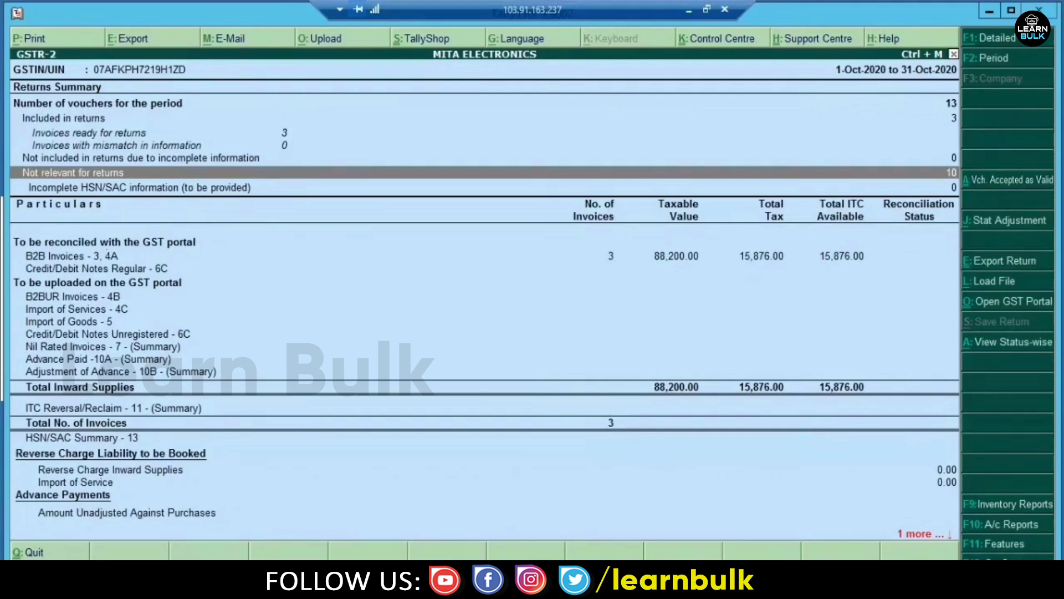
key(Return)
key(Return)
key(Down)
key(End)
key(Escape)
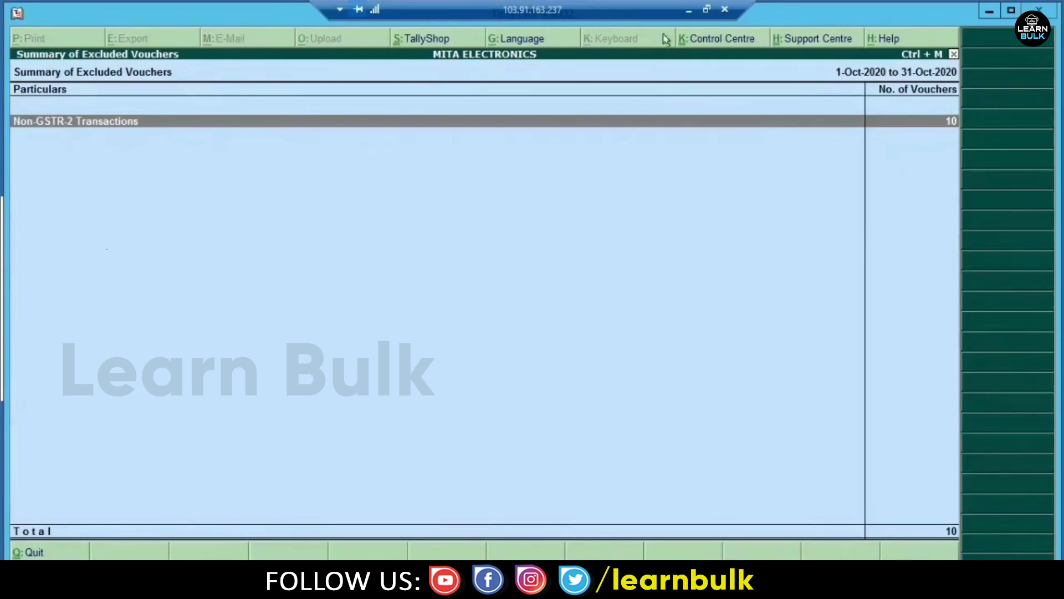
click(687, 10)
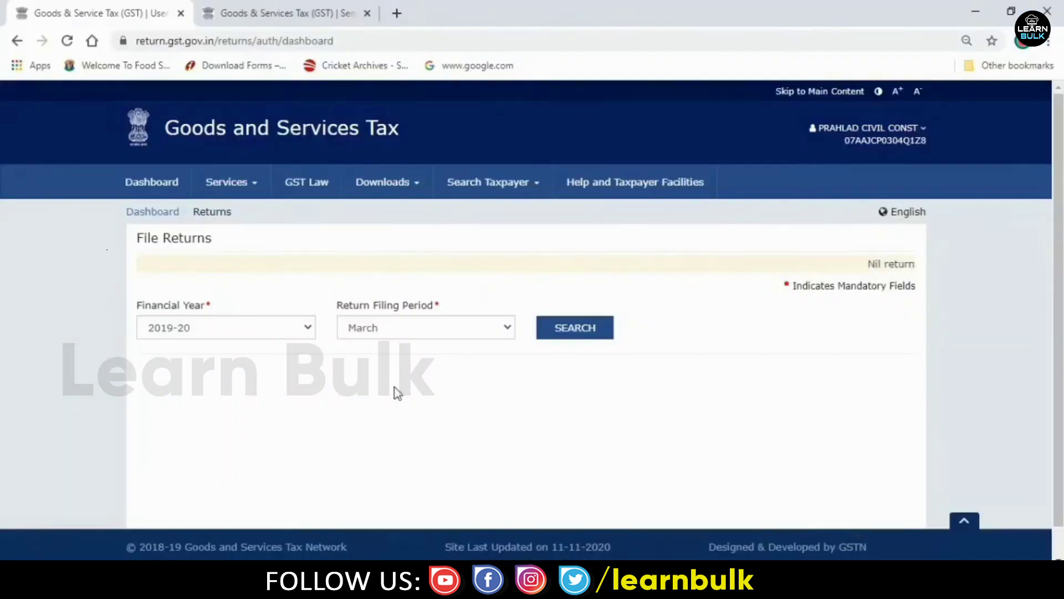
- Search 2020-21 October returns and scroll to the GSTR-1, GSTR-2A, GSTR-2B and GSTR-3B tiles
click(255, 328)
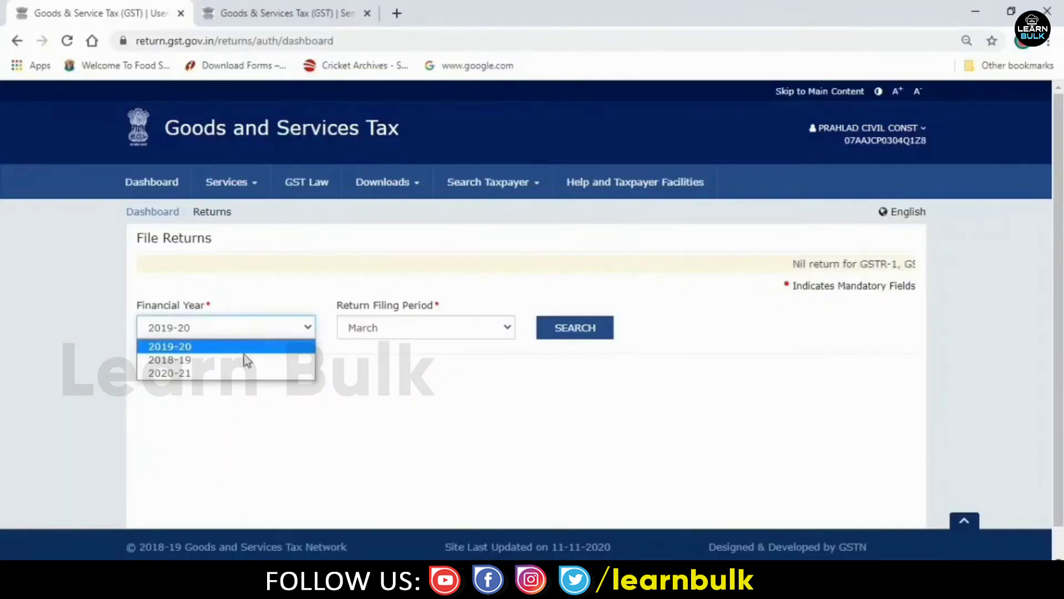
click(216, 373)
click(583, 336)
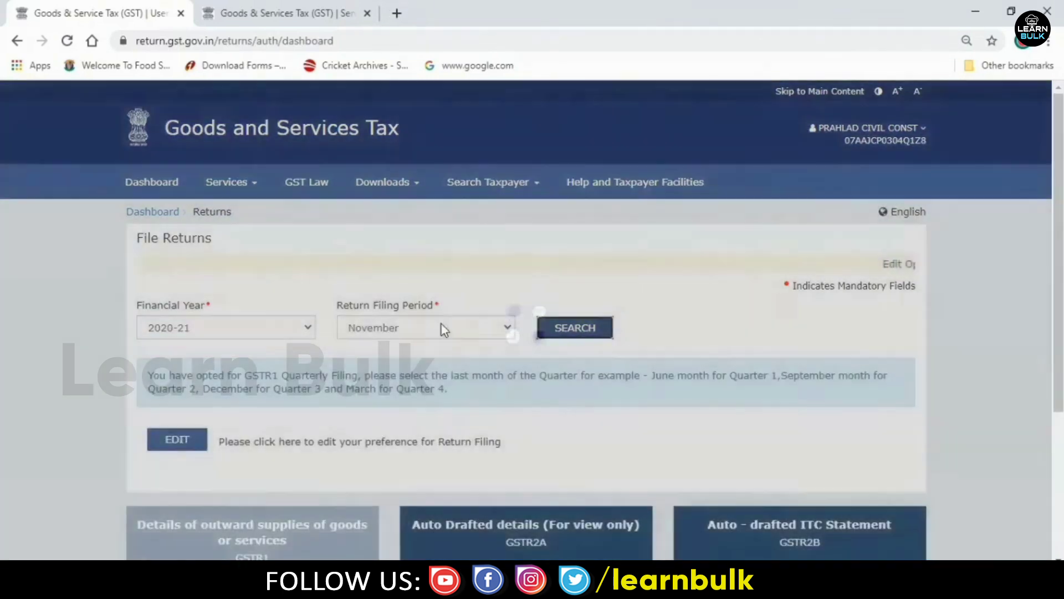
click(442, 327)
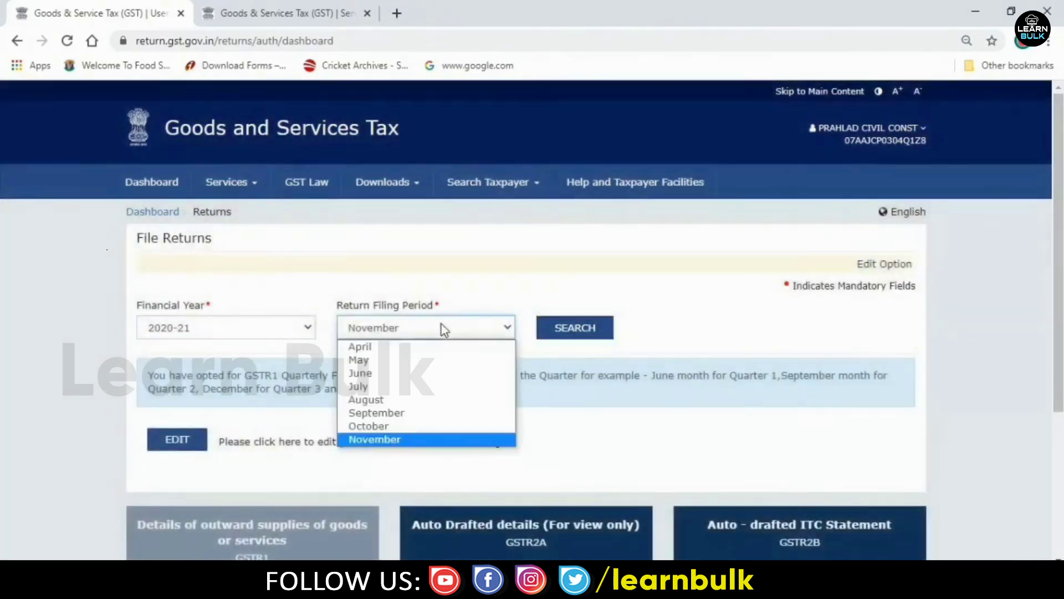
click(389, 426)
click(568, 332)
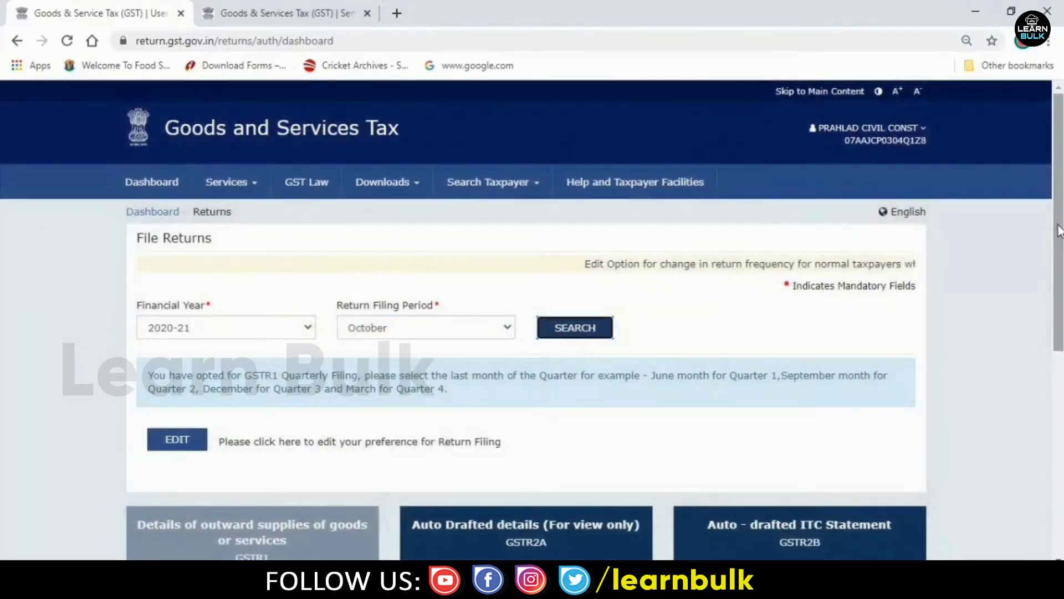
drag(1057, 244, 1062, 389)
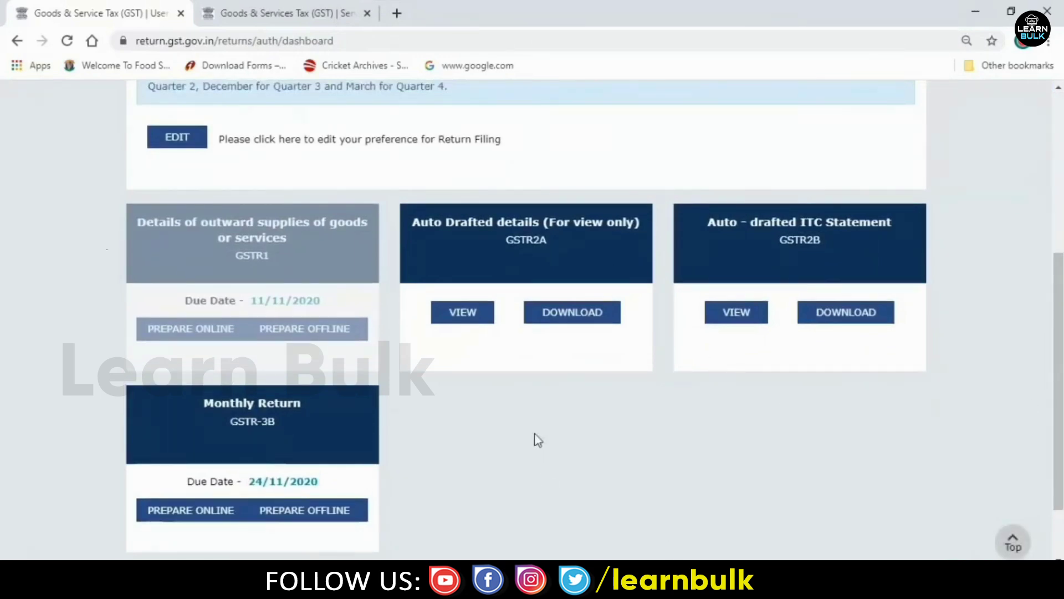
- Return to the Tally session and back out of the GSTR-2 reports to the Gateway of Tally
mouse_move(546, 587)
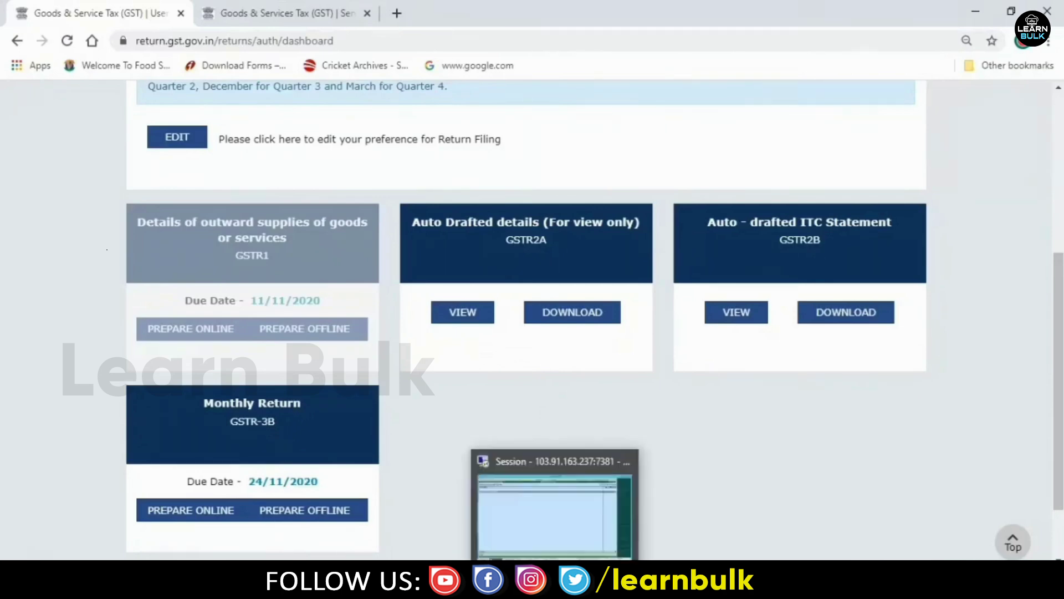
click(547, 588)
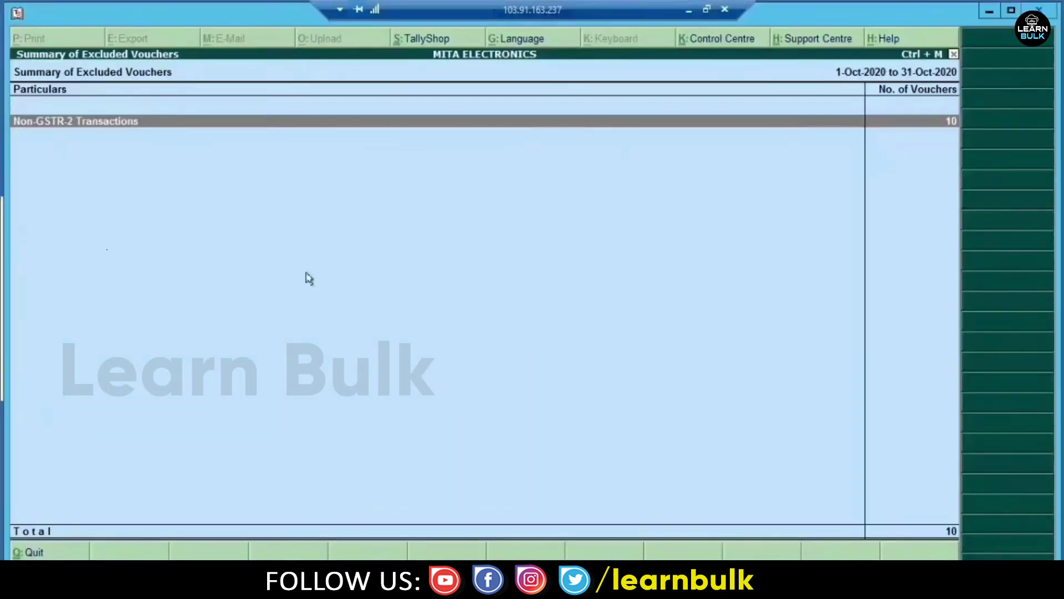
key(Escape)
key(Escape)
key(Escape)
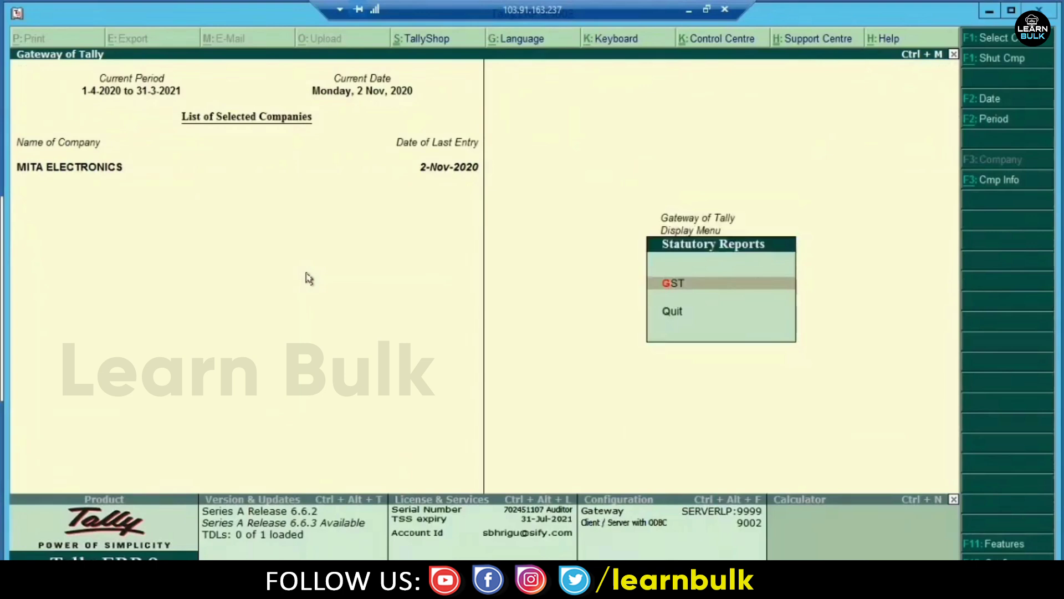
key(Escape)
key(Escape)
key(Escape)
key(Escape)
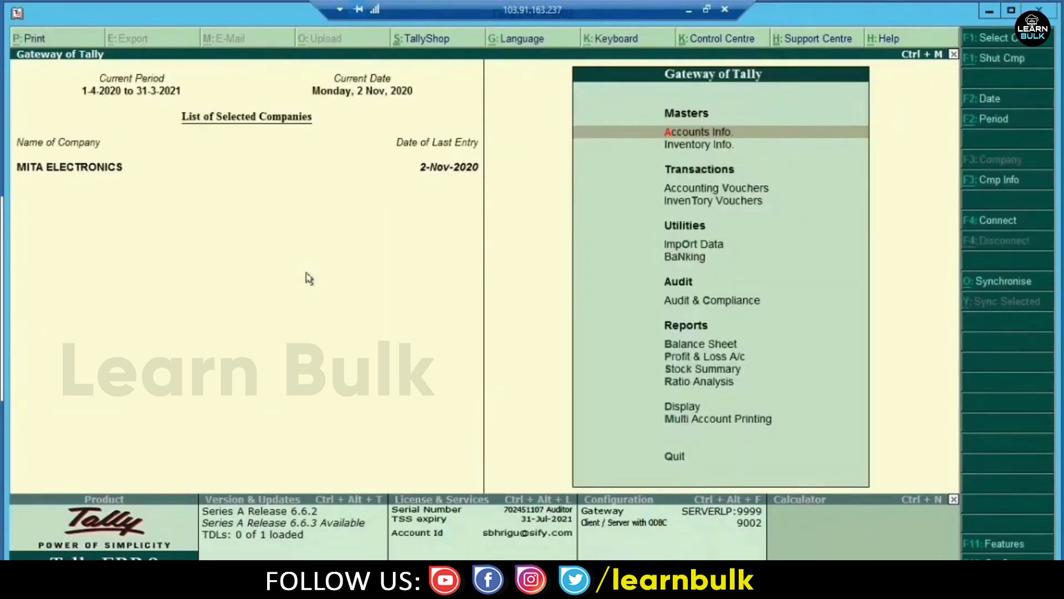
- Open the GST reports list under Display > Statutory Reports, then minimise Tally to show the portal
key(d)
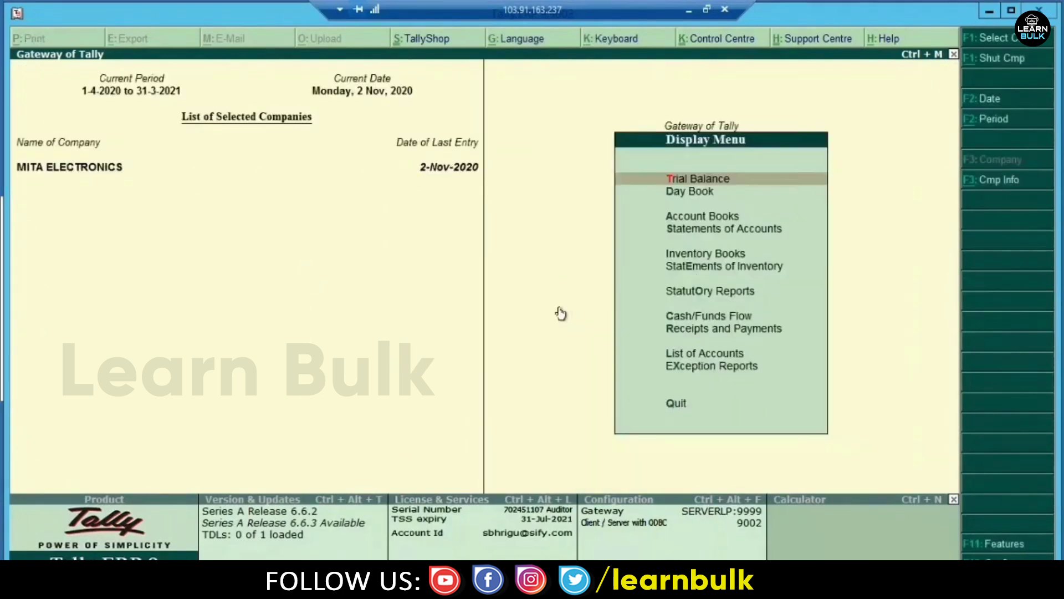
key(r)
key(g)
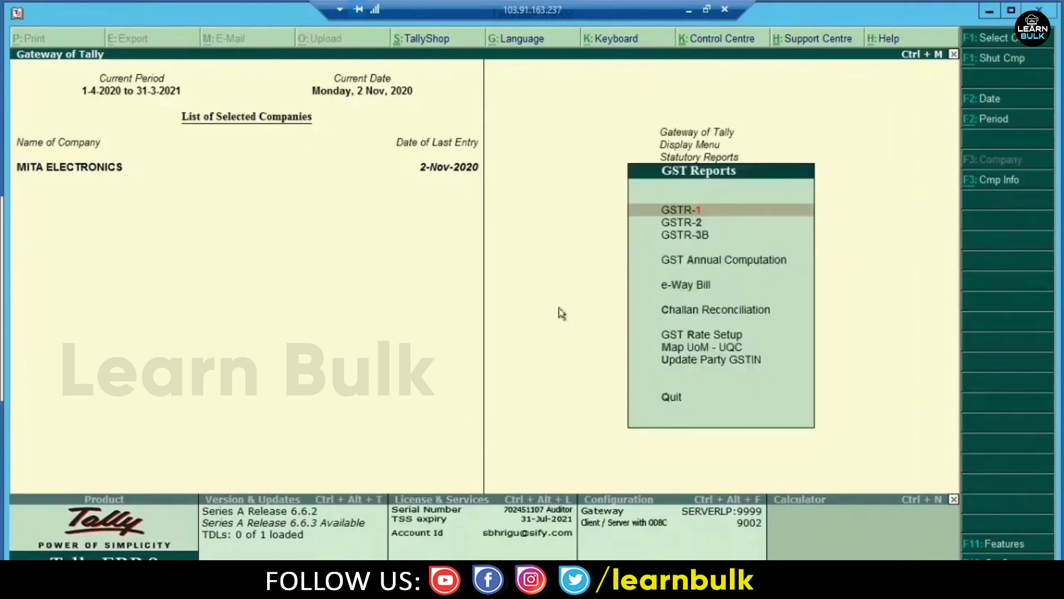
click(688, 13)
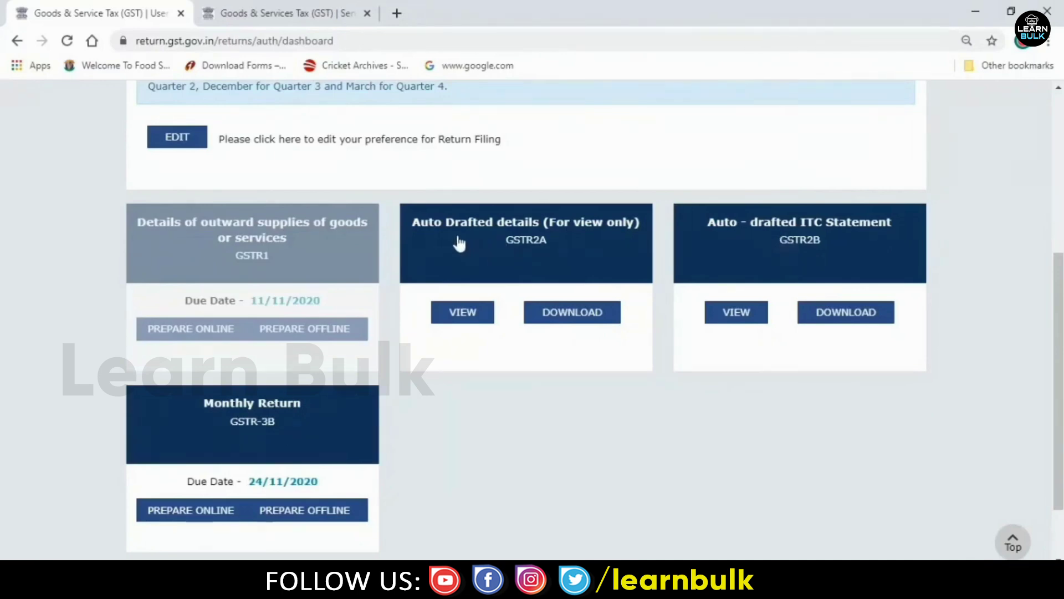
- View the October GSTR2A B2B invoices on the portal, finding none, and go back
click(576, 234)
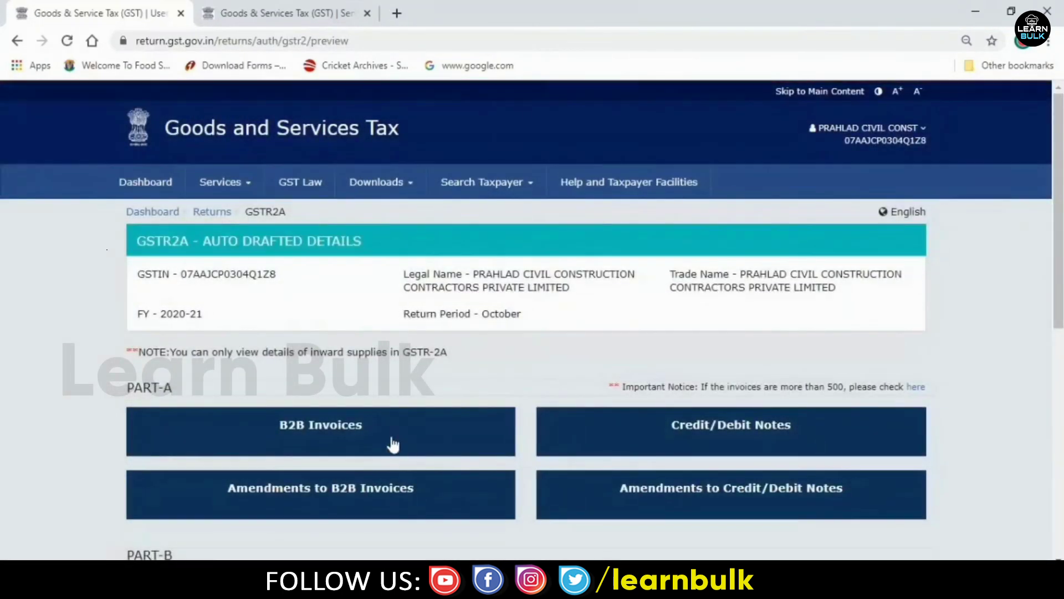
click(362, 432)
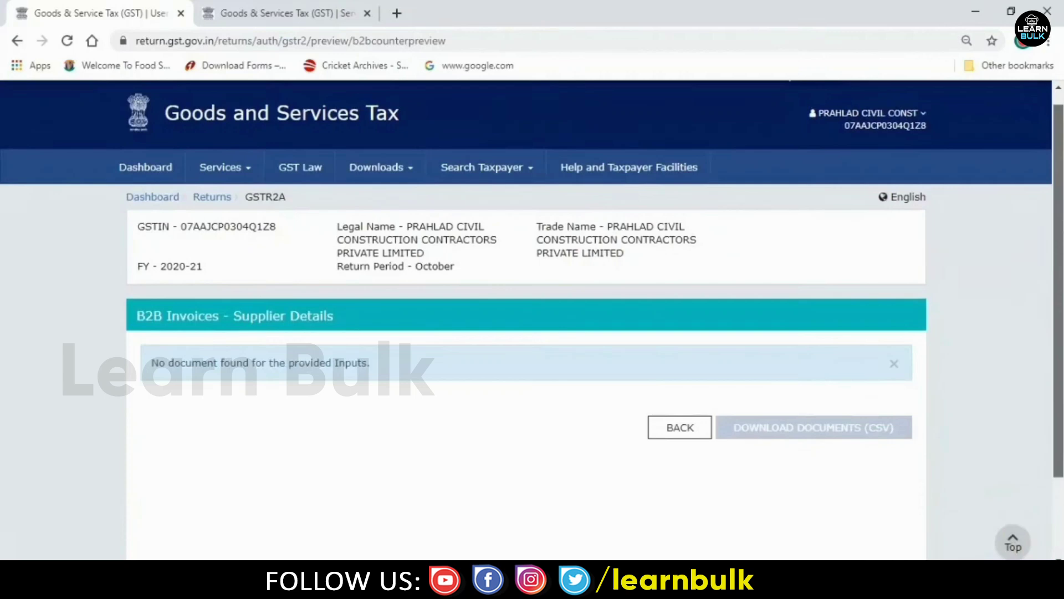
click(680, 430)
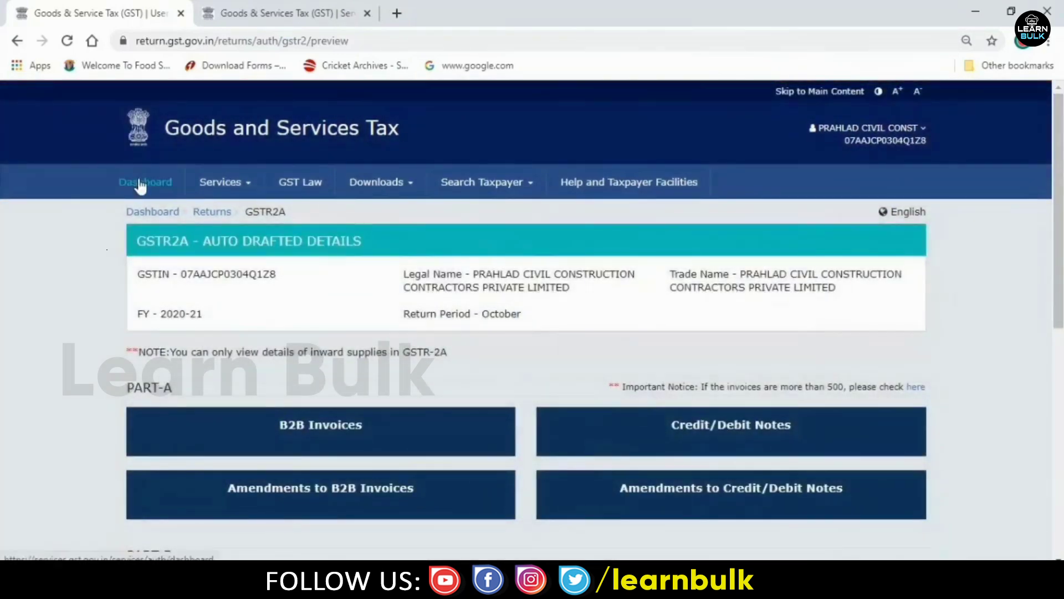
- Compare with Tally's October GSTR-2 showing 3 B2B invoices worth 88,200.00, then minimise Tally and the browser
drag(1058, 222, 1058, 460)
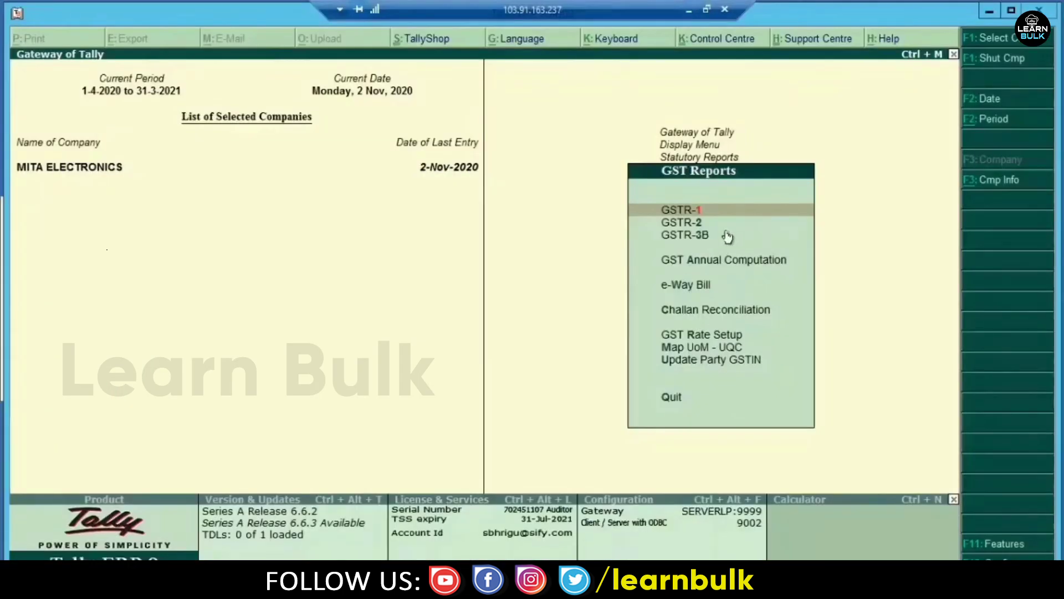
click(725, 224)
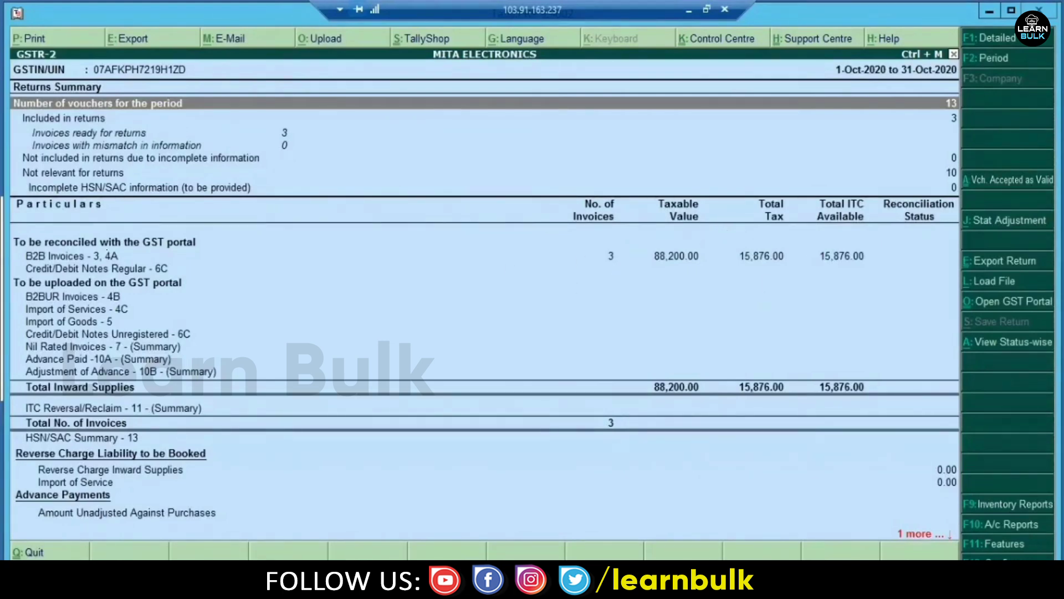
click(987, 11)
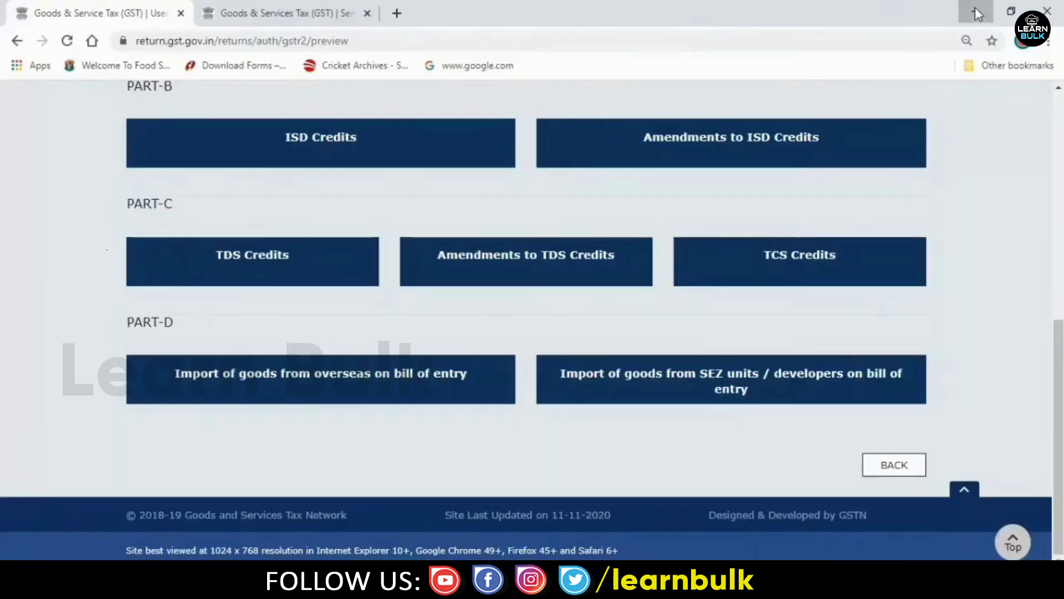
click(976, 7)
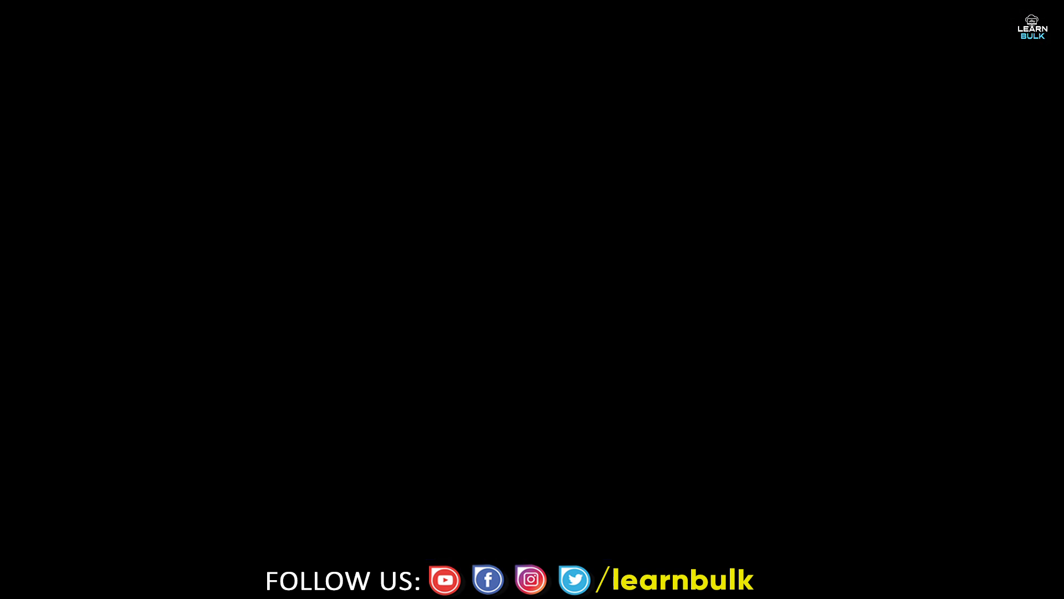